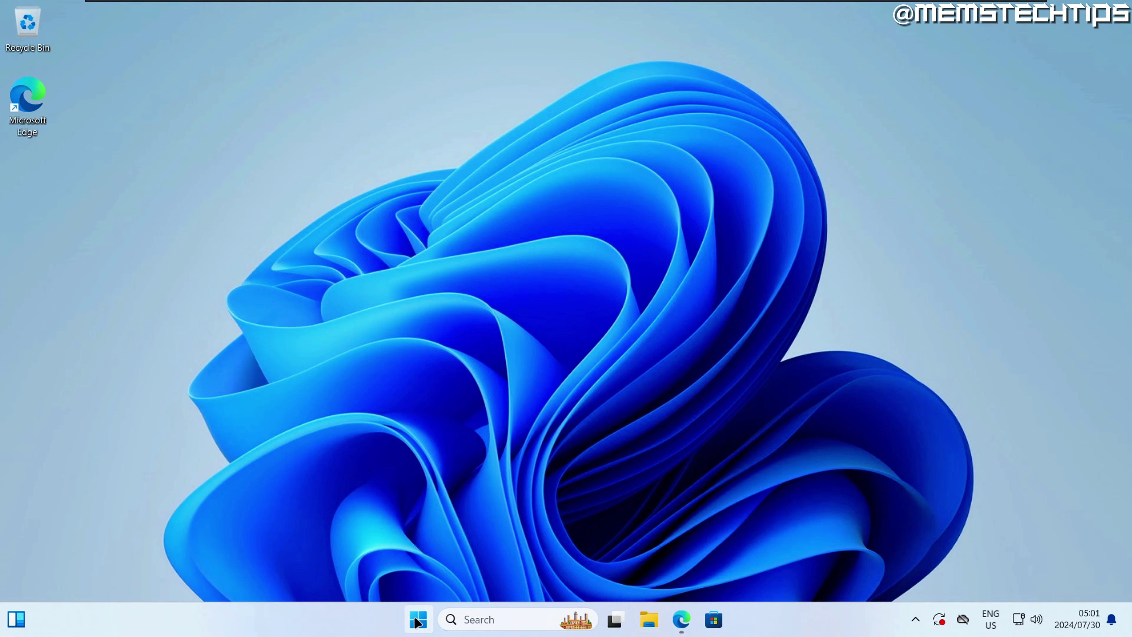
Open Edge from the centred Windows 11 taskbar on the startallback.com homepage.
left_click(418, 619)
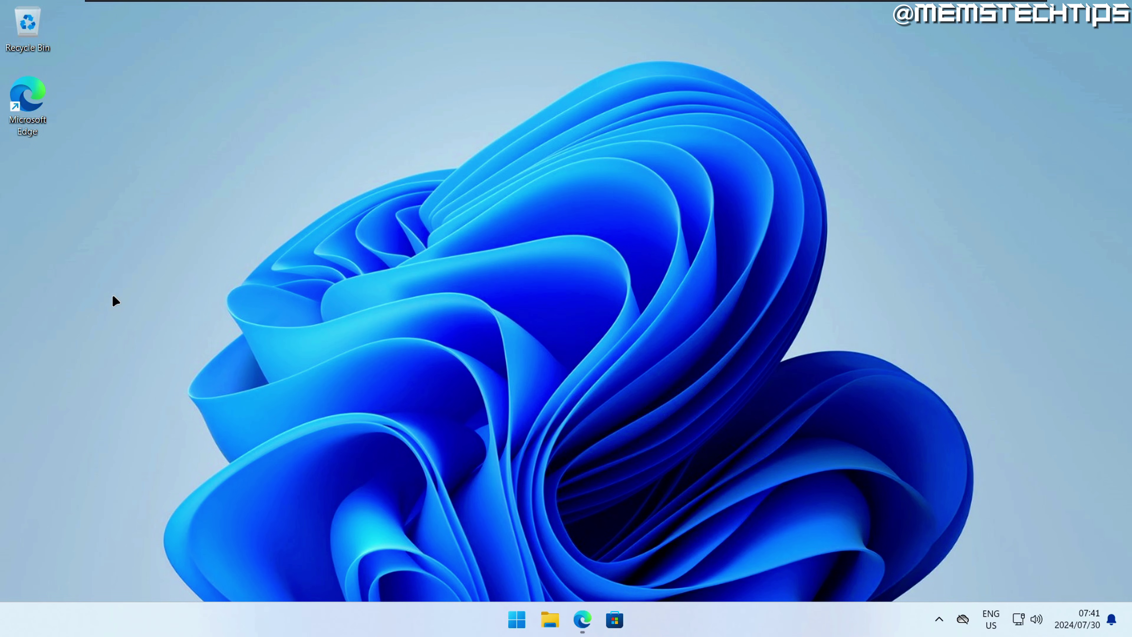
left_click(582, 620)
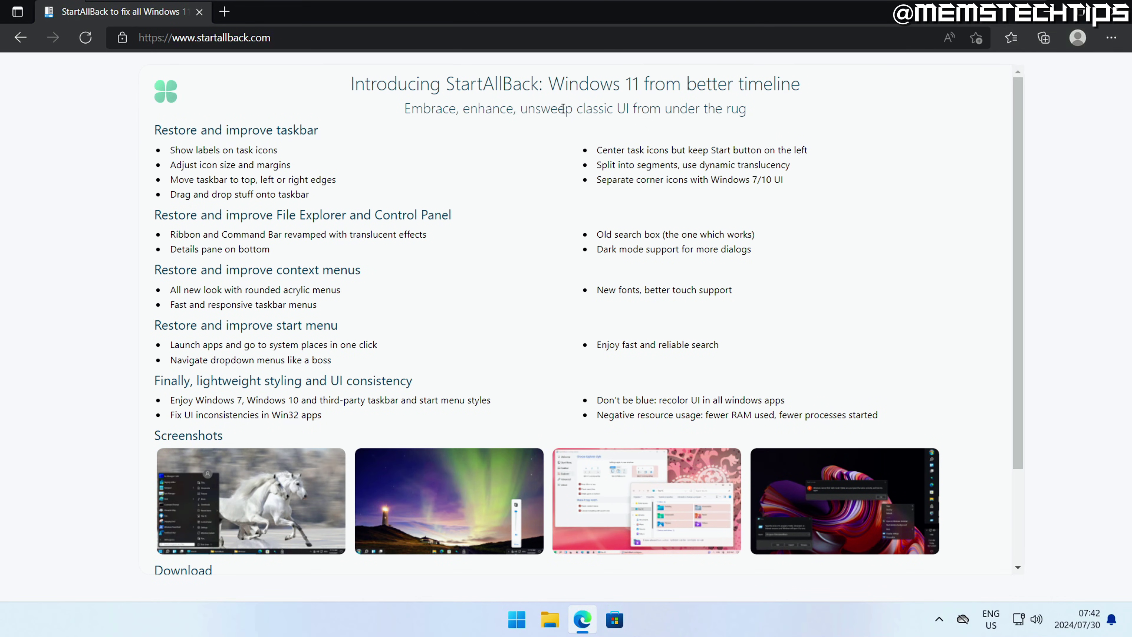
Download StartAllBack_3.7.11_setup.exe from the site and run it.
scroll(384, 134, "down", 3)
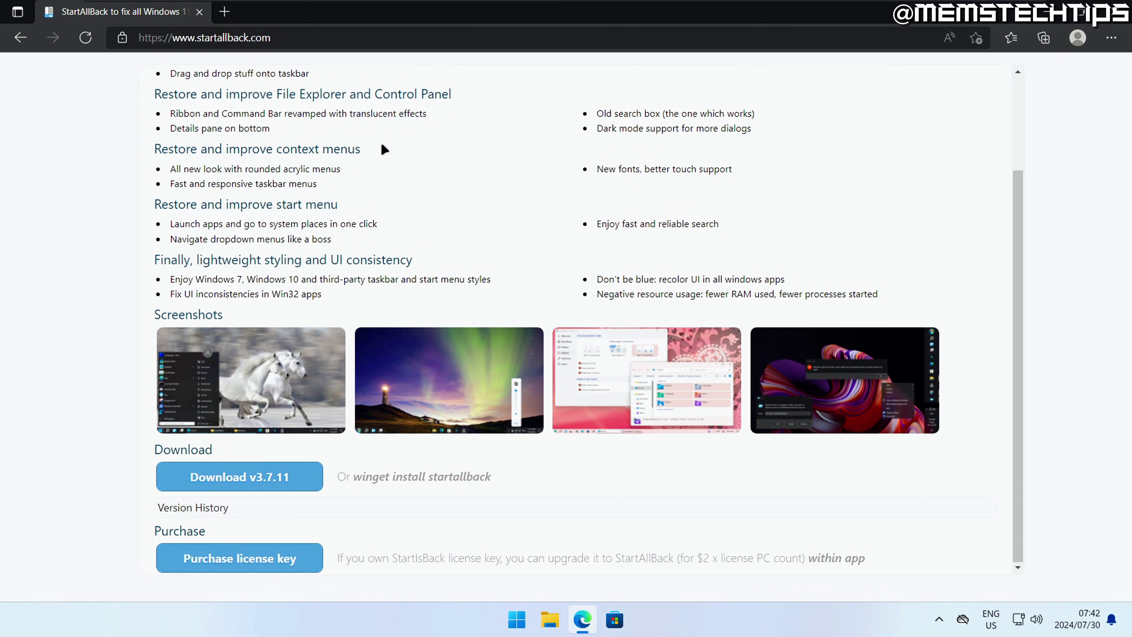
left_click(263, 486)
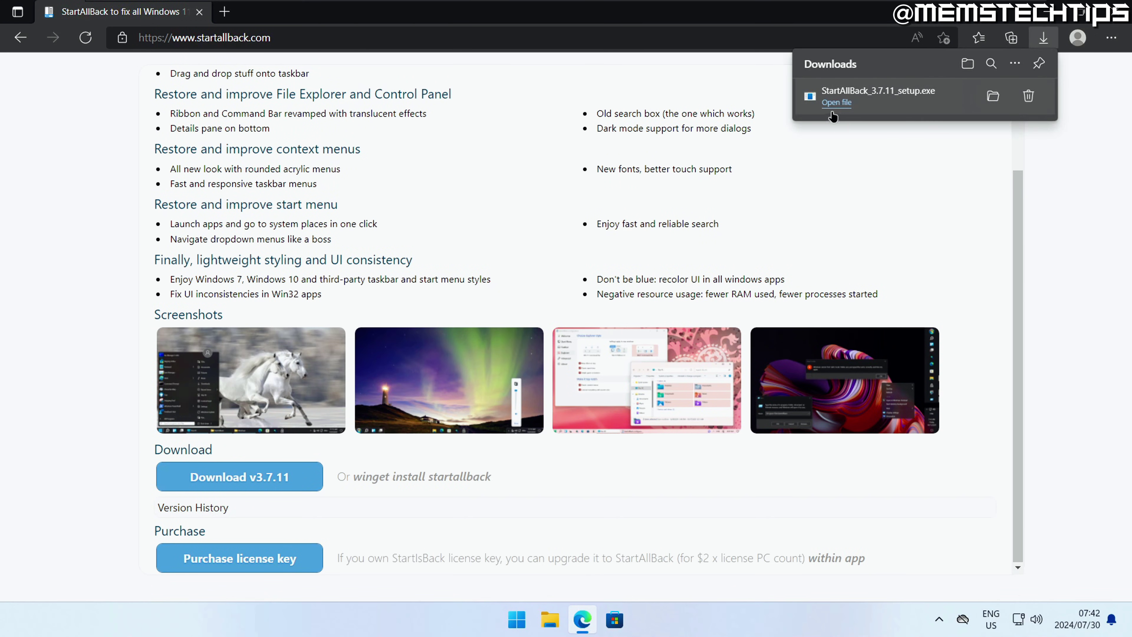
left_click(836, 103)
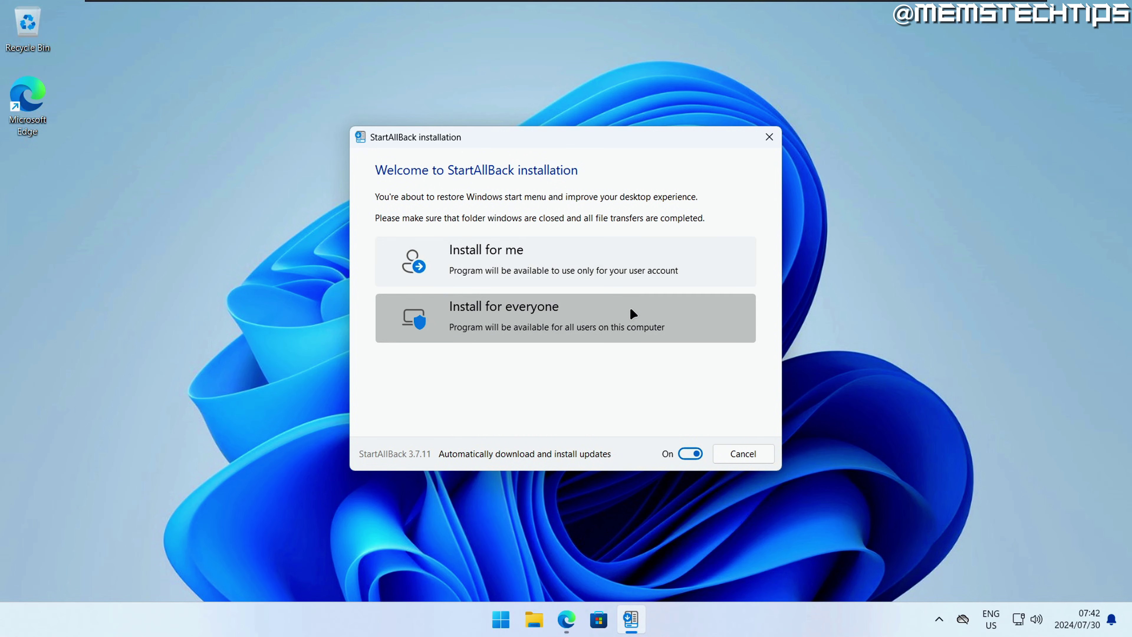
Install StartAllBack for everyone, approving the User Account Control prompt.
left_click(621, 310)
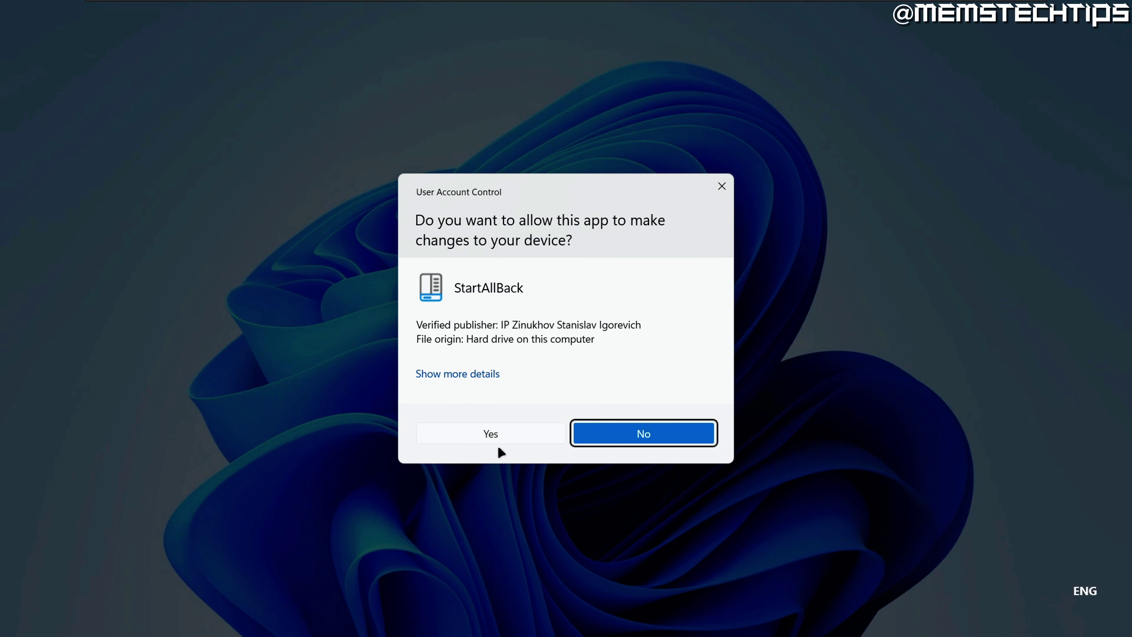
left_click(518, 432)
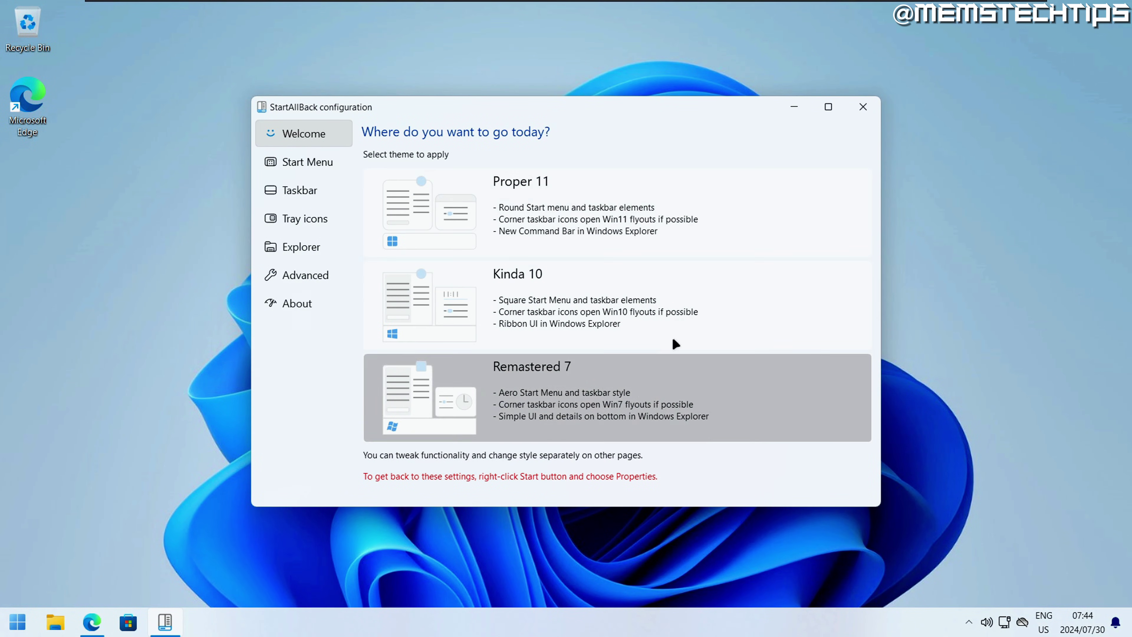
Apply the Proper 11 theme and test its Start menu and notifications panel.
left_click(613, 249)
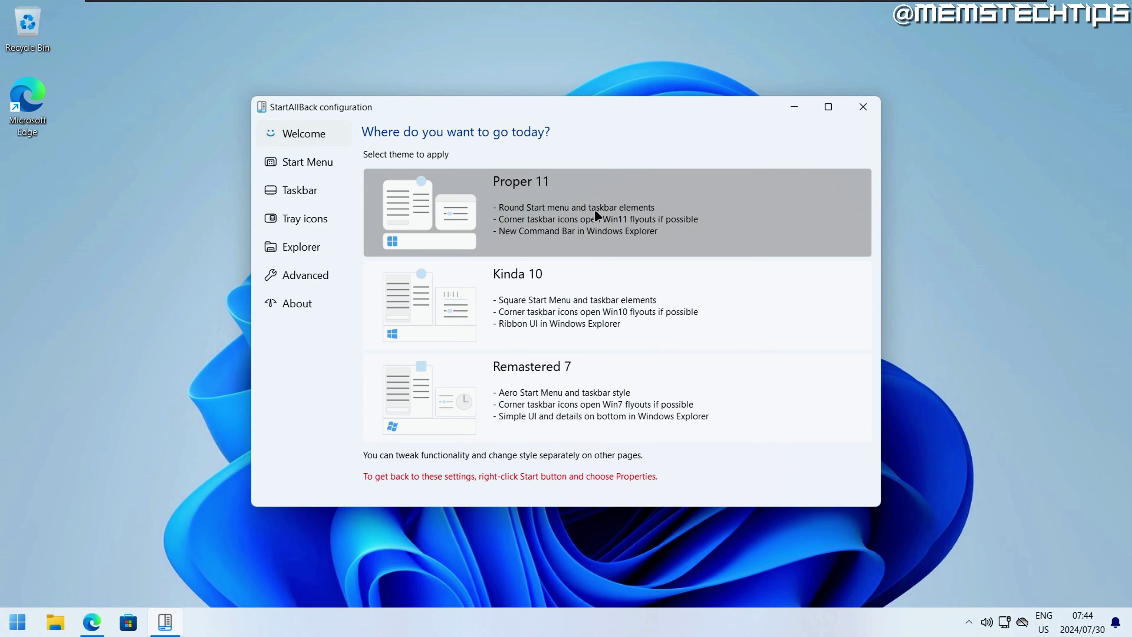
left_click(18, 622)
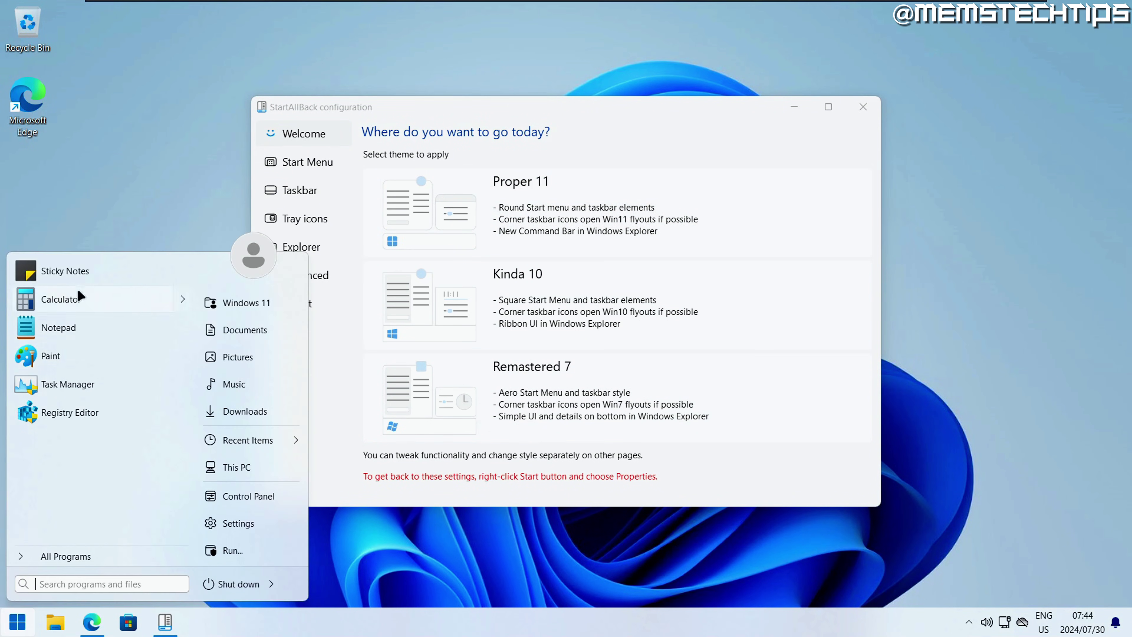
left_click(1086, 626)
left_click(1086, 626)
left_click(1086, 626)
left_click(1086, 627)
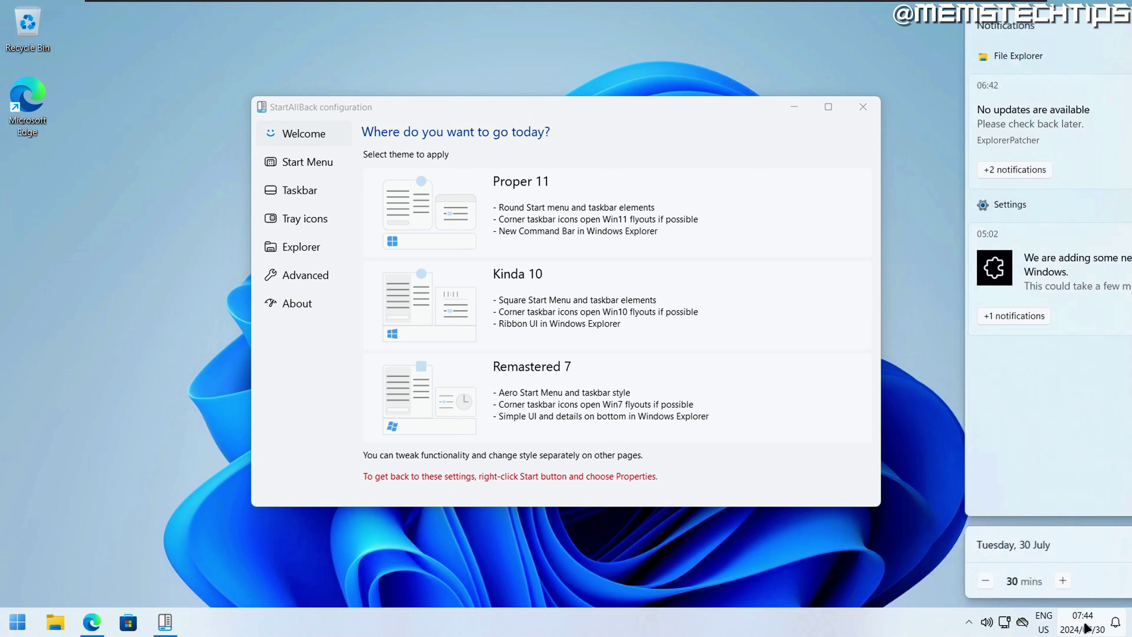
left_click(1086, 627)
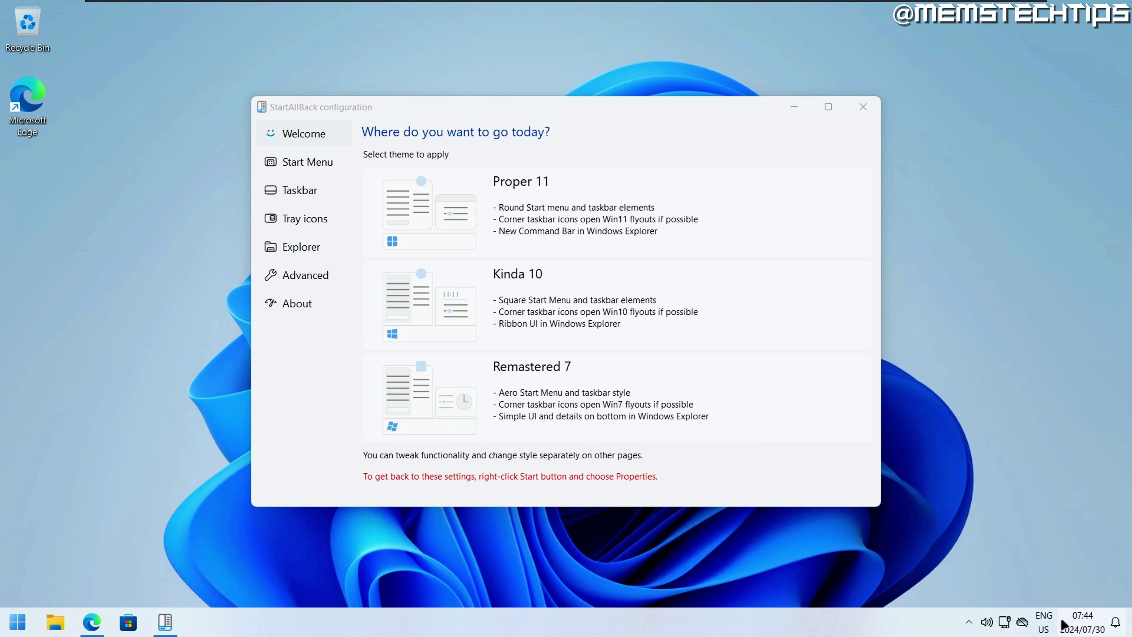
Test the quick settings flyout and a File Explorer window under Proper 11.
left_click(1005, 625)
left_click(987, 624)
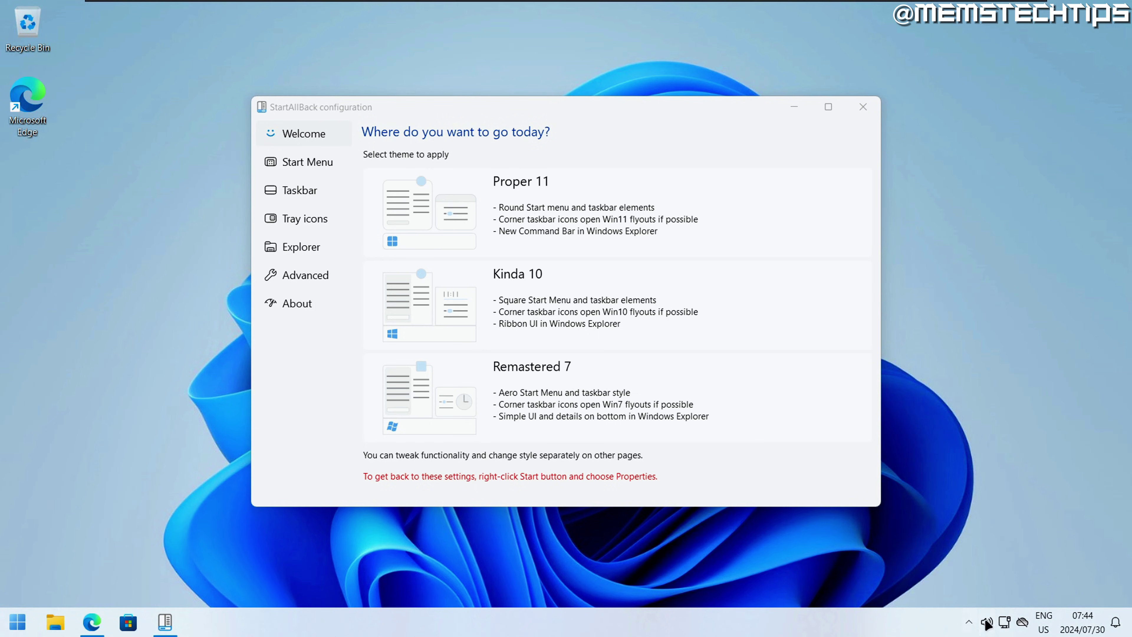
left_click(987, 624)
left_click(987, 624)
key("super+e")
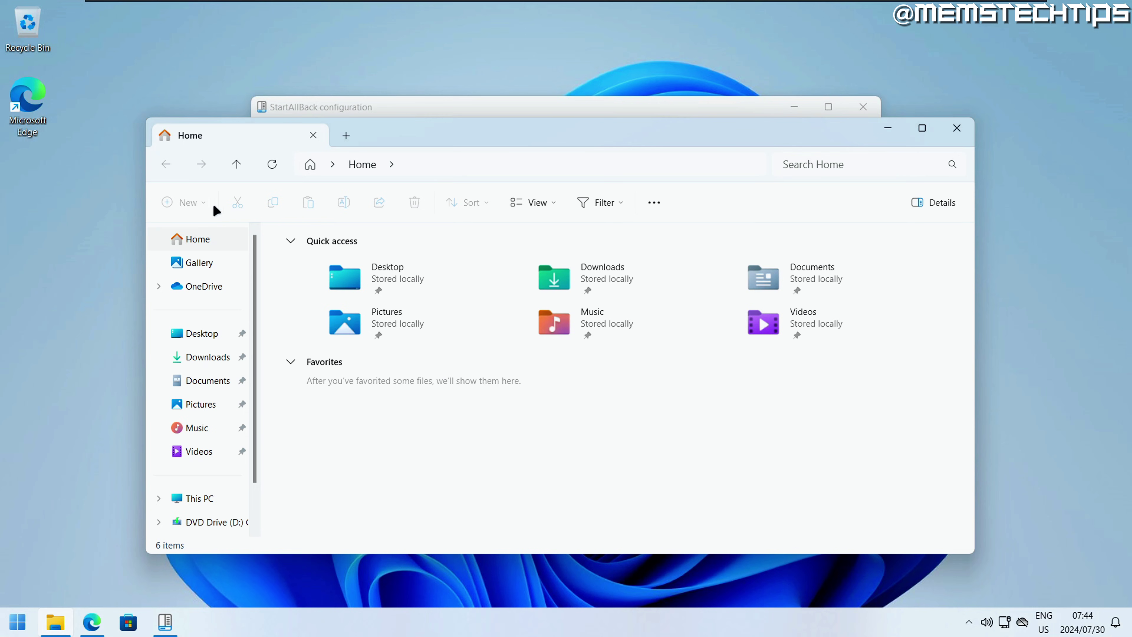
left_click(888, 129)
Apply Kinda 10, checking its clock, notifications, volume flyouts and Windows 10-style Start menu.
left_click(591, 303)
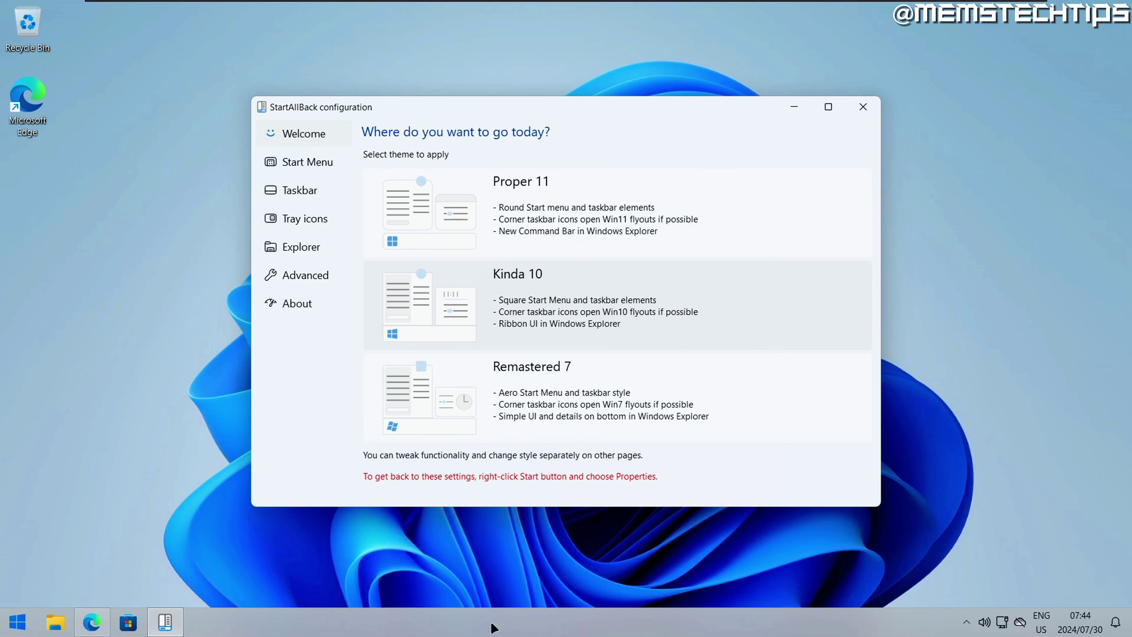
left_click(1081, 625)
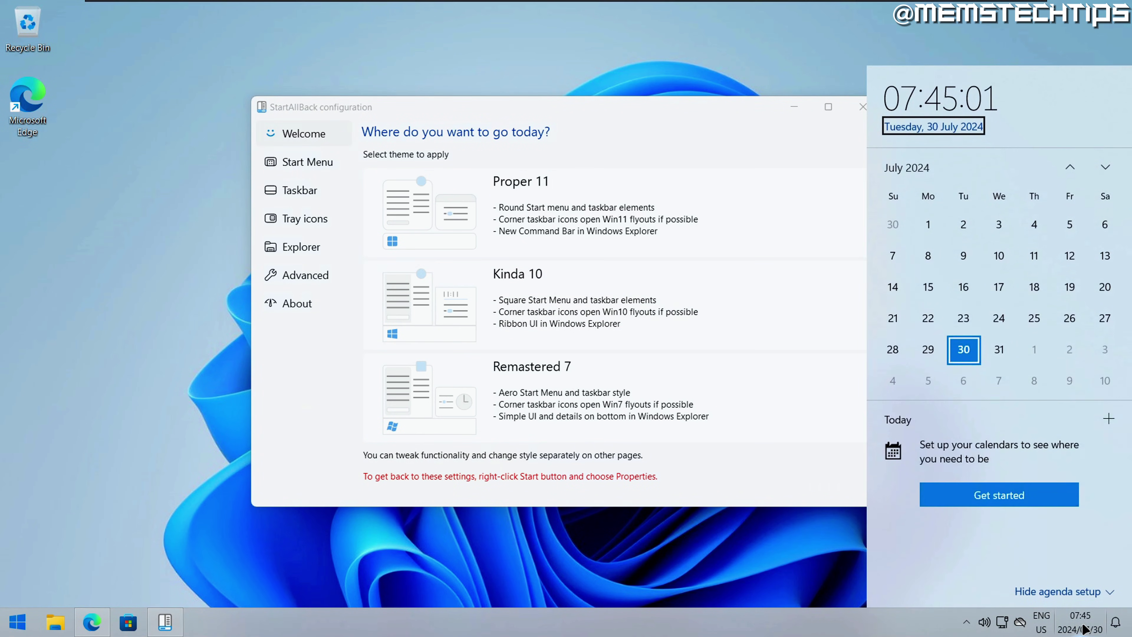
left_click(1117, 623)
left_click(984, 622)
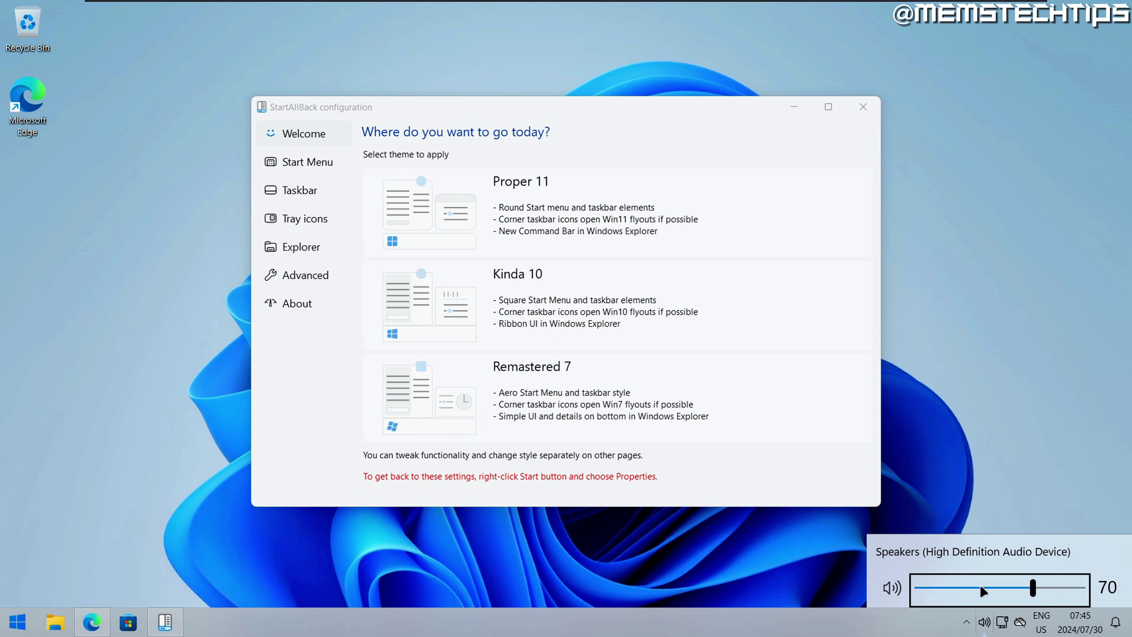
left_click(1116, 624)
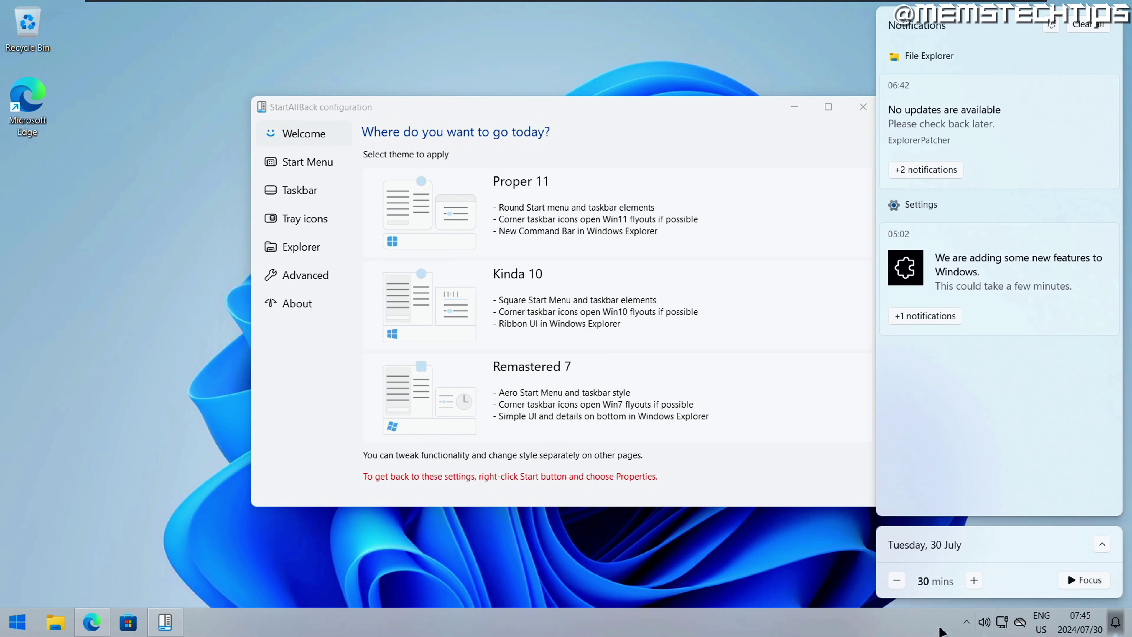
left_click(859, 631)
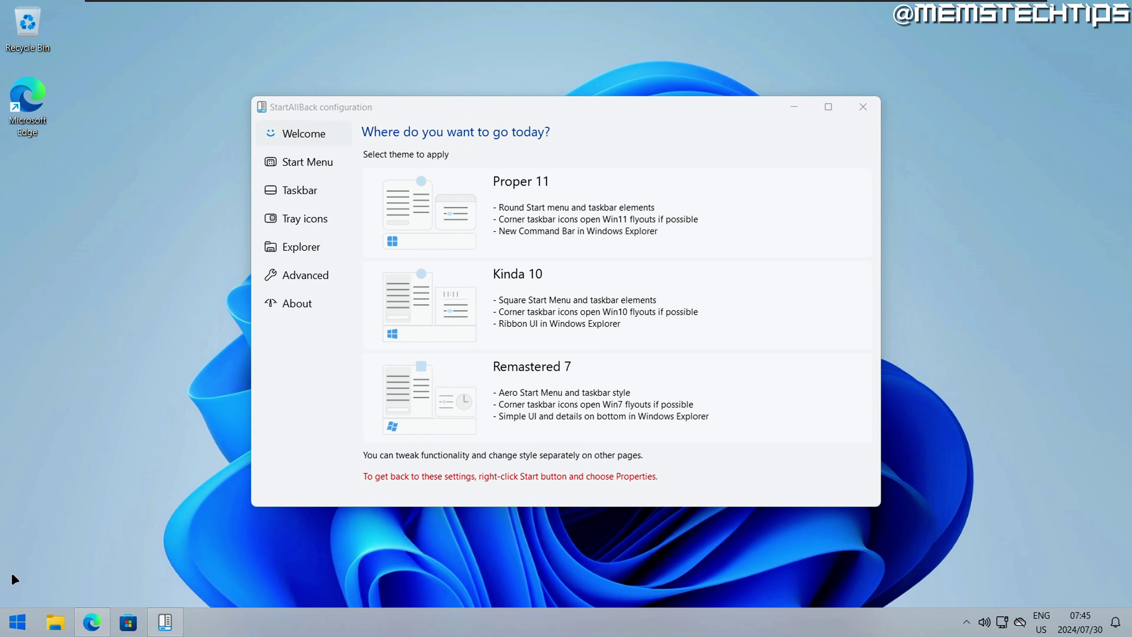
left_click(16, 622)
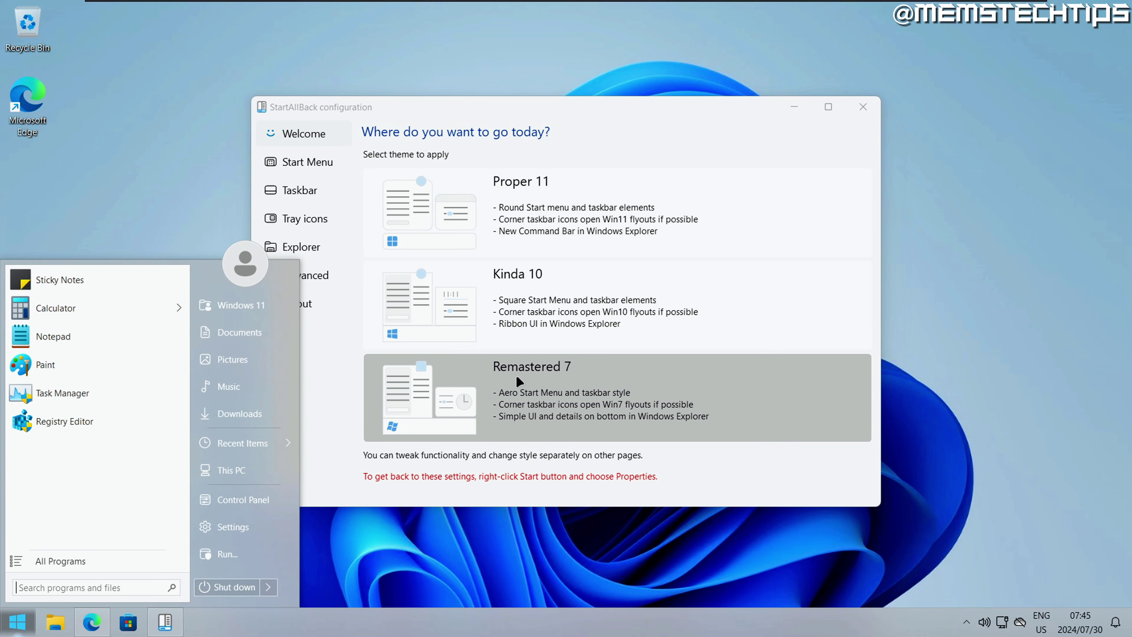
Apply Remastered 7, preview its Windows 7-style Start menu, and raise the speaker volume.
left_click(517, 377)
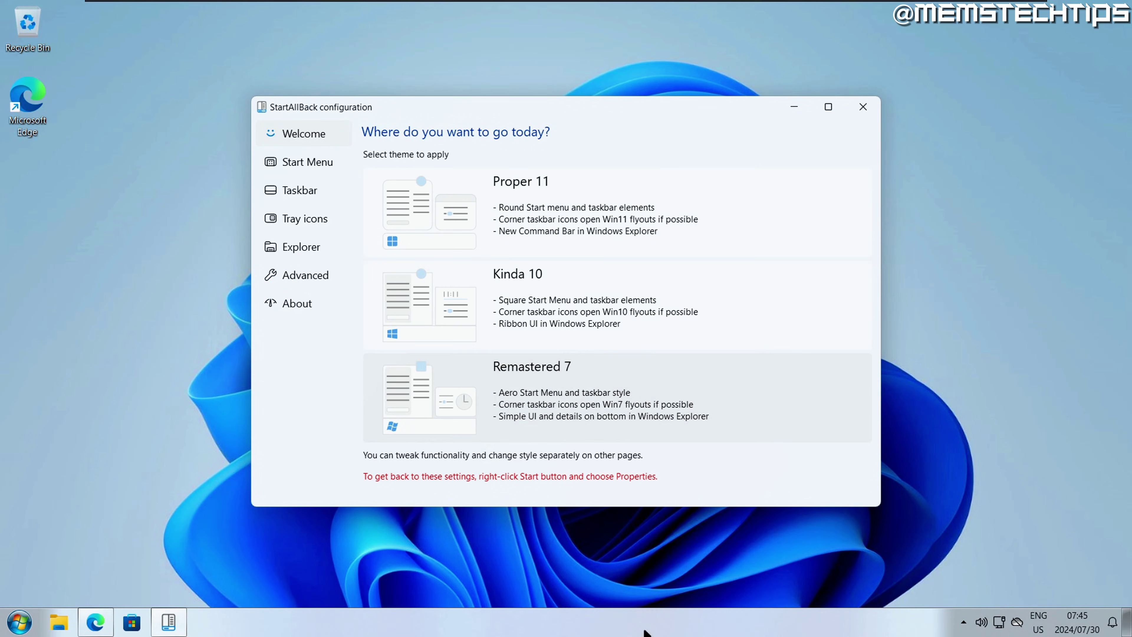
left_click(20, 627)
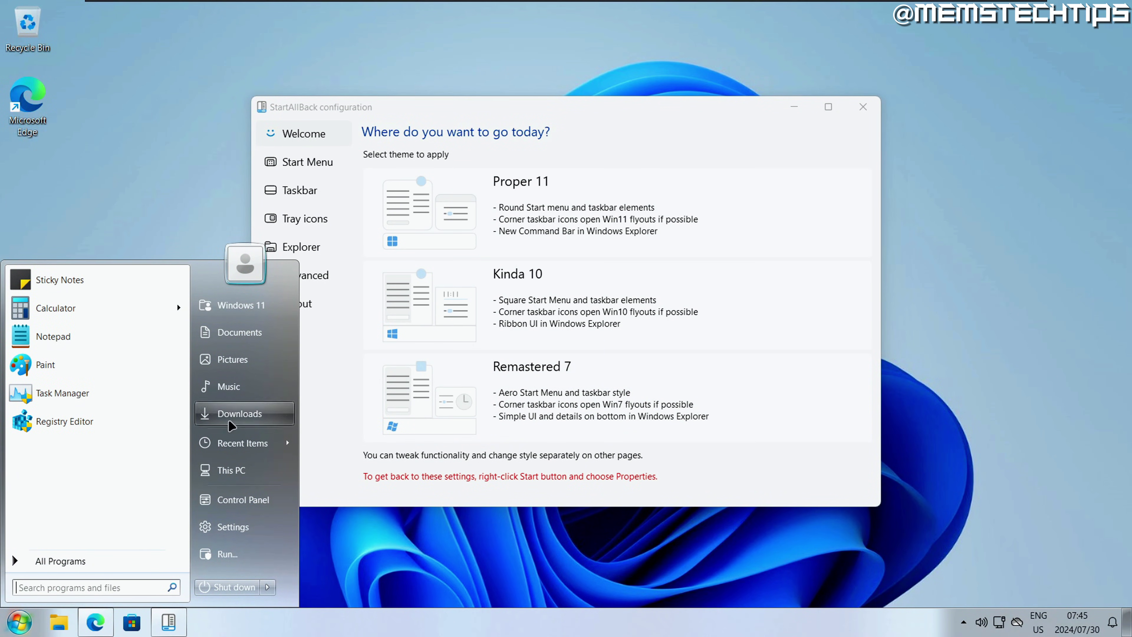
key("Escape")
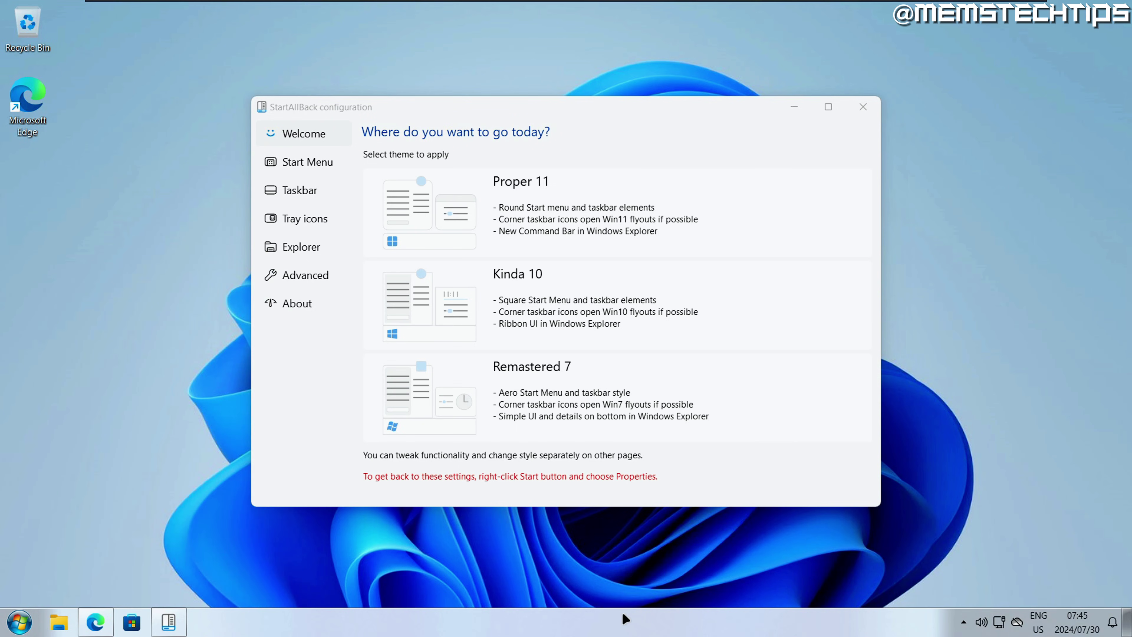
left_click(982, 622)
left_click(986, 441)
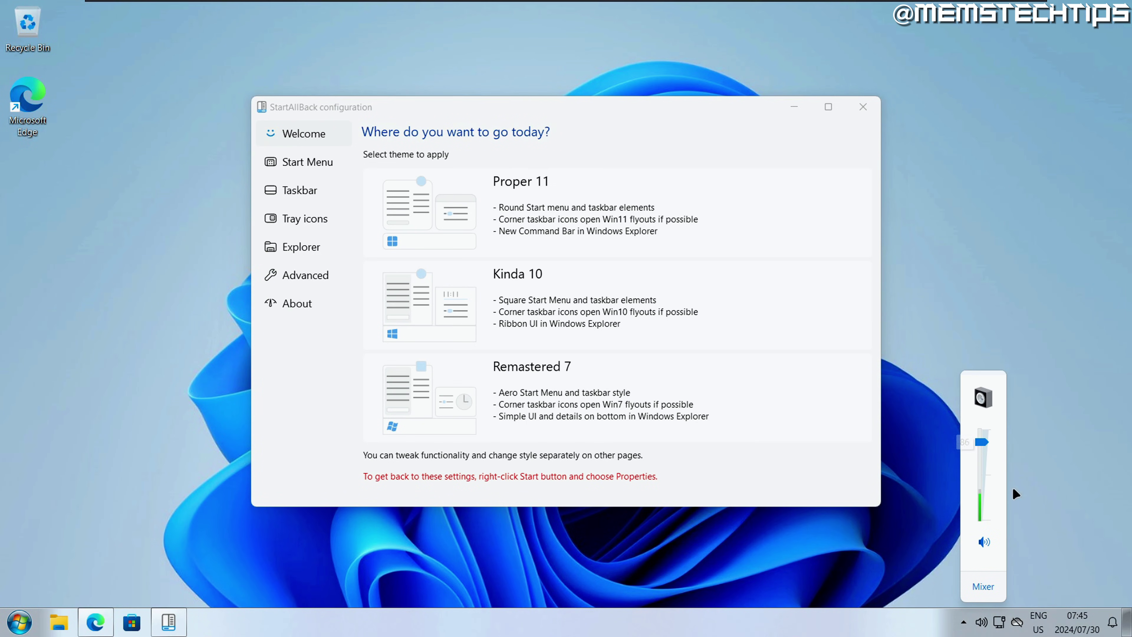
Check the Remastered 7 clock and calendar flyout, then reapply Proper 11.
left_click(1072, 628)
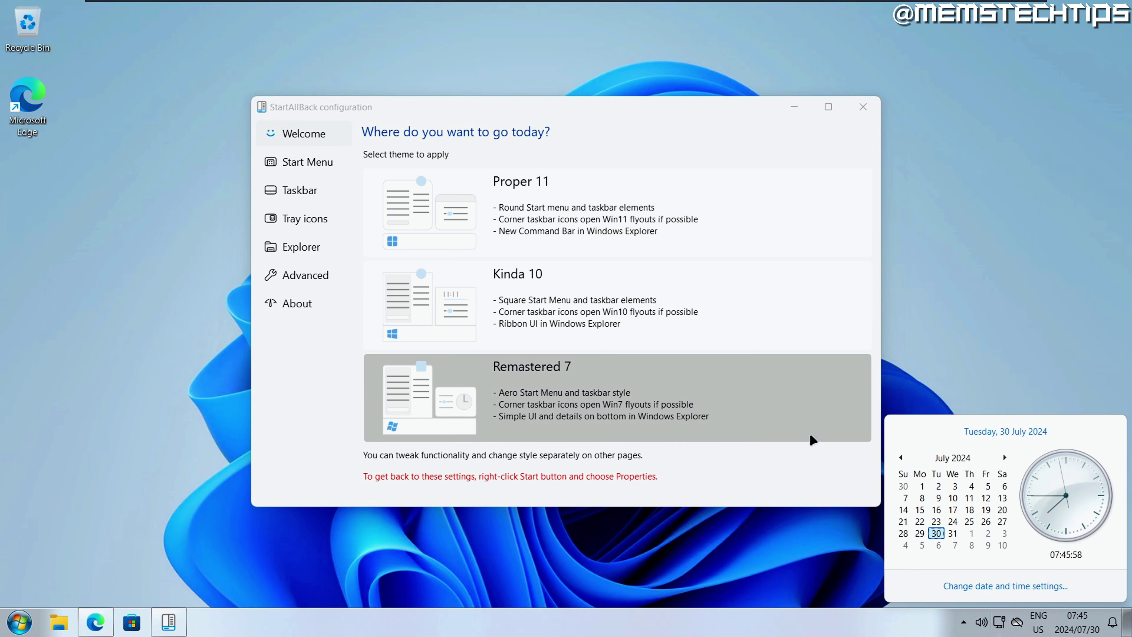
left_click(517, 219)
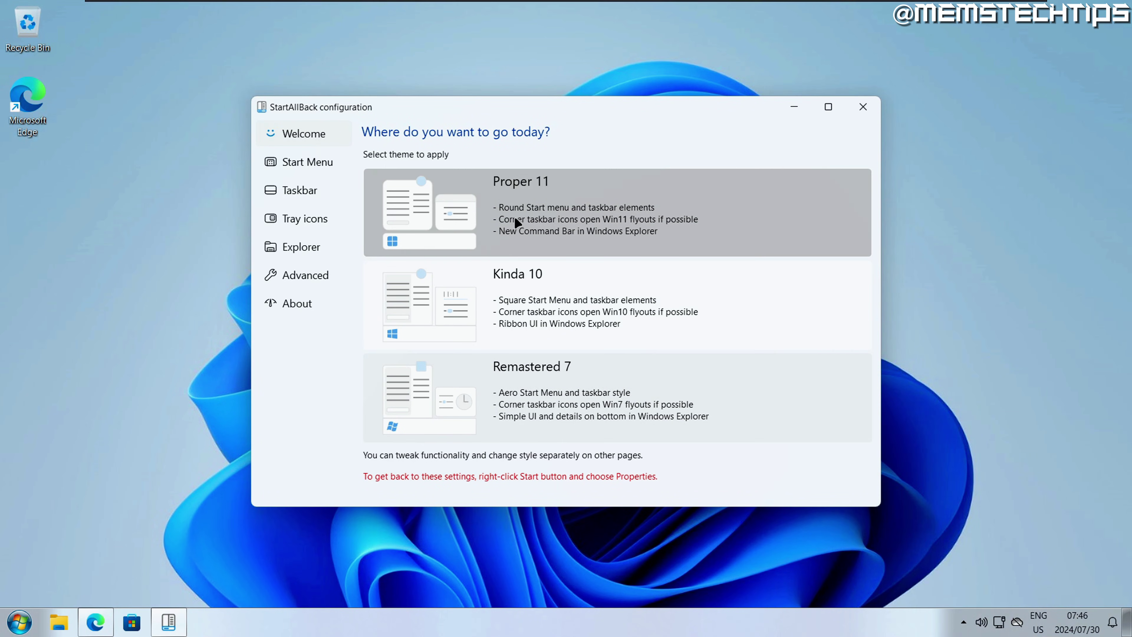
left_click(573, 185)
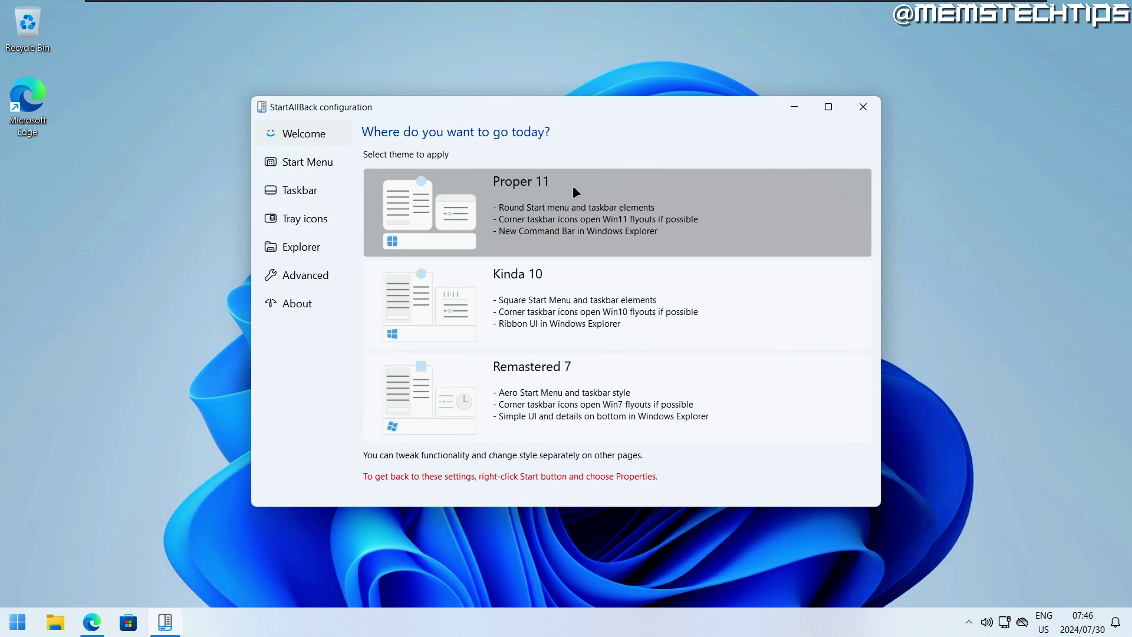
Toggle 'Use enhanced classic start menu' off and back on, comparing both Start menus.
left_click(309, 166)
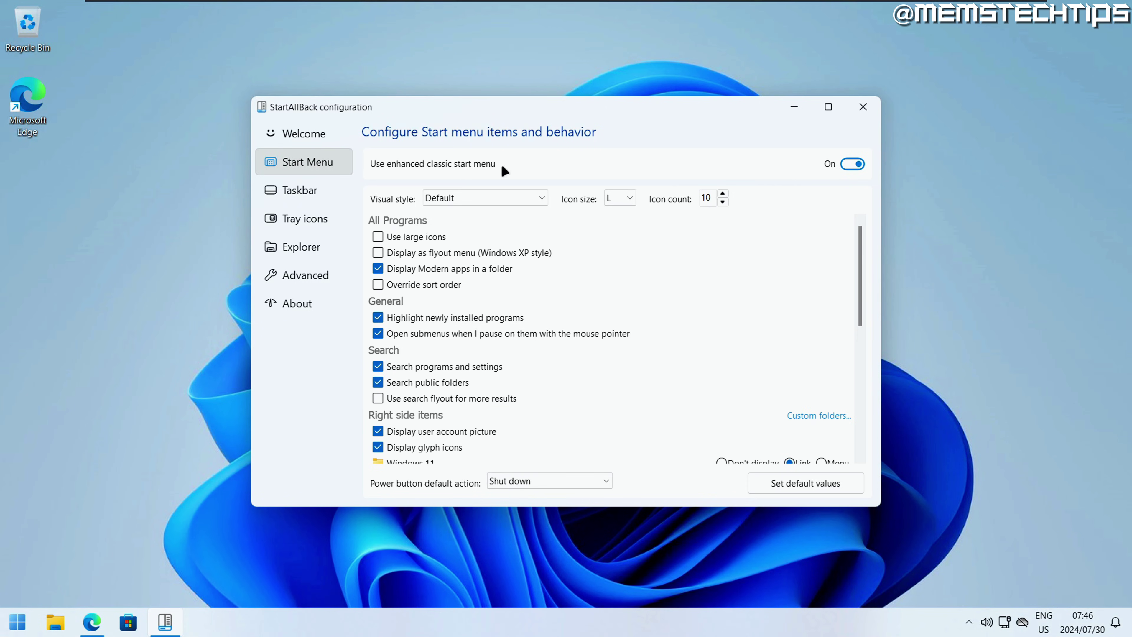
left_click(853, 164)
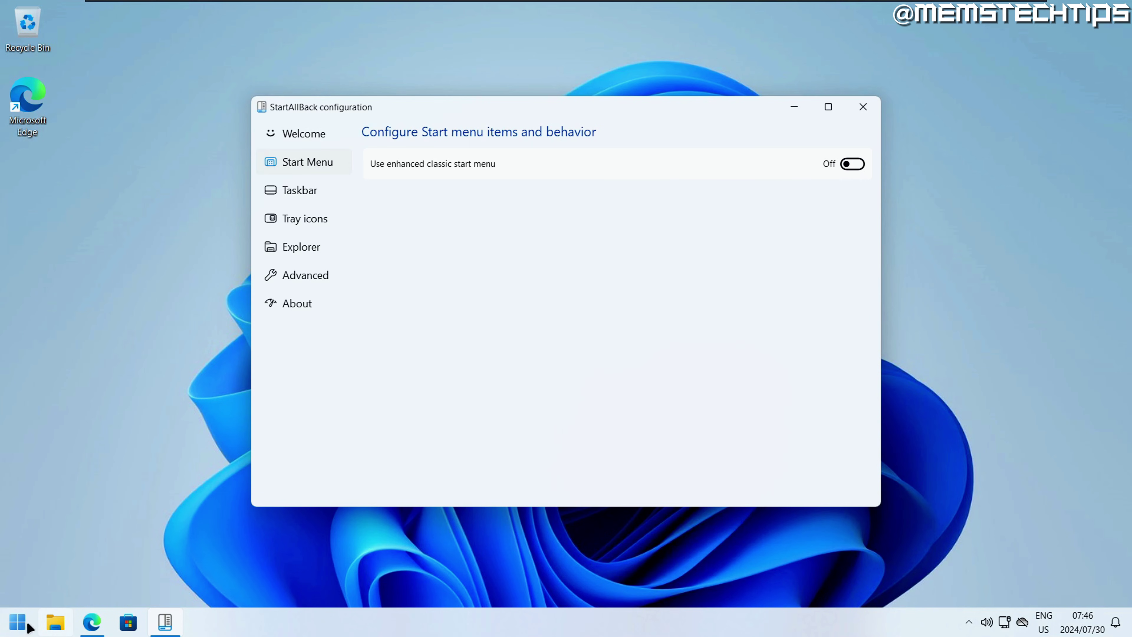
left_click(18, 622)
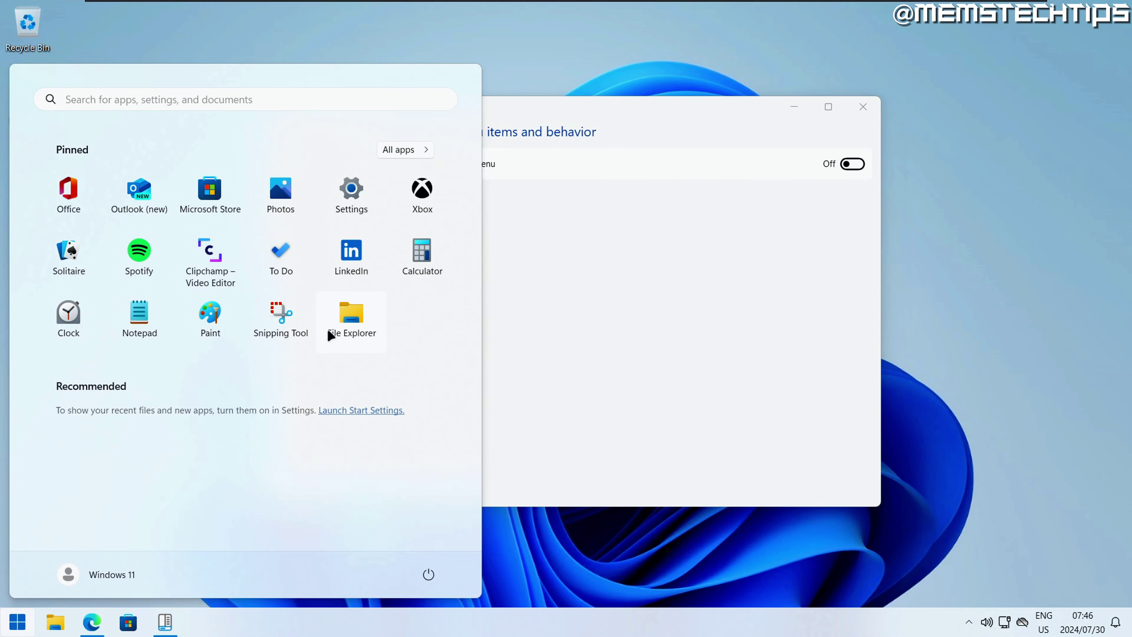
left_click(651, 143)
left_click(851, 164)
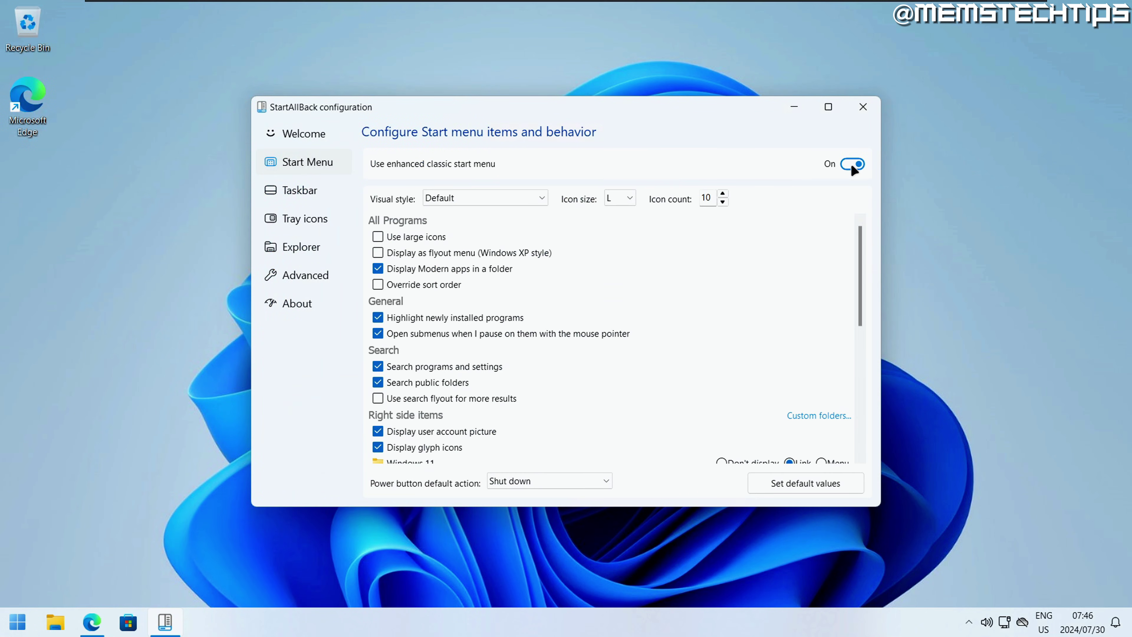
left_click(18, 621)
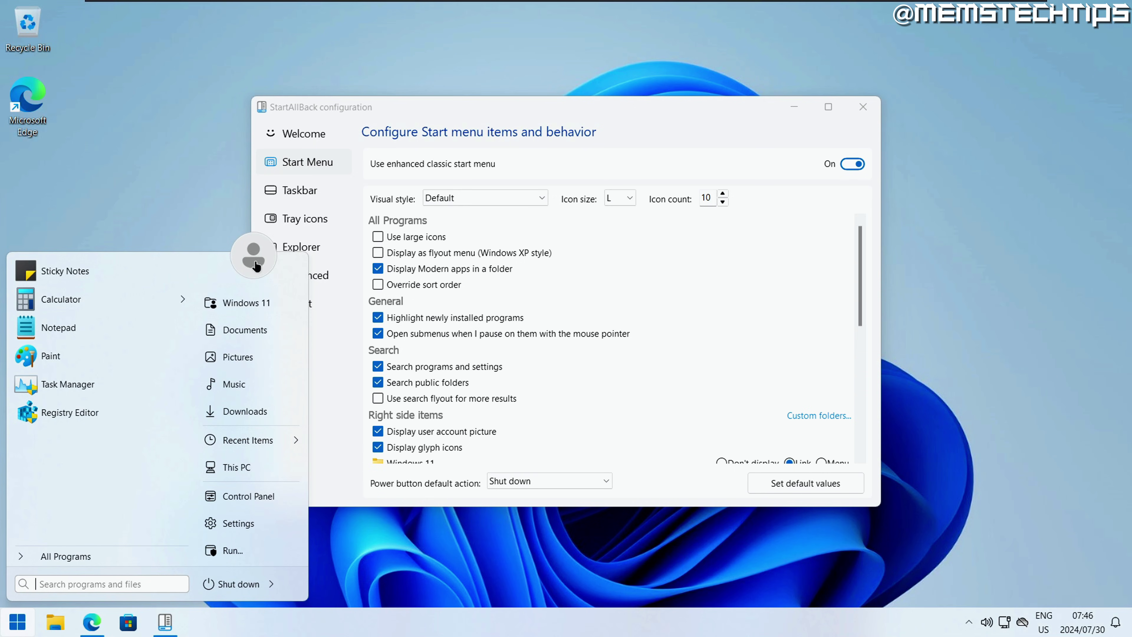
Try the Plain8 and Windows 7 Start menu visual styles, then return to Default.
left_click(510, 114)
left_click(471, 197)
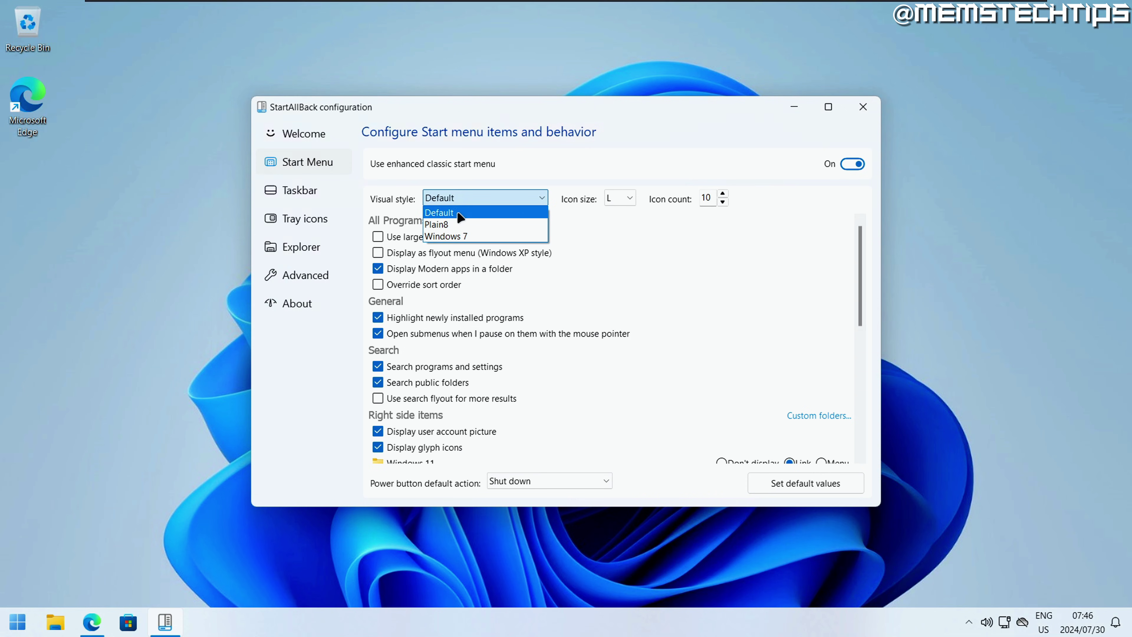
left_click(455, 224)
left_click(17, 621)
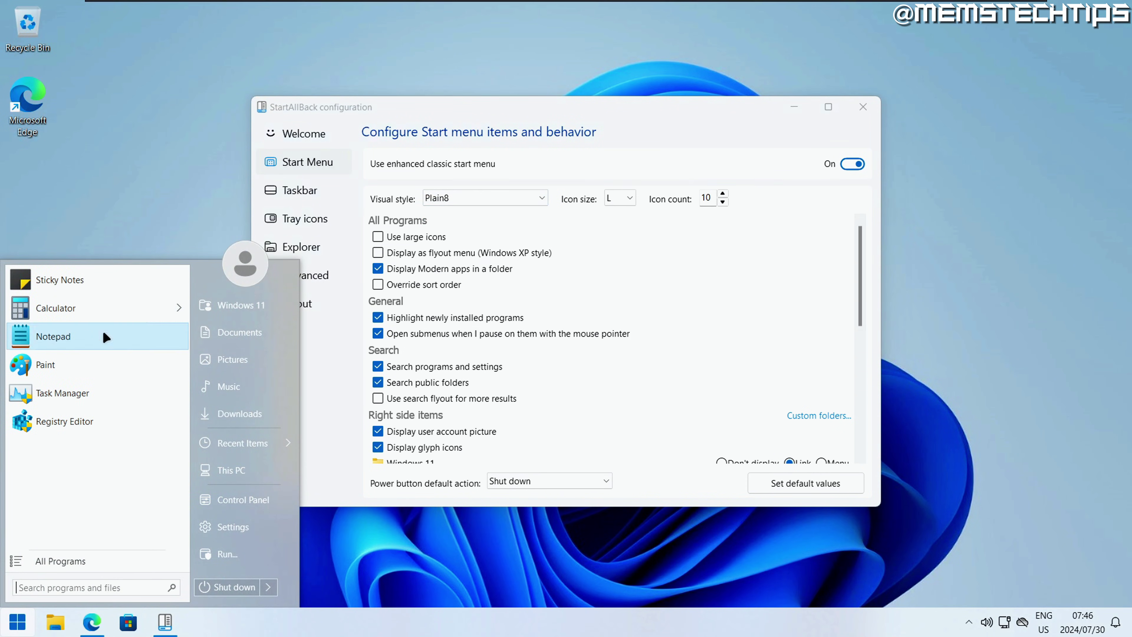
left_click(495, 198)
left_click(468, 235)
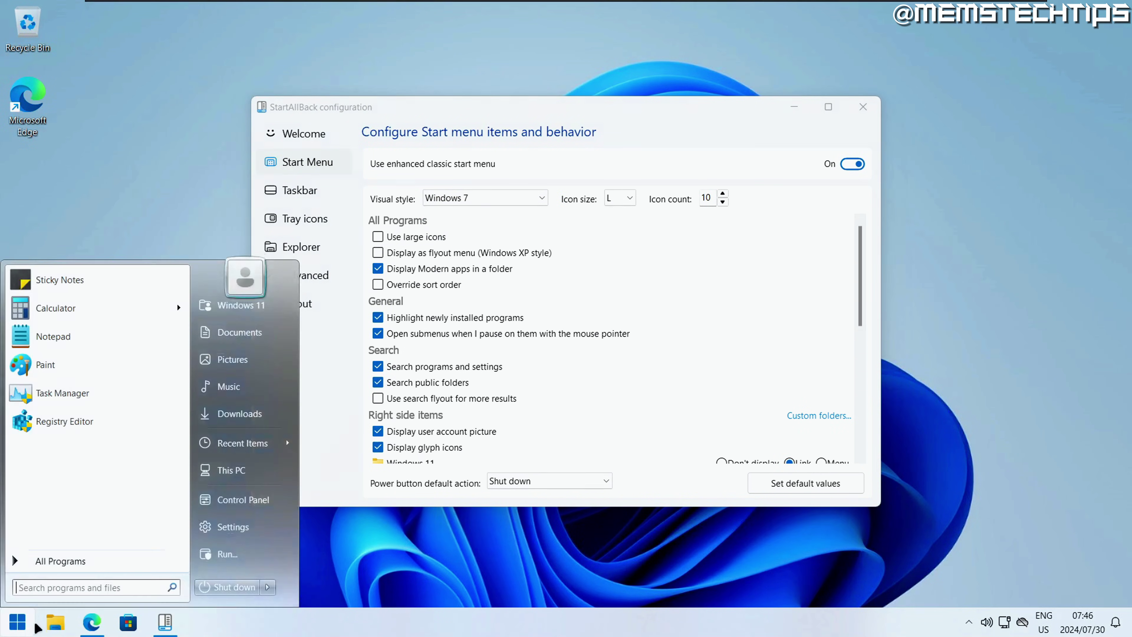
left_click(468, 199)
left_click(446, 210)
Set Start menu icon size to S and enable 'Display as flyout menu (Windows XP style)'.
left_click(615, 197)
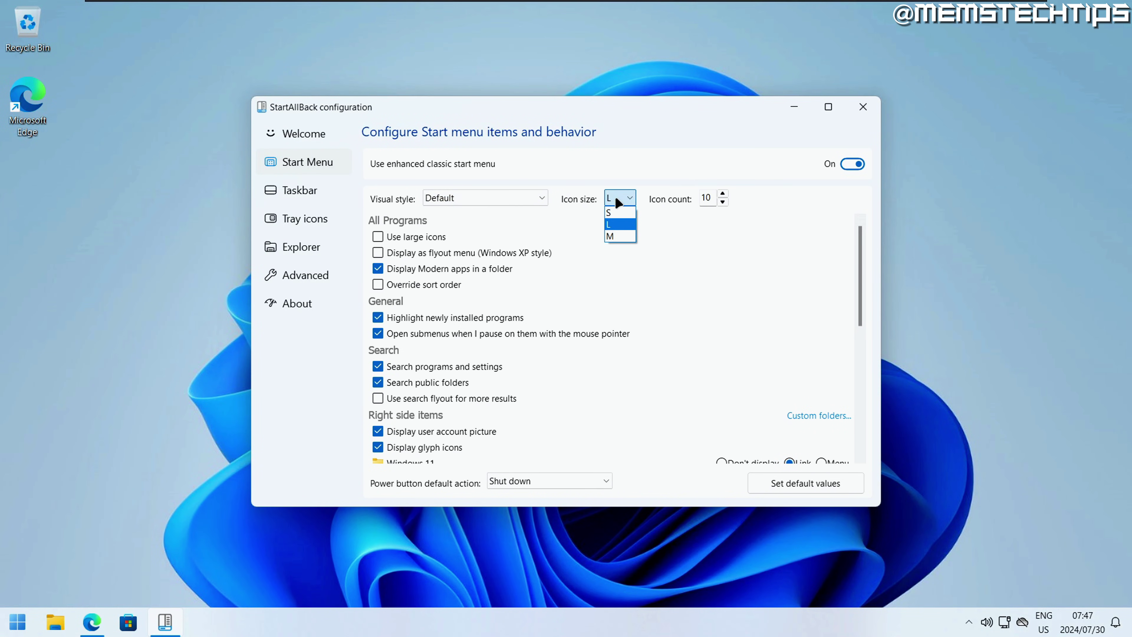
left_click(616, 209)
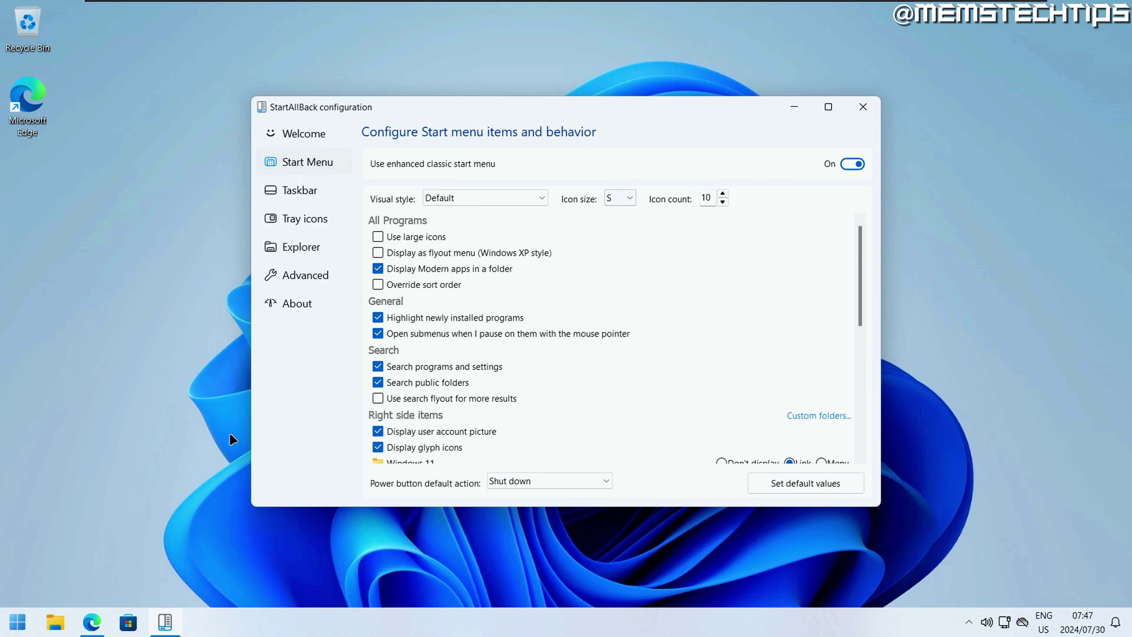
key("super")
key("super")
key("super")
left_click(624, 197)
left_click(608, 210)
scroll(481, 236, "down", 1)
scroll(427, 252, "up", 1)
left_click(445, 251)
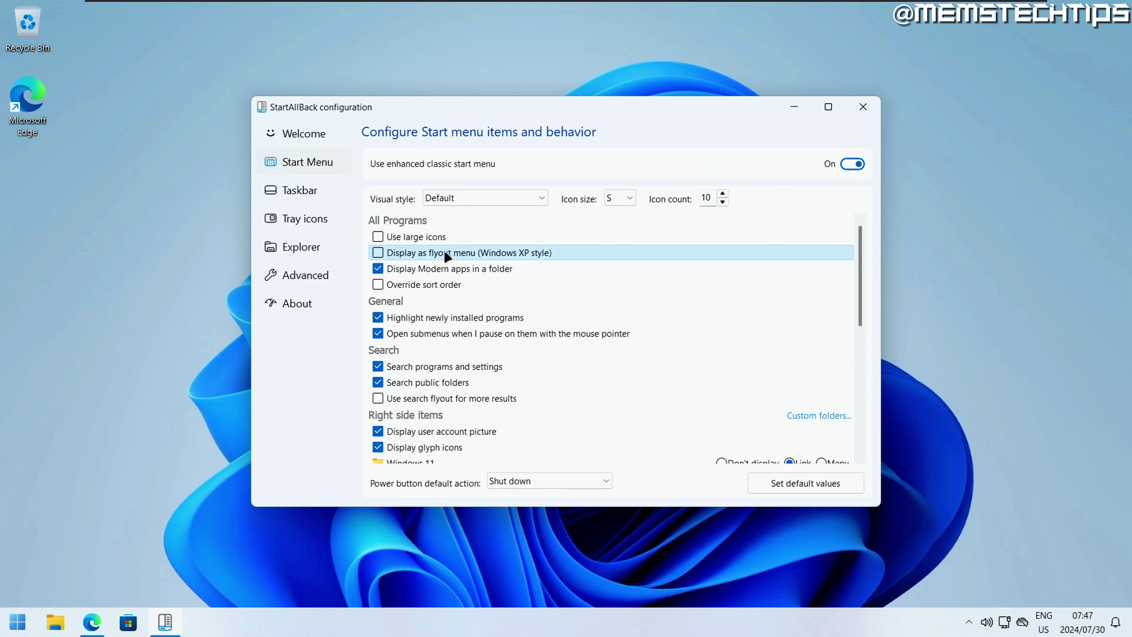
Uncheck the XP-style flyout and confirm All Programs lists inside the Start menu.
left_click(18, 630)
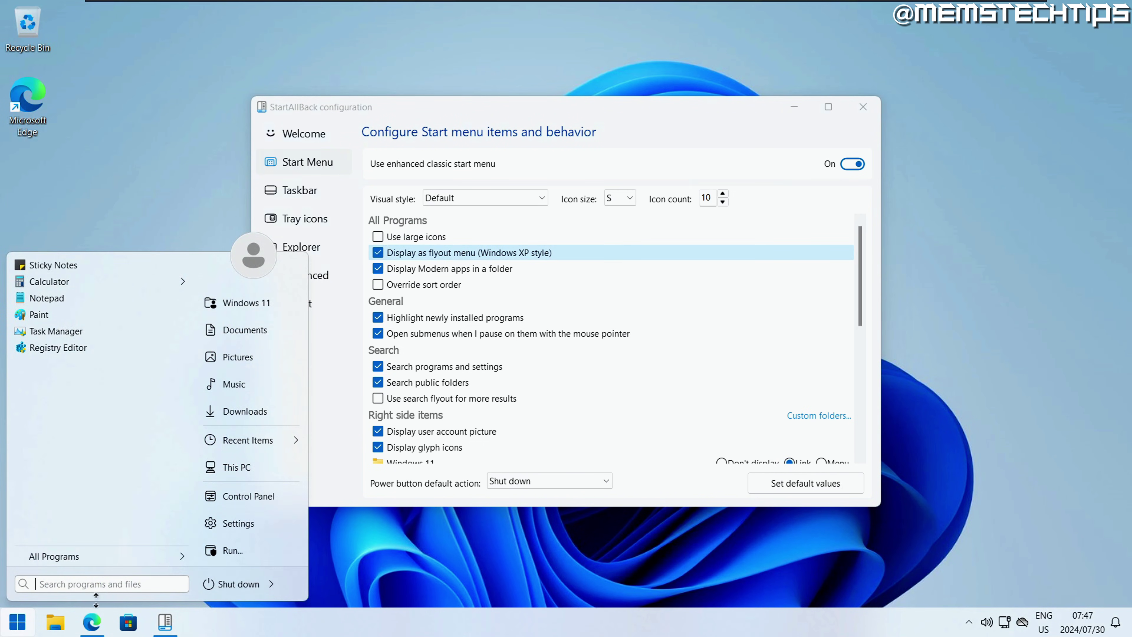
mouse_move(69, 557)
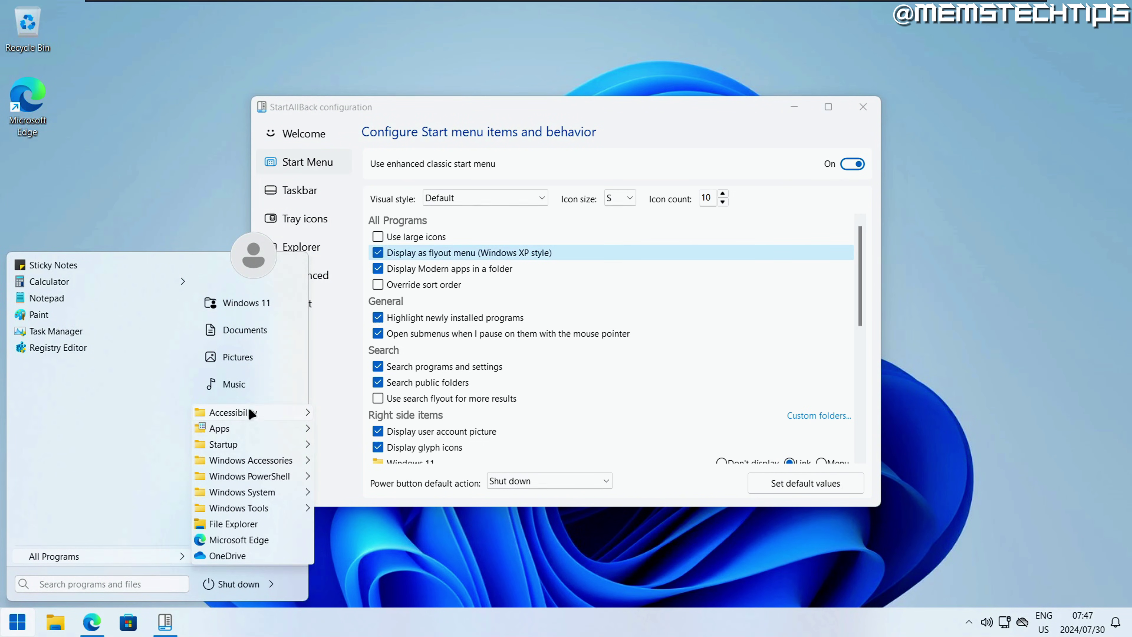
left_click(388, 253)
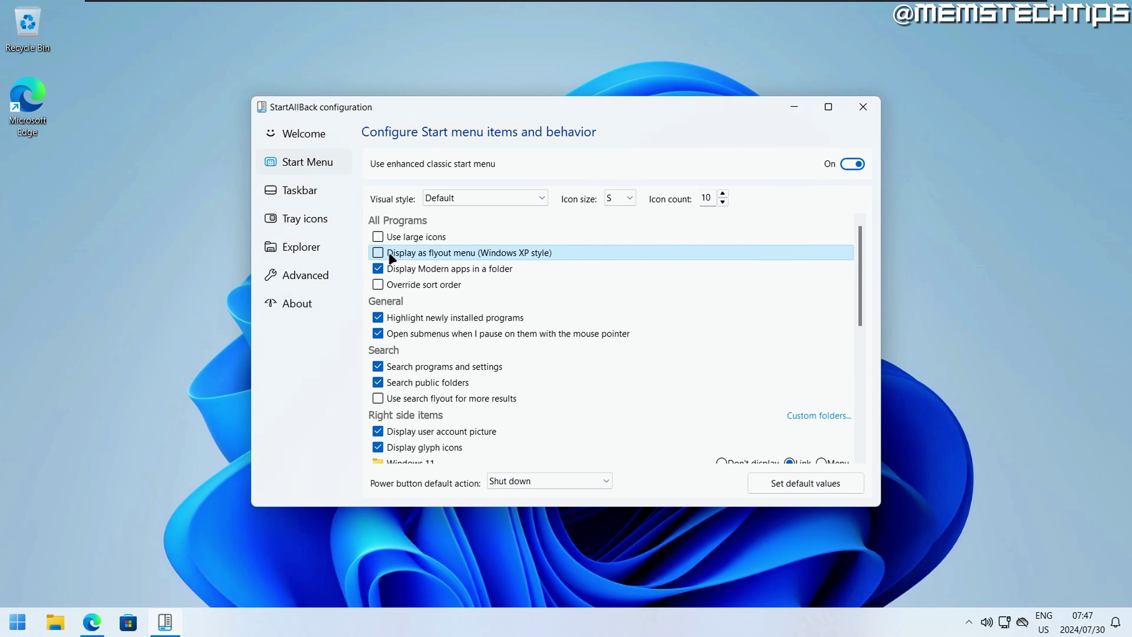
left_click(17, 622)
left_click(63, 558)
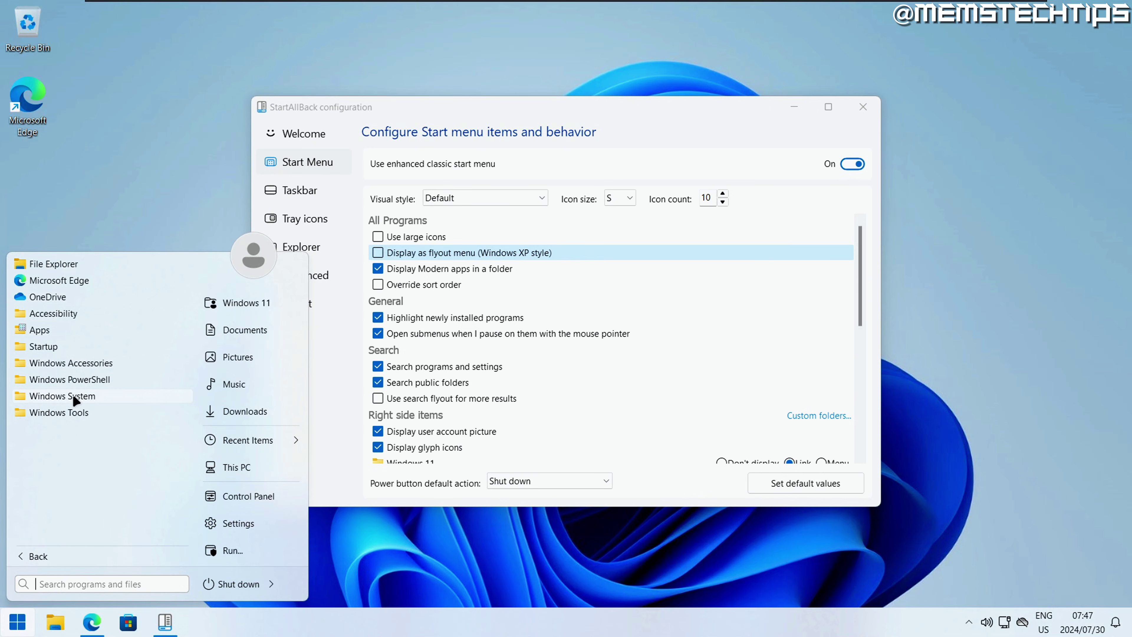
left_click(591, 142)
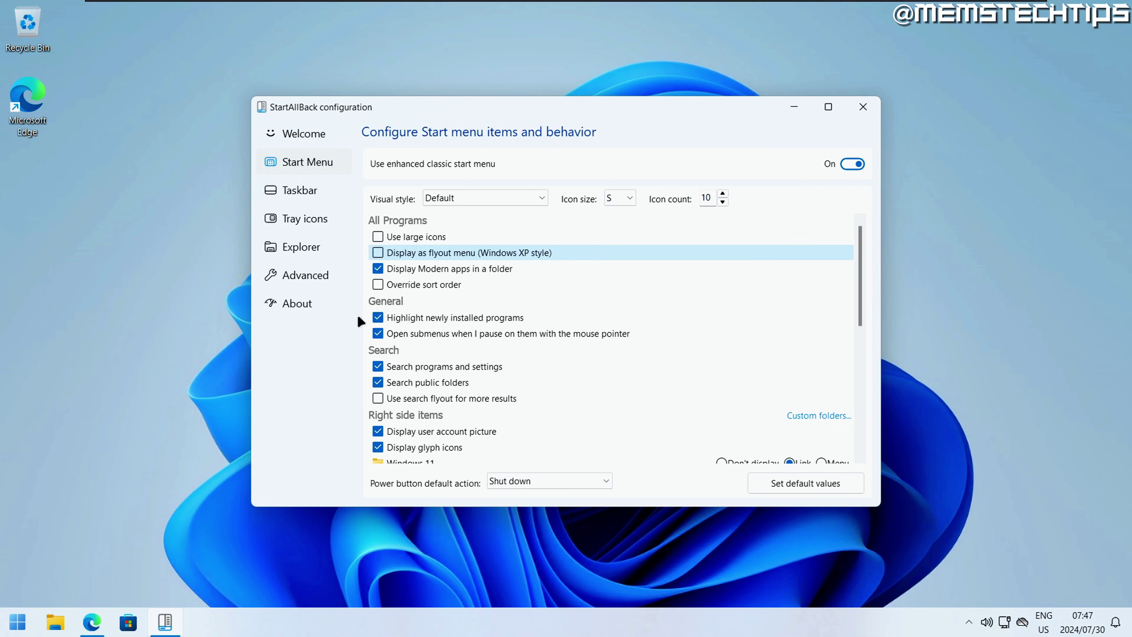
left_click_drag(860, 250, 866, 320)
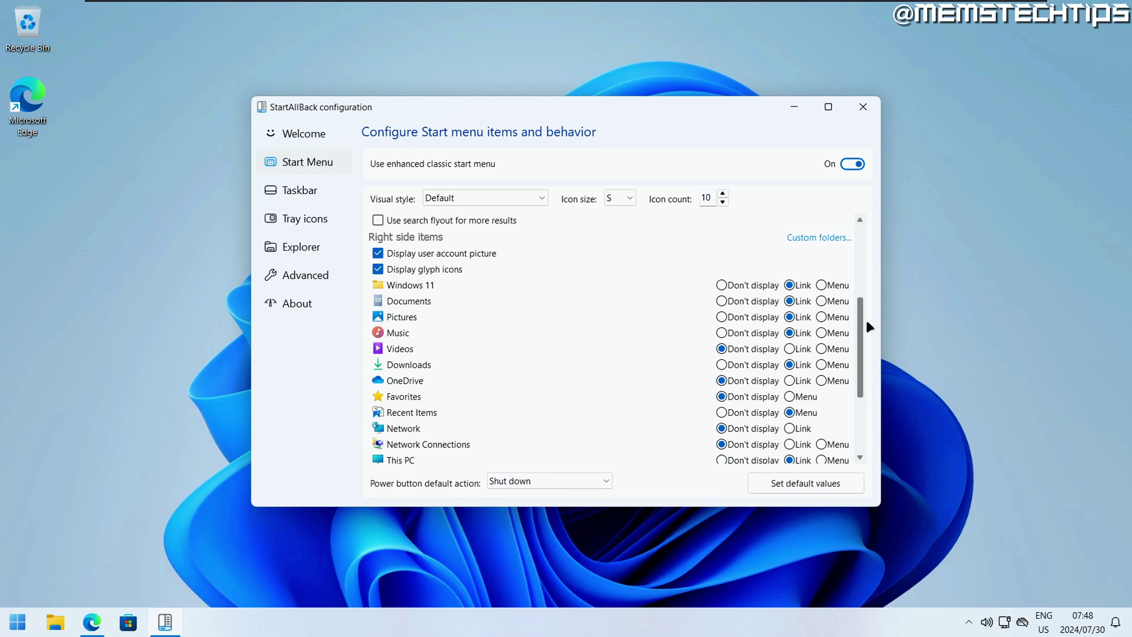
left_click_drag(866, 319, 852, 383)
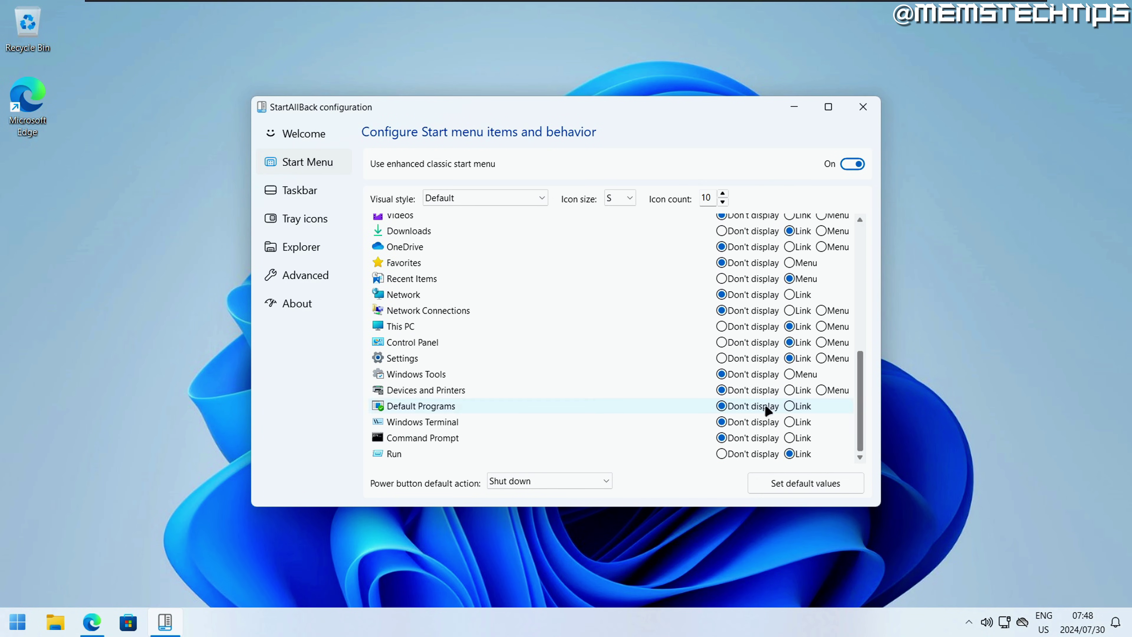
left_click(17, 621)
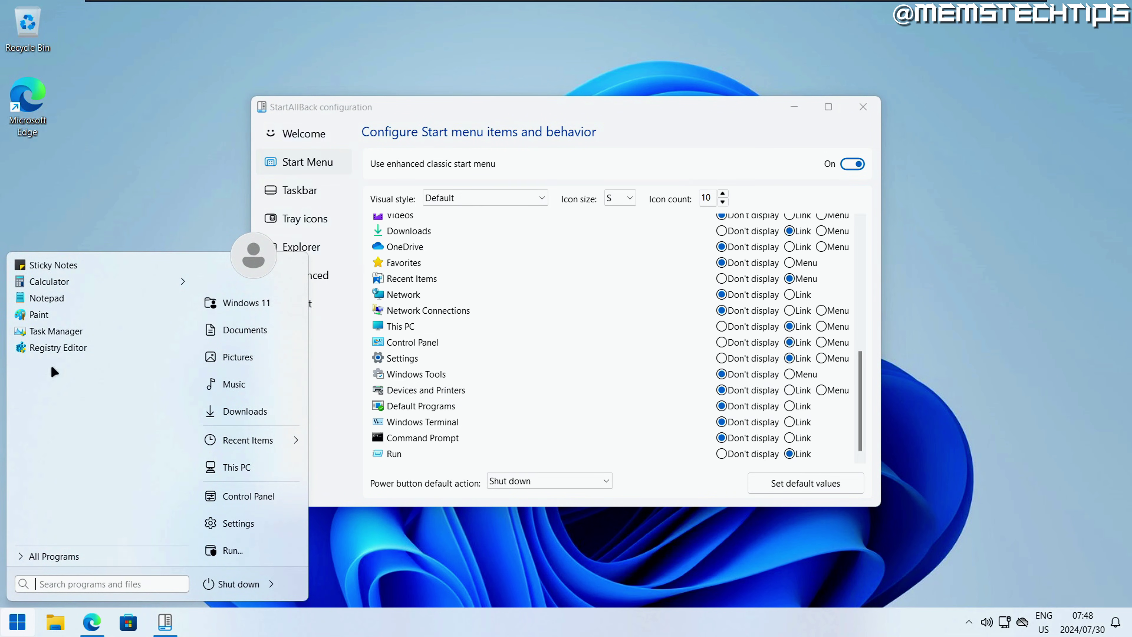
On the Taskbar page, set icon size S and icon margins XS.
left_click(295, 193)
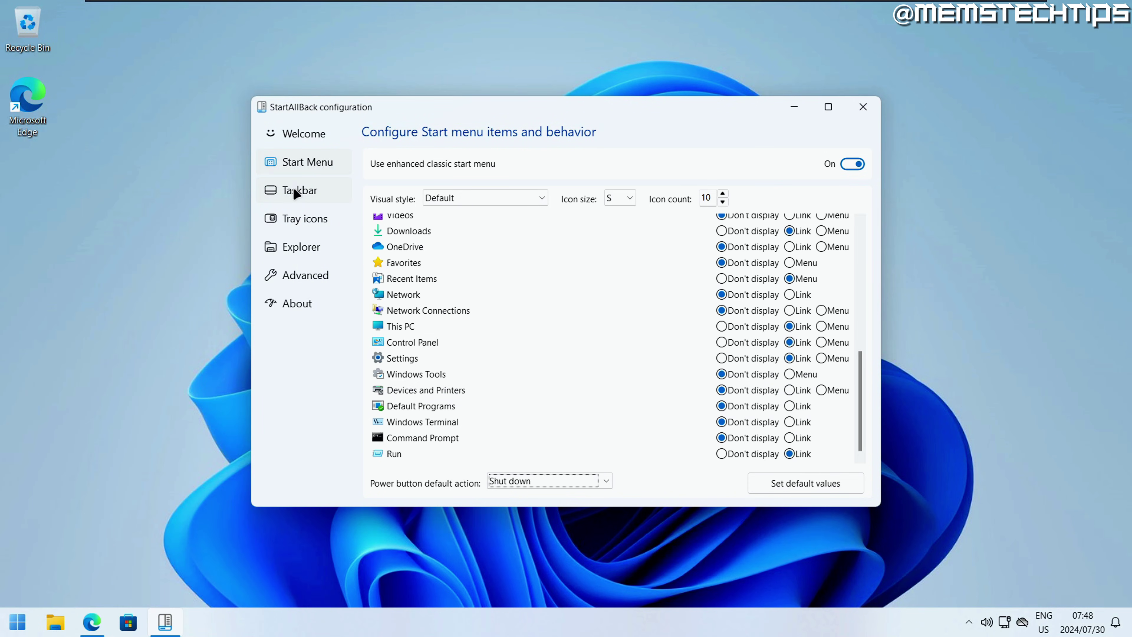
left_click(295, 193)
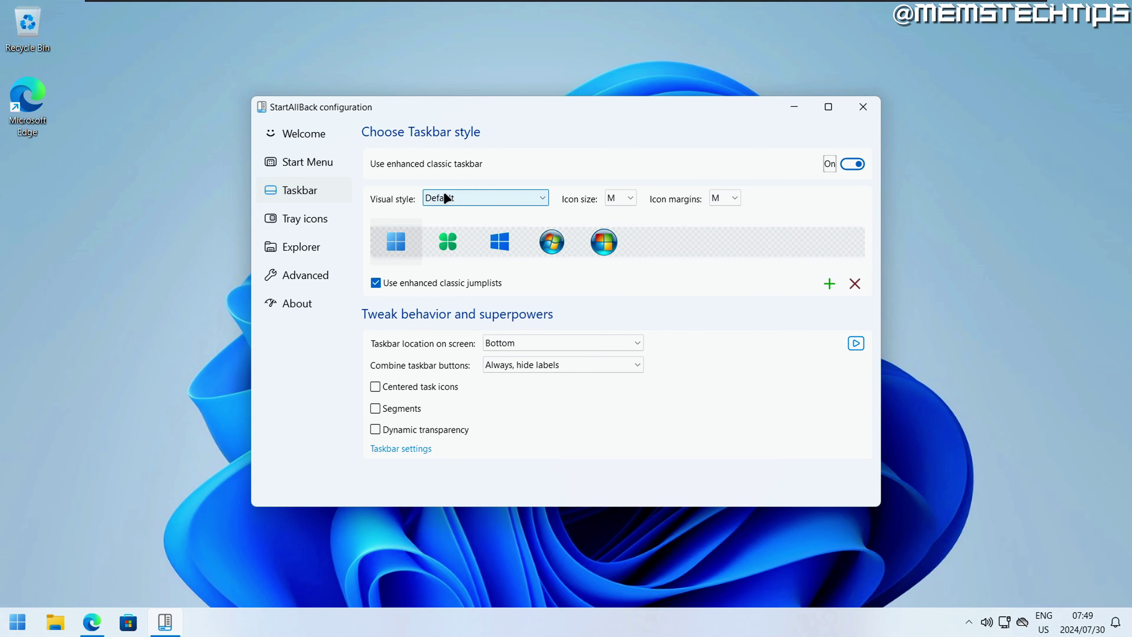
left_click(621, 198)
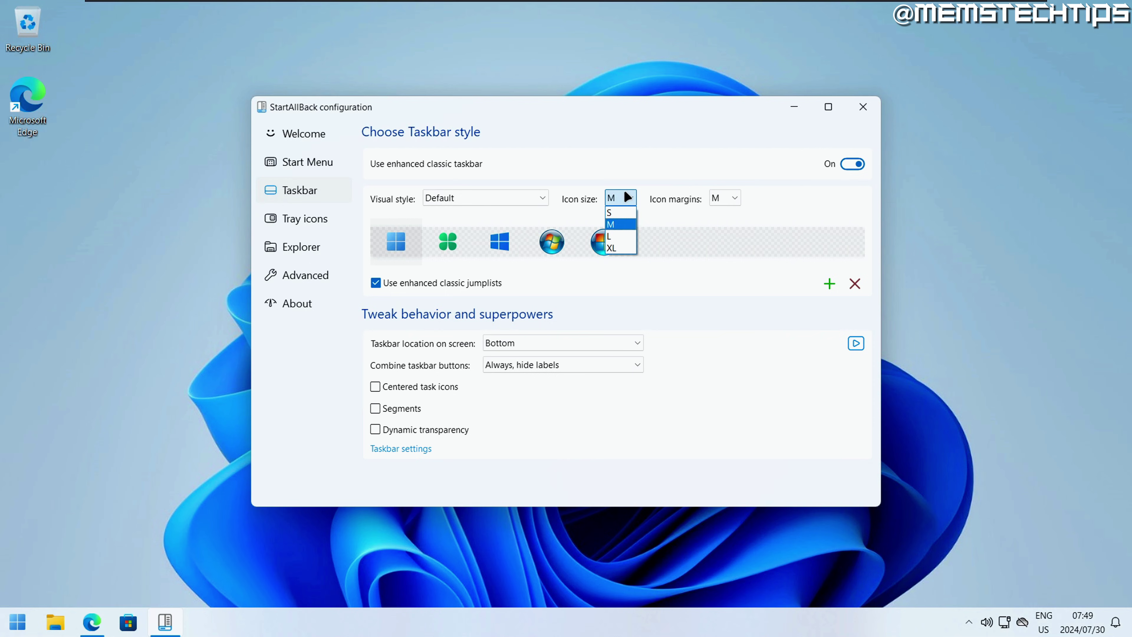
left_click(623, 210)
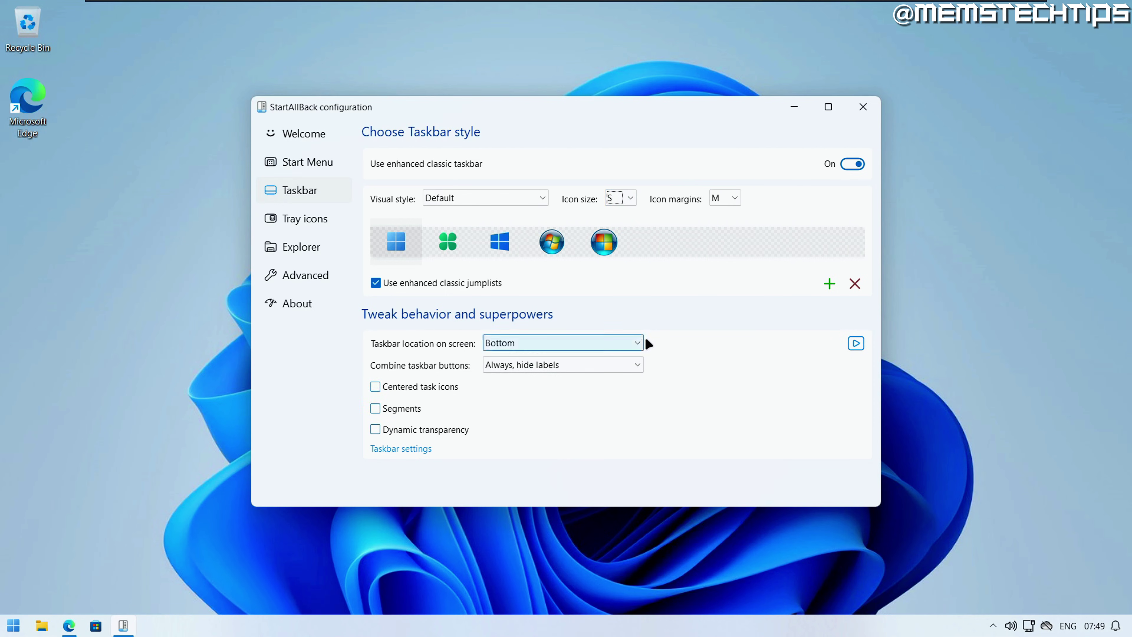
left_click(724, 198)
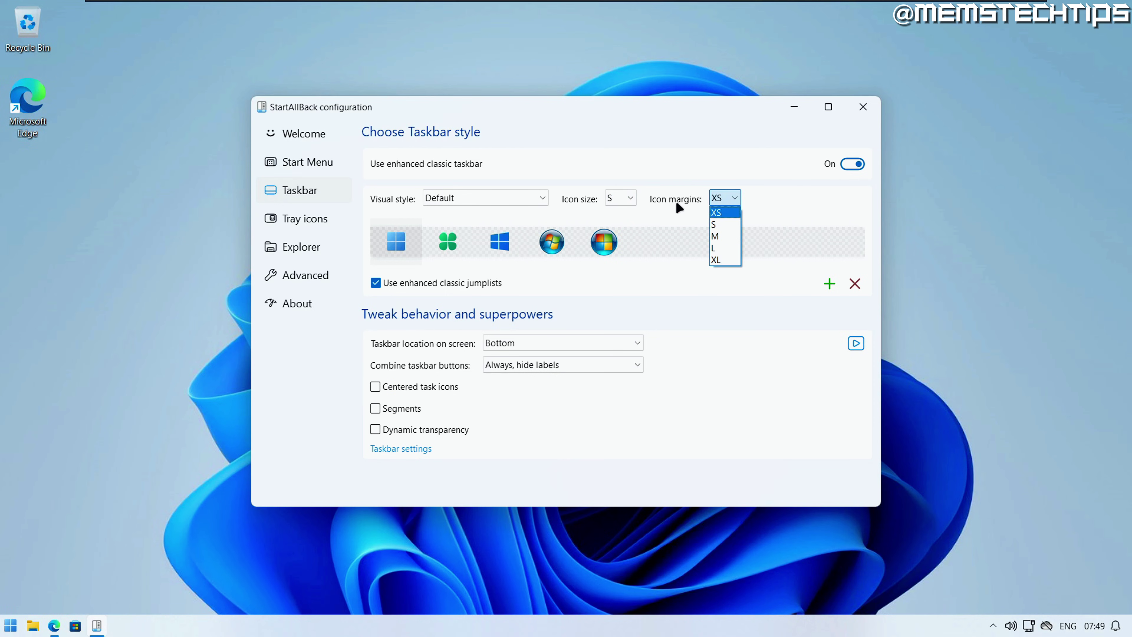
left_click(729, 213)
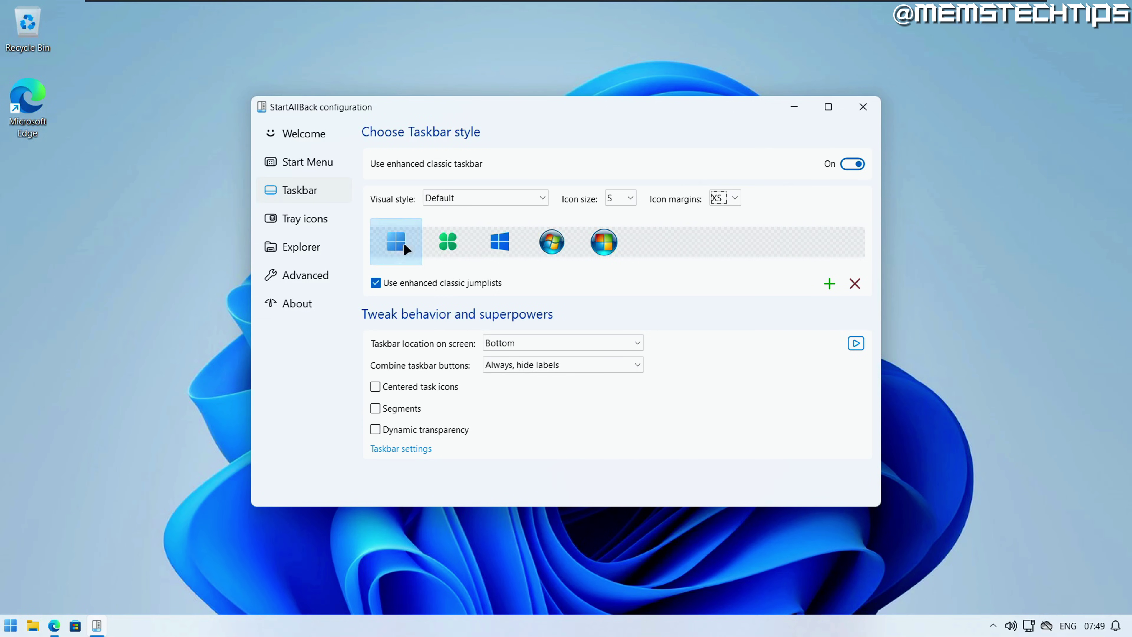
Try the clover, Windows 10 and orb Start buttons, keep Windows 11, and move the taskbar to Top.
left_click(449, 242)
left_click(497, 241)
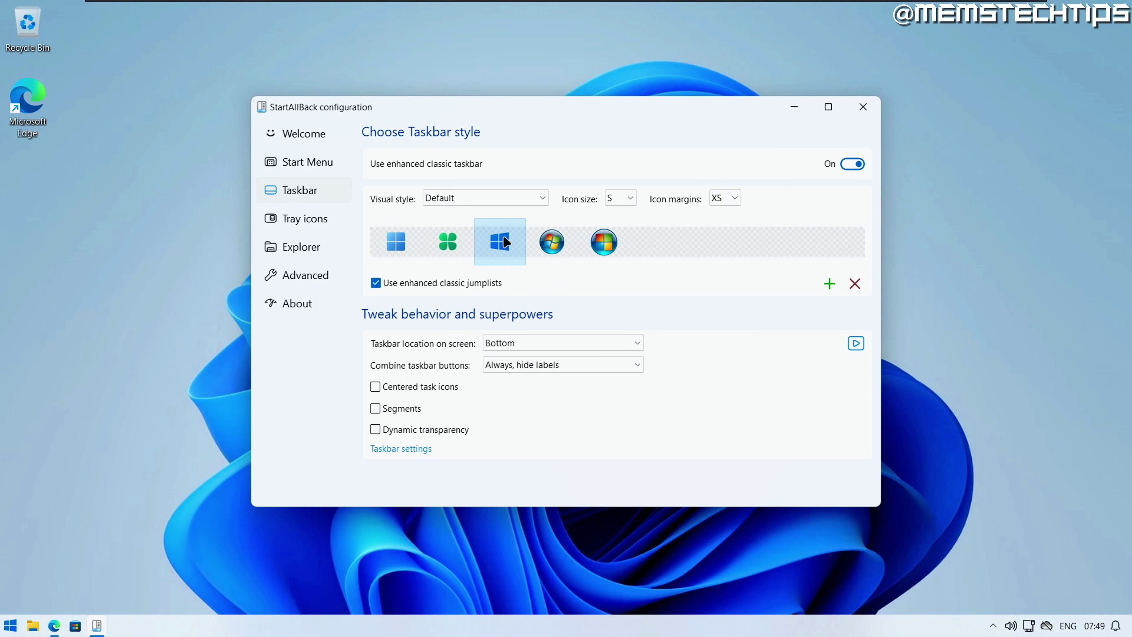
left_click(607, 243)
left_click(395, 245)
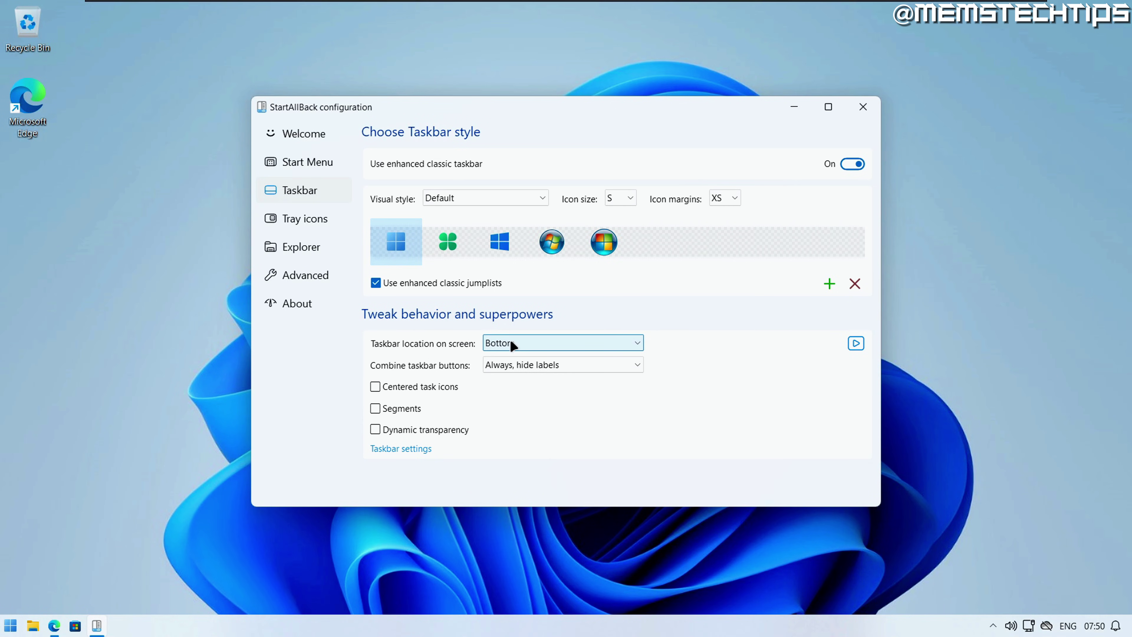
left_click(529, 343)
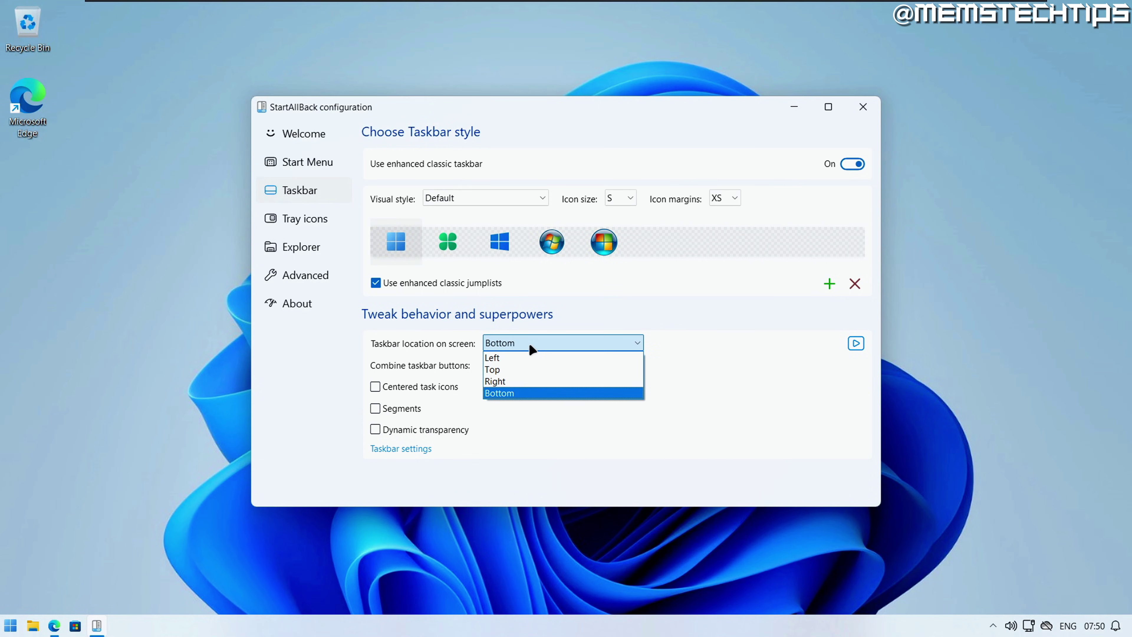
left_click(516, 369)
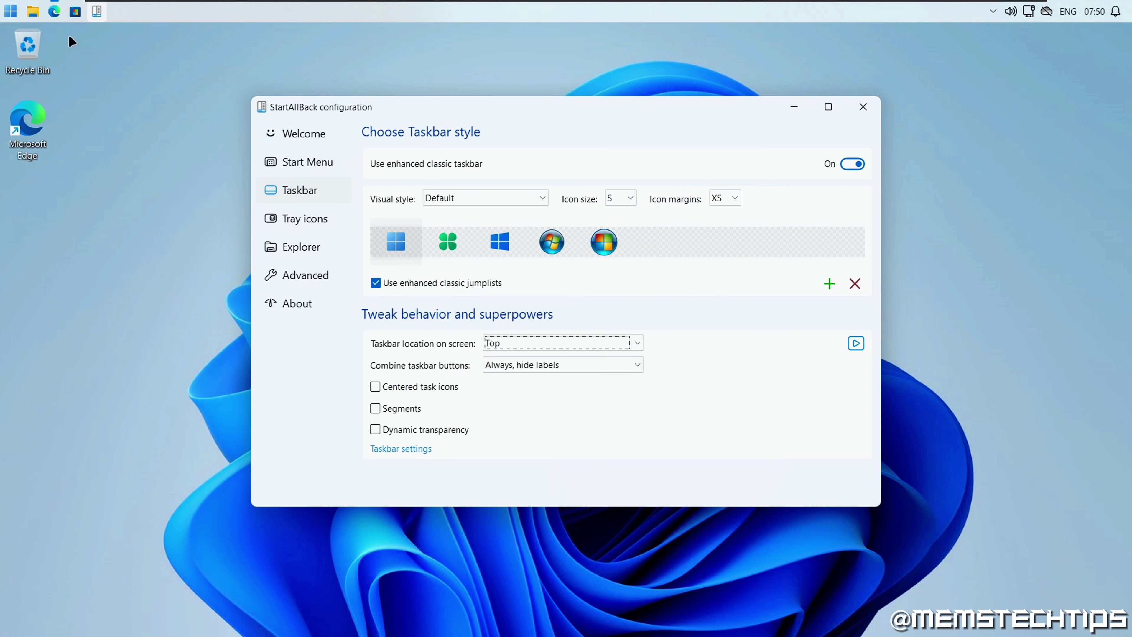
left_click(53, 11)
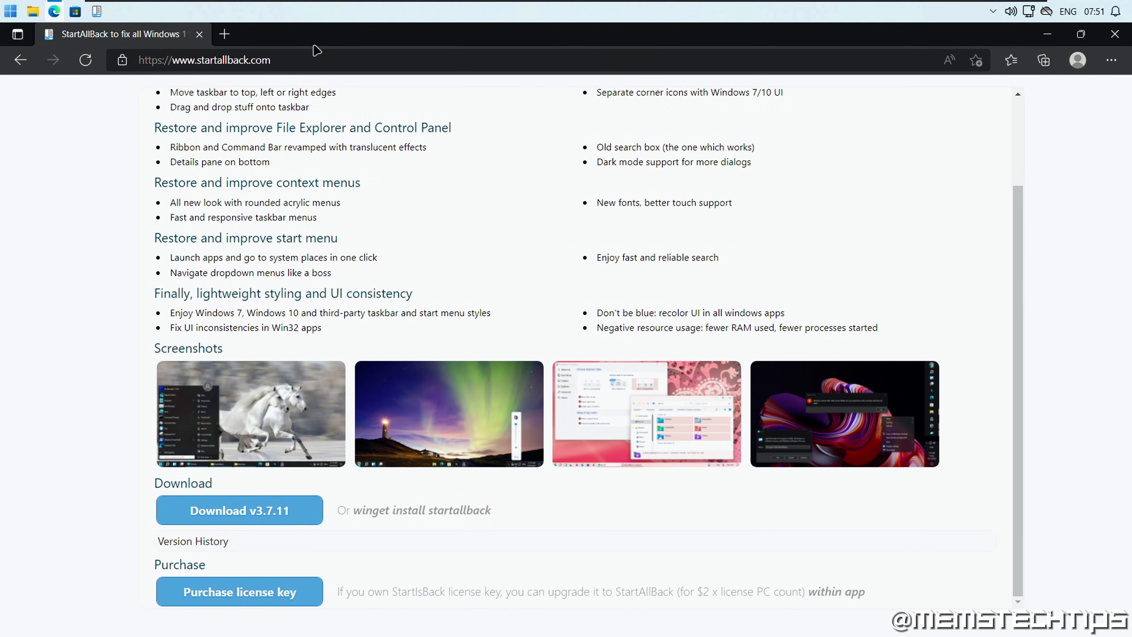
Open two new Edge tabs and close them again.
left_click(224, 34)
left_click(400, 34)
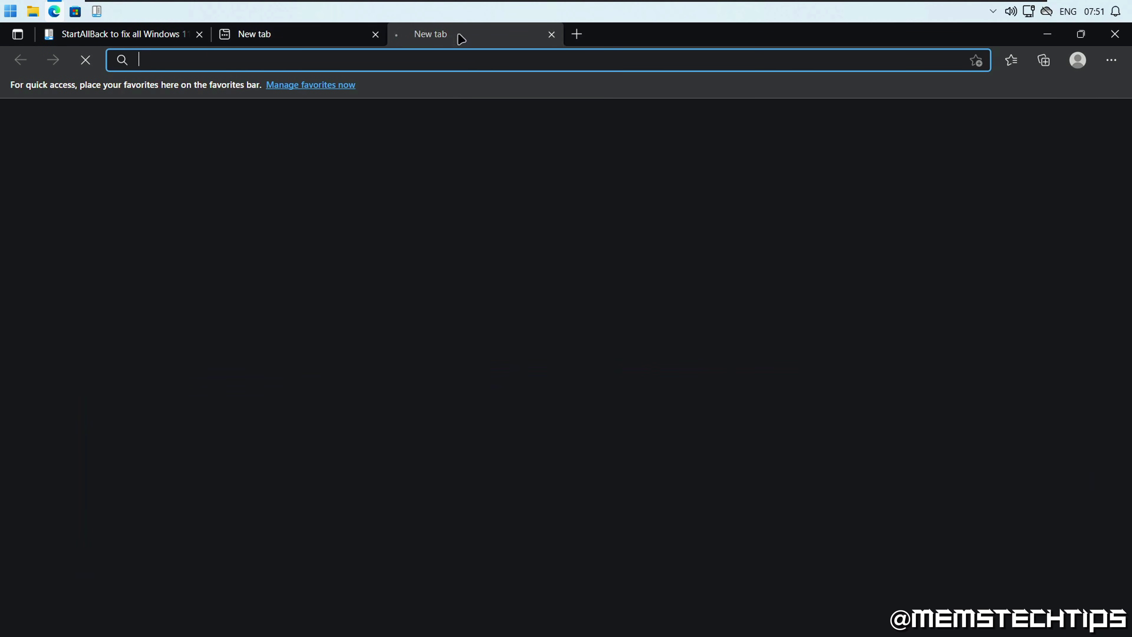
left_click(375, 34)
left_click(375, 34)
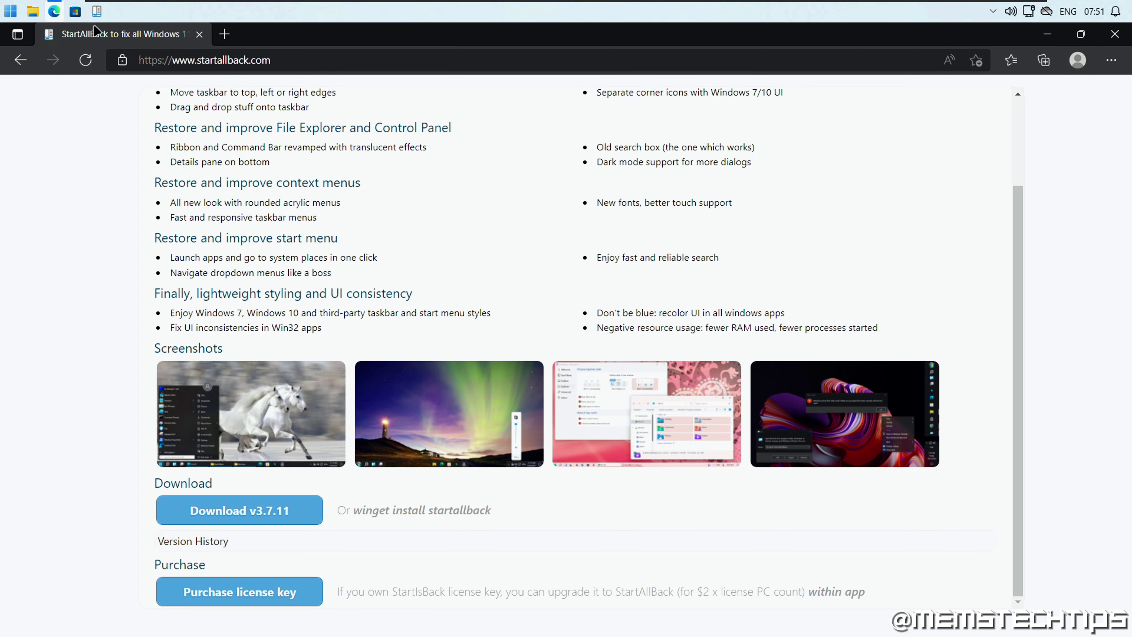
Check the Start menu from the top taskbar, then minimize Edge.
left_click(14, 18)
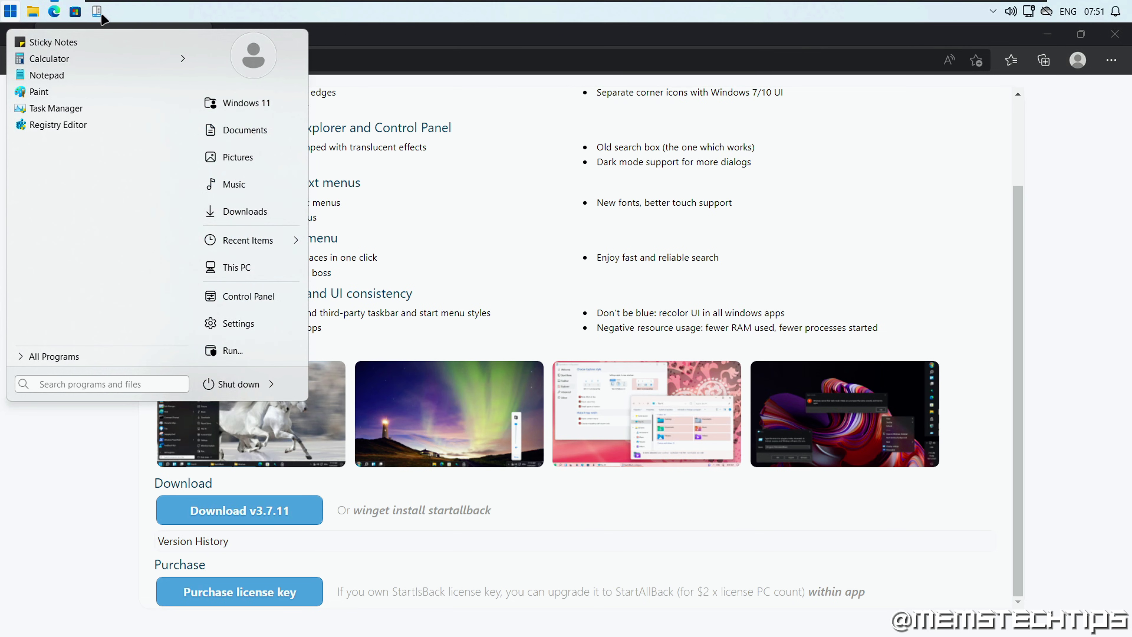
left_click(154, 18)
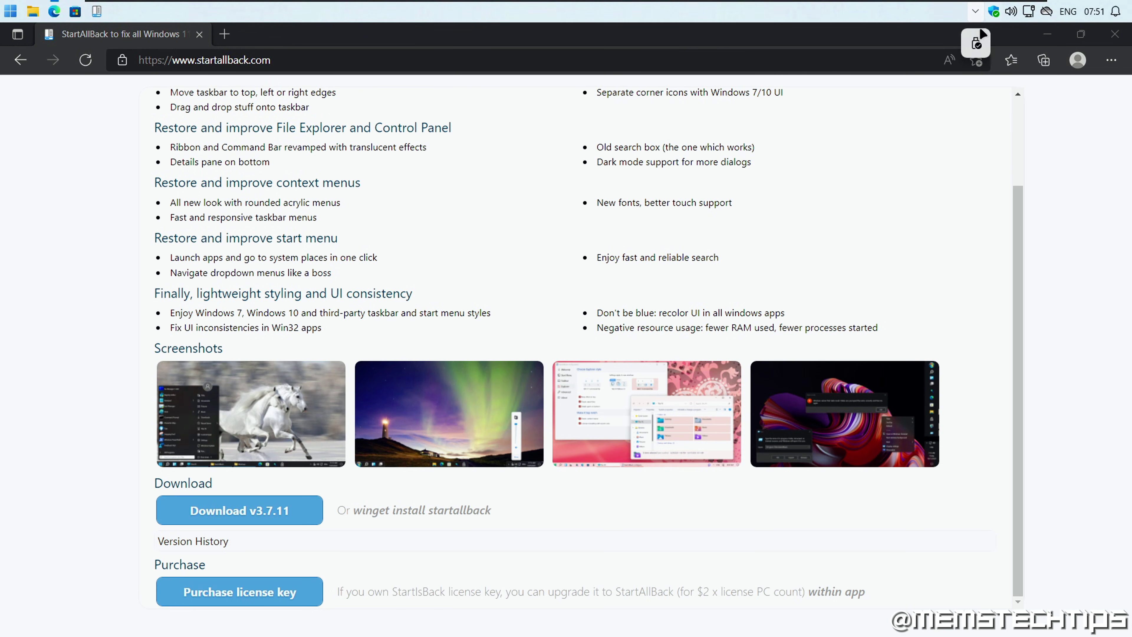
left_click(978, 225)
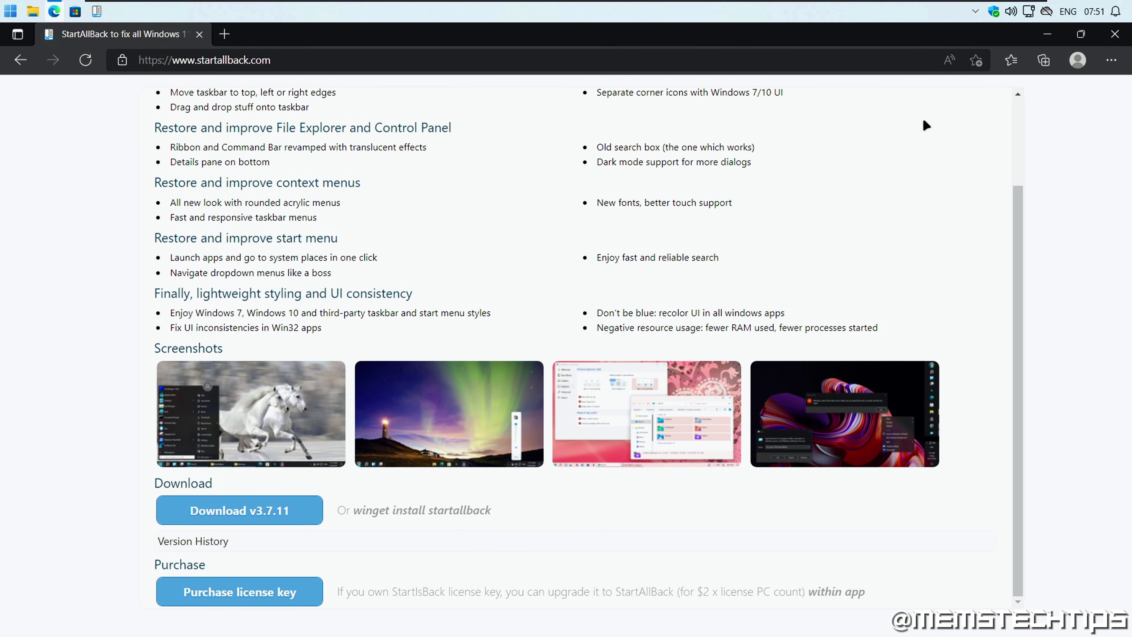
left_click(1048, 34)
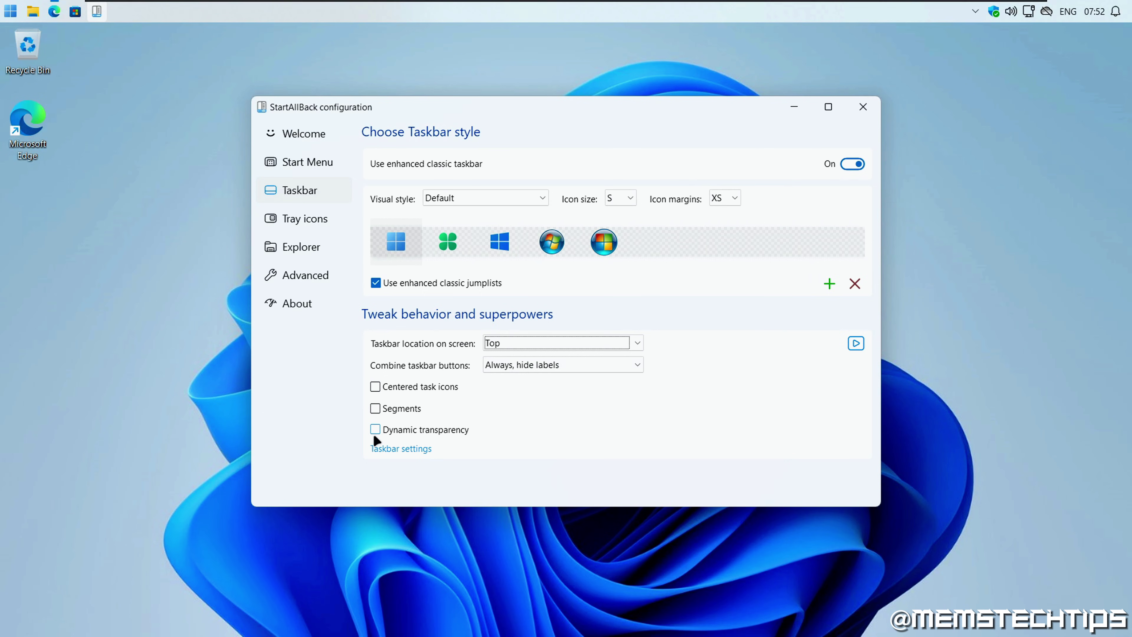
Turn on dynamic transparency for the taskbar and try another Combine buttons option.
left_click(414, 430)
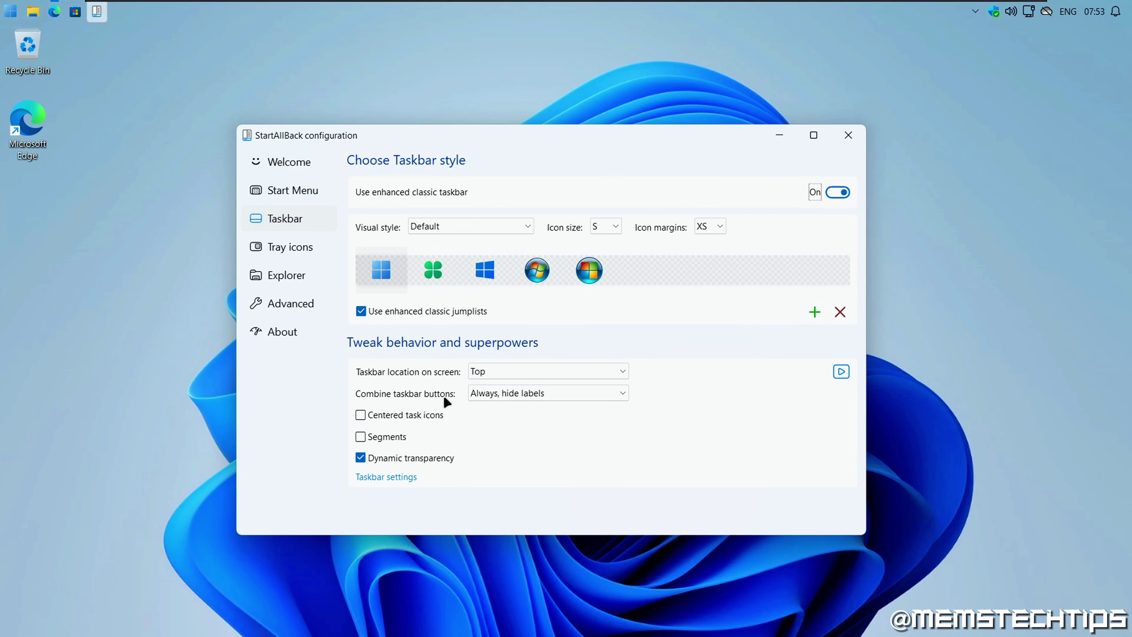
left_click(406, 399)
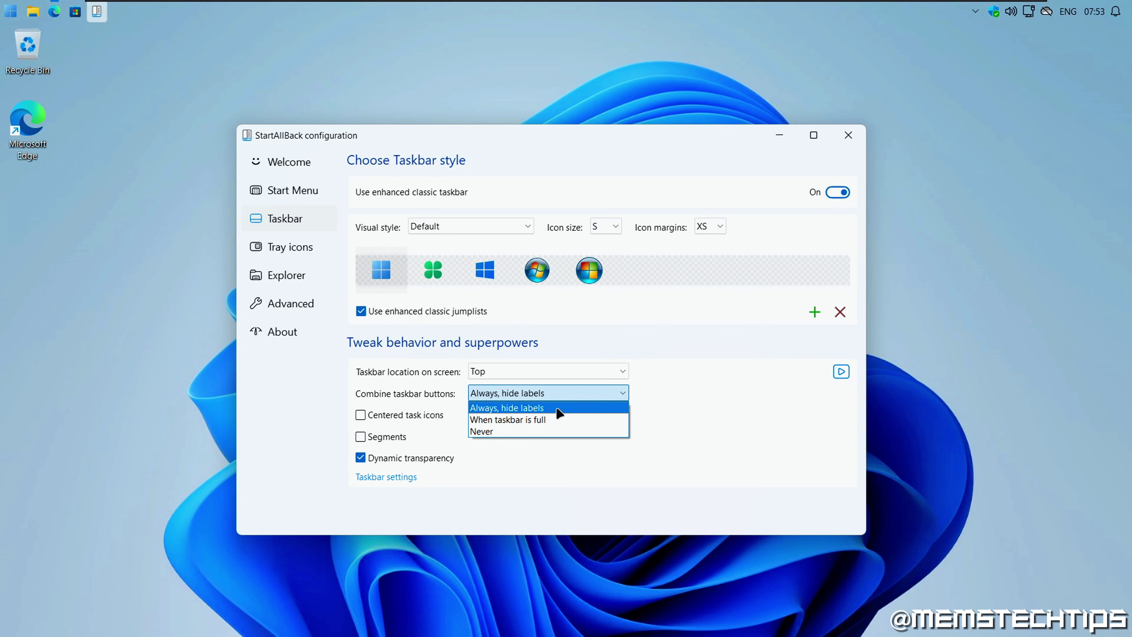
left_click(518, 429)
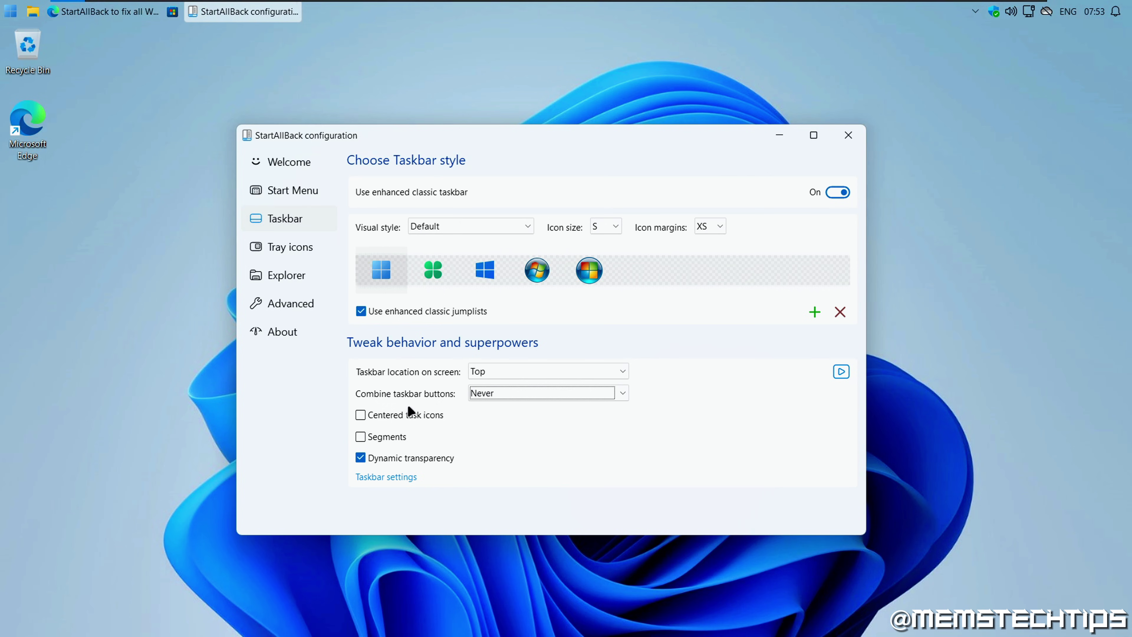
Try Centered task icons and Segments, then uncheck both again.
scroll(472, 392, "up", 2)
left_click(390, 414)
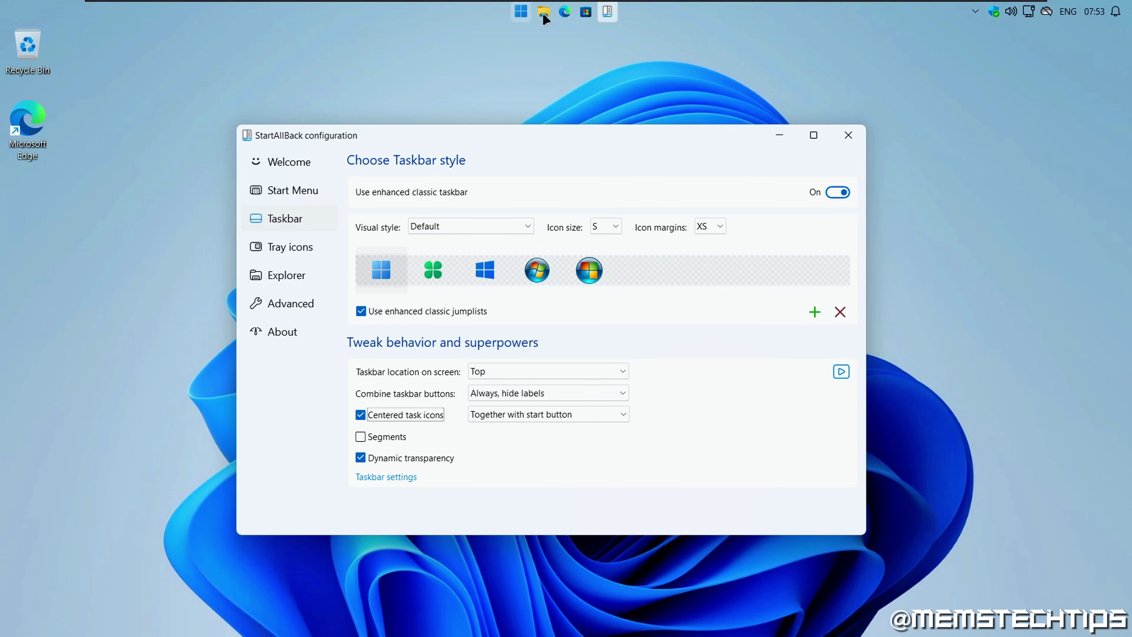
left_click(393, 415)
left_click(386, 437)
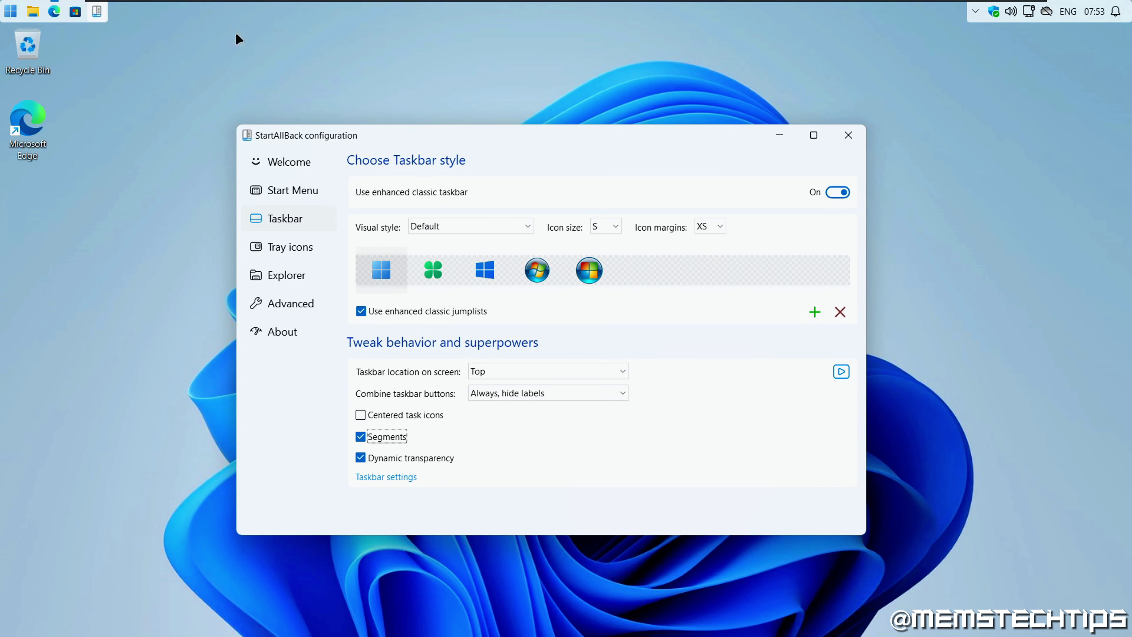
left_click(390, 439)
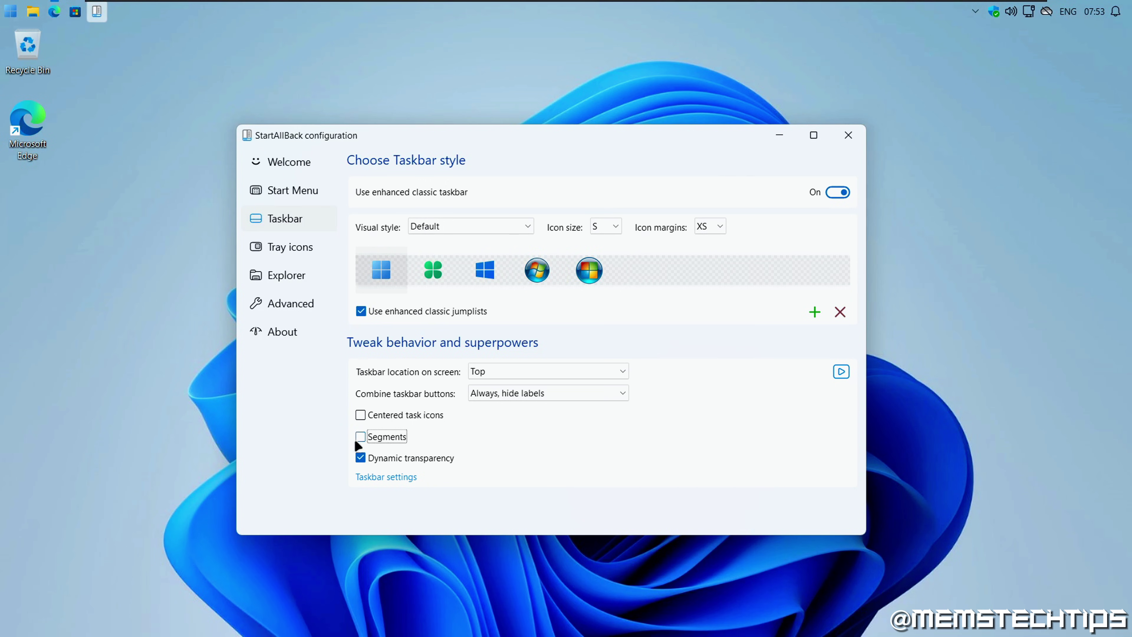
On the Tray icons page, switch corner icons to Windows 10 flyouts and preview volume and network.
left_click(289, 251)
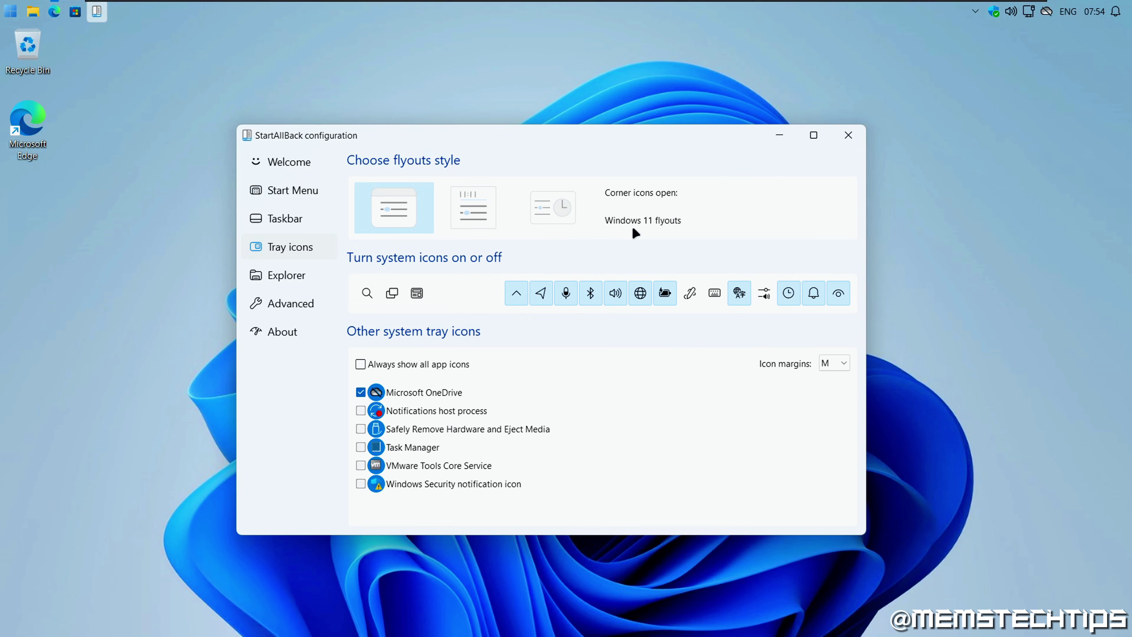
left_click(466, 206)
left_click(549, 206)
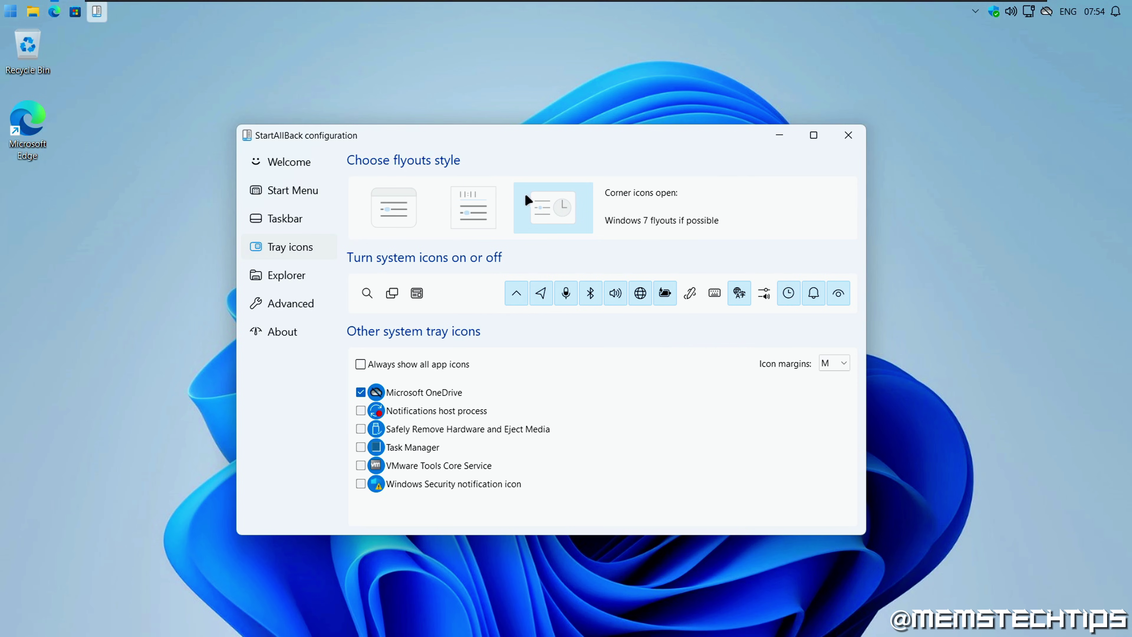
left_click(469, 208)
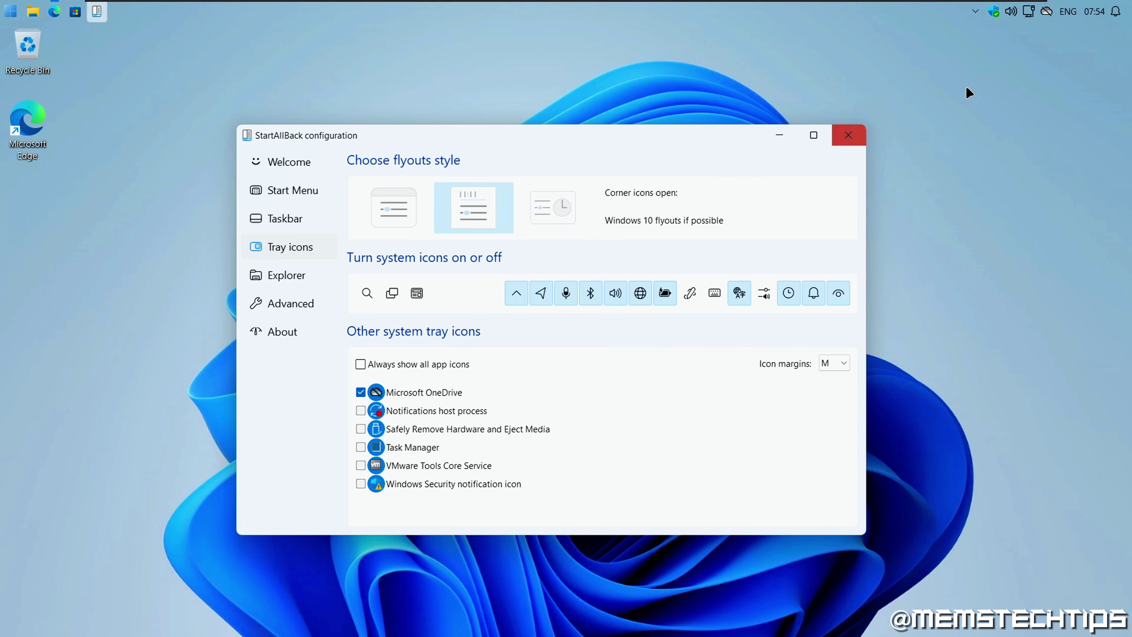
left_click(1011, 11)
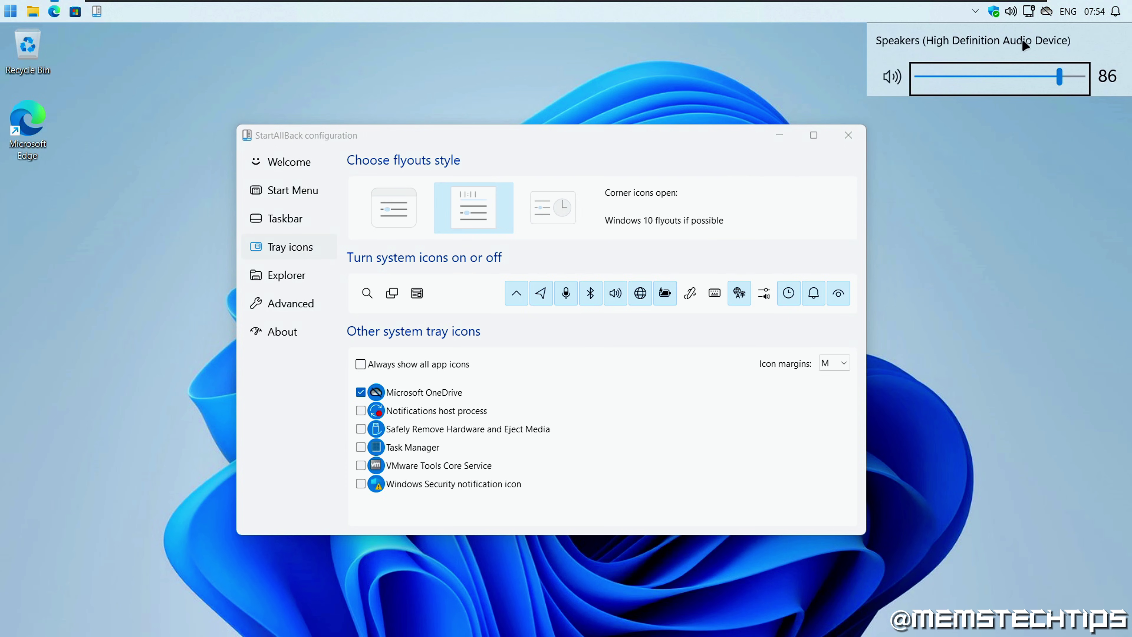
left_click(1028, 11)
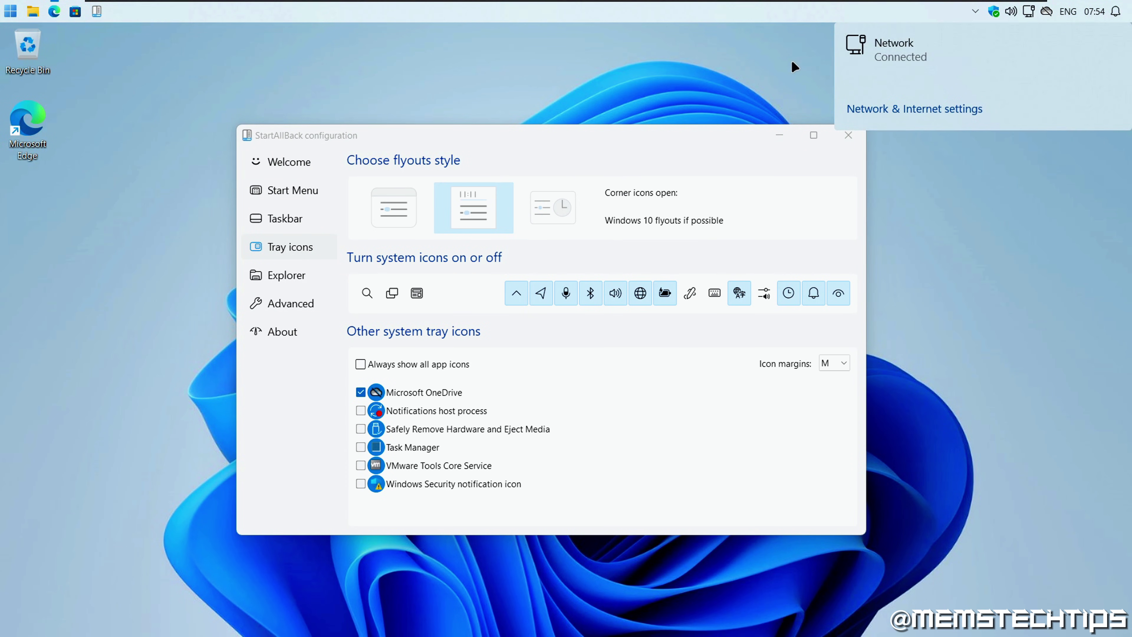
left_click(777, 62)
Try Windows 7 flyouts on quick settings, clock and volume, then return to Windows 10 flyouts.
left_click(558, 206)
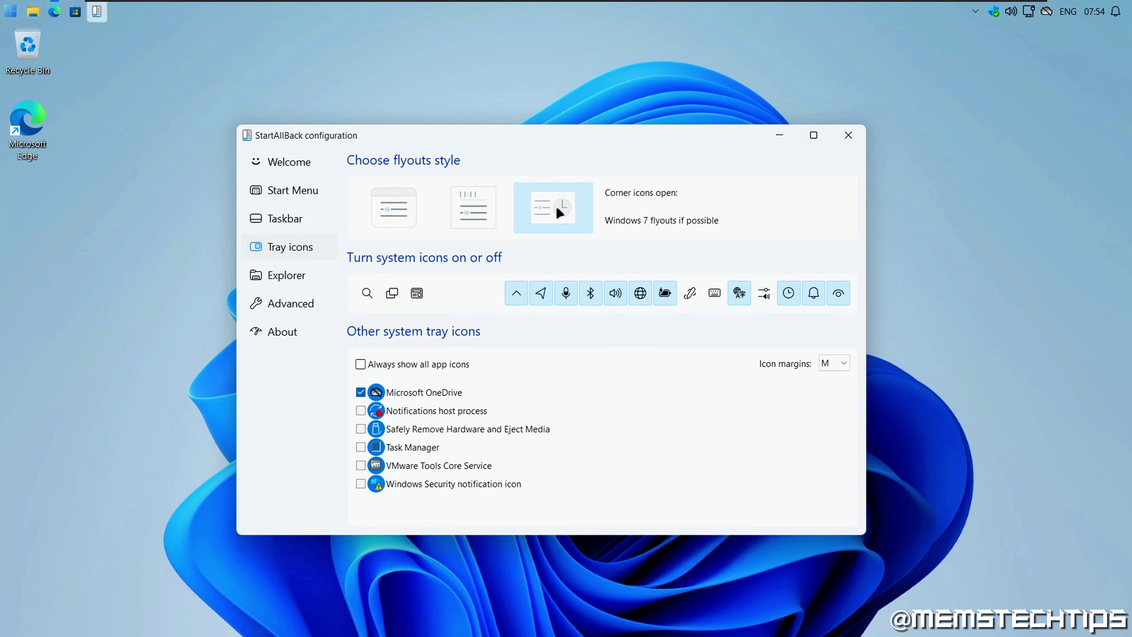
left_click(1029, 11)
left_click(1095, 12)
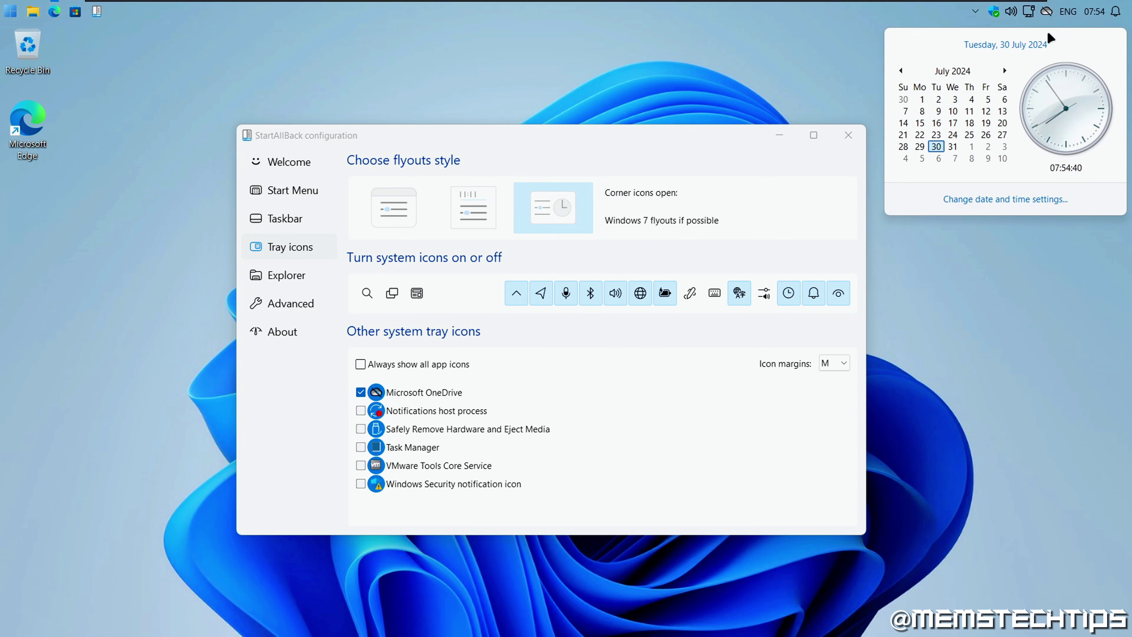
left_click(1010, 11)
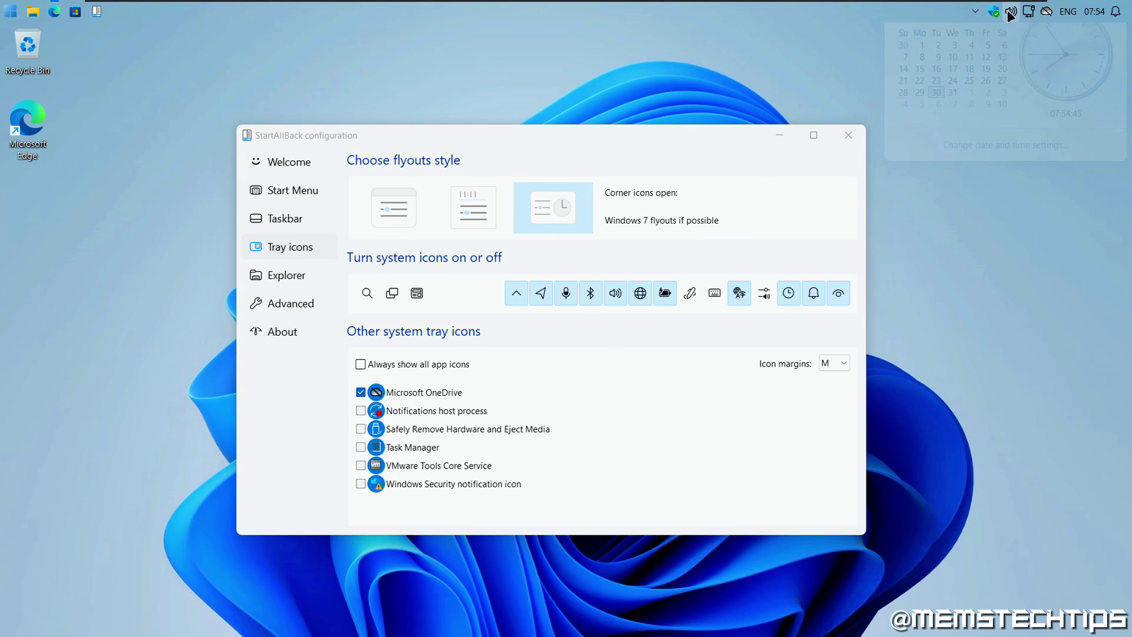
left_click(475, 212)
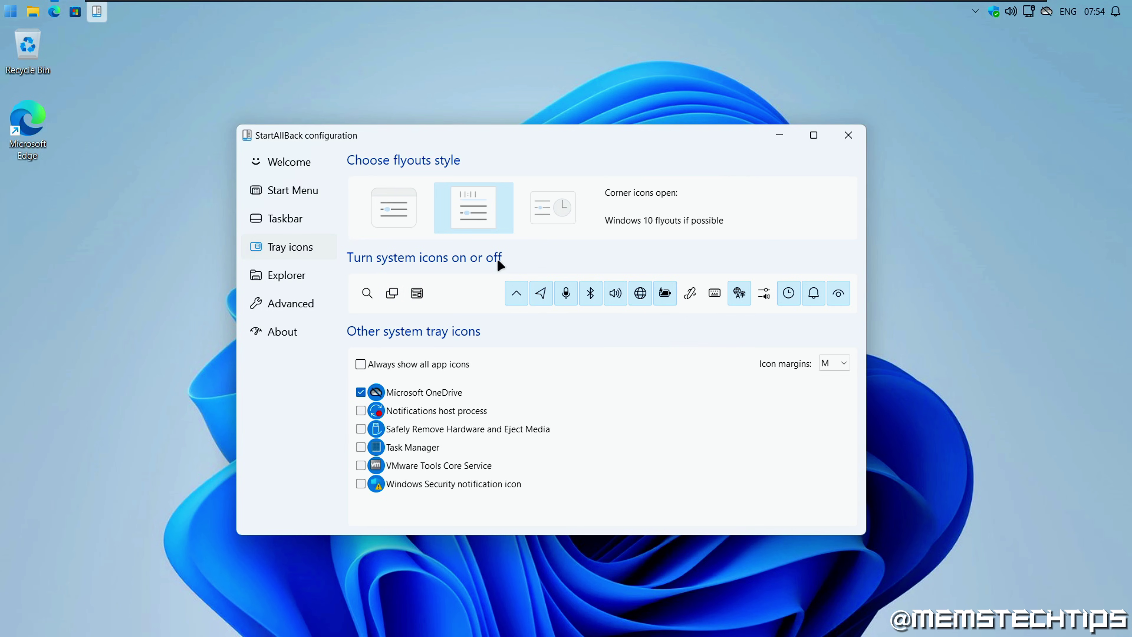
Add Search to the taskbar to try it, then hide it again.
left_click(368, 293)
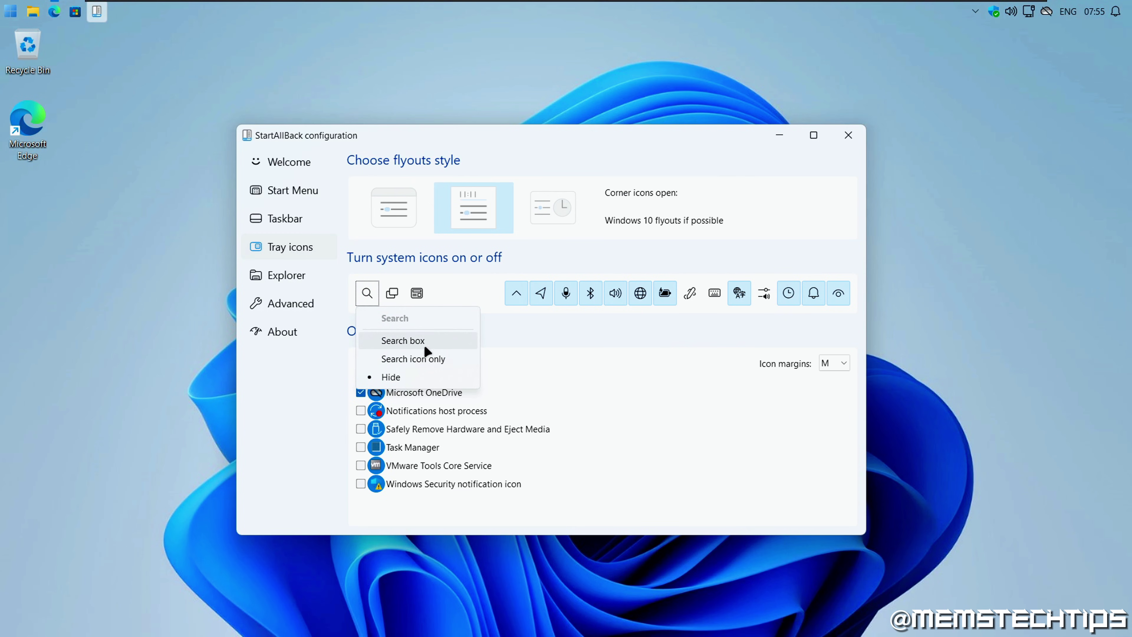
left_click(416, 340)
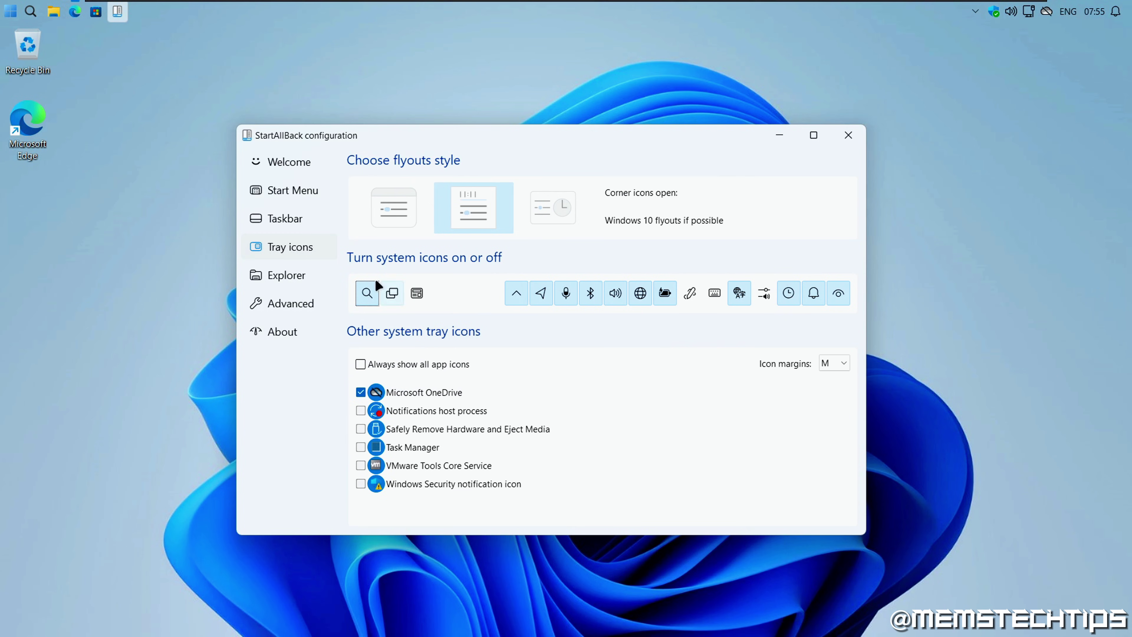
left_click(35, 11)
left_click(35, 11)
left_click(366, 293)
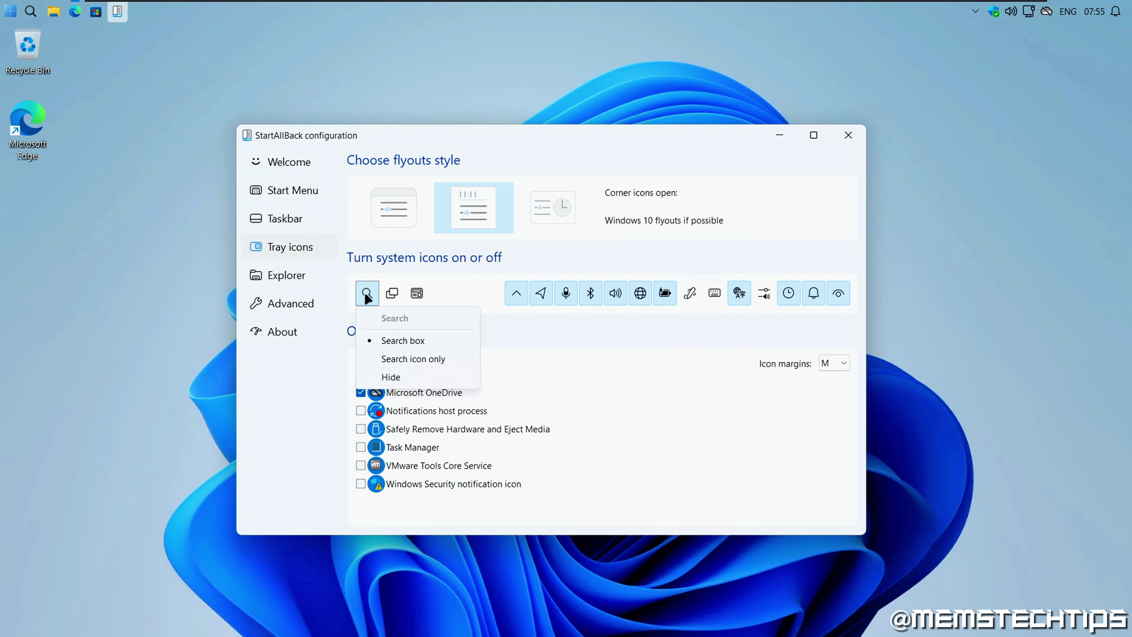
left_click(401, 375)
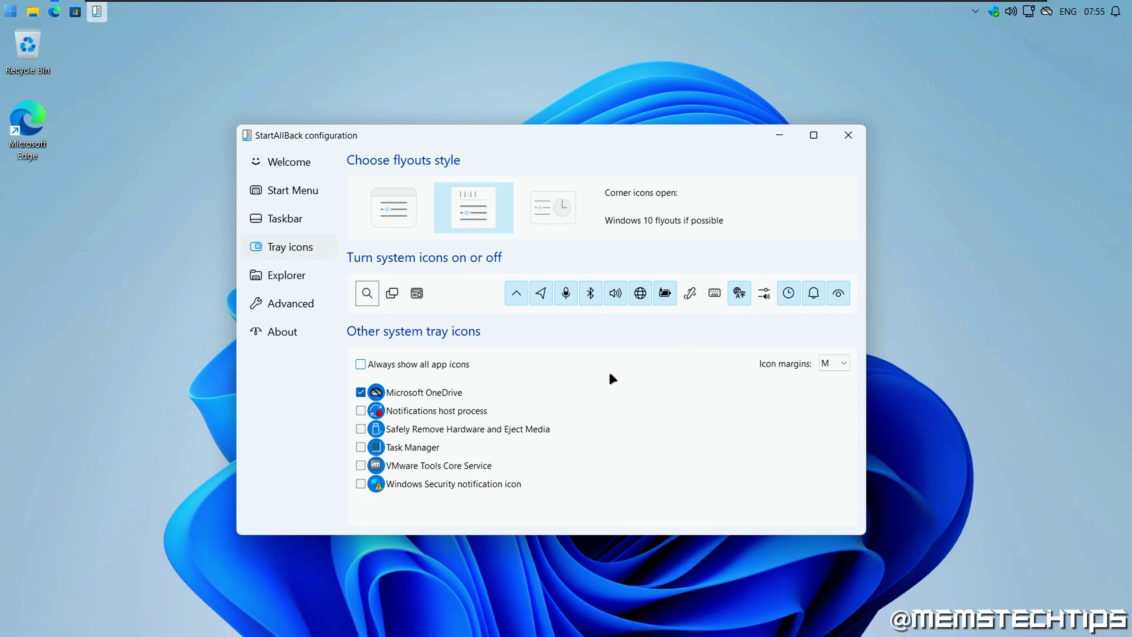
key("space")
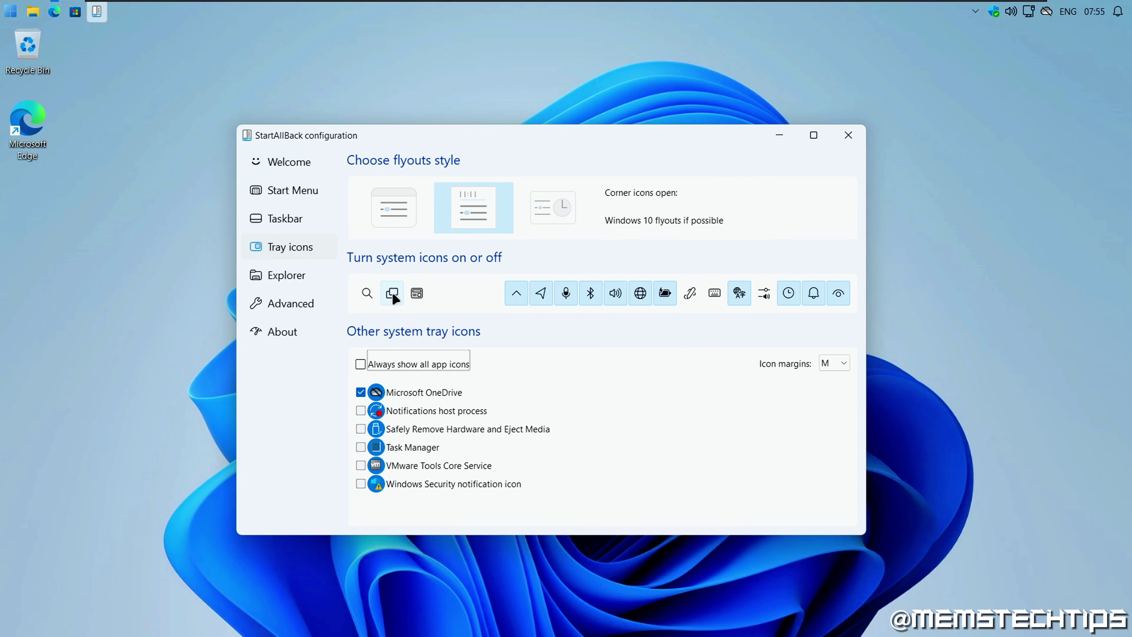
Show and then remove Task view from the taskbar, leaving Widgets off.
left_click(393, 295)
left_click(411, 342)
left_click(390, 297)
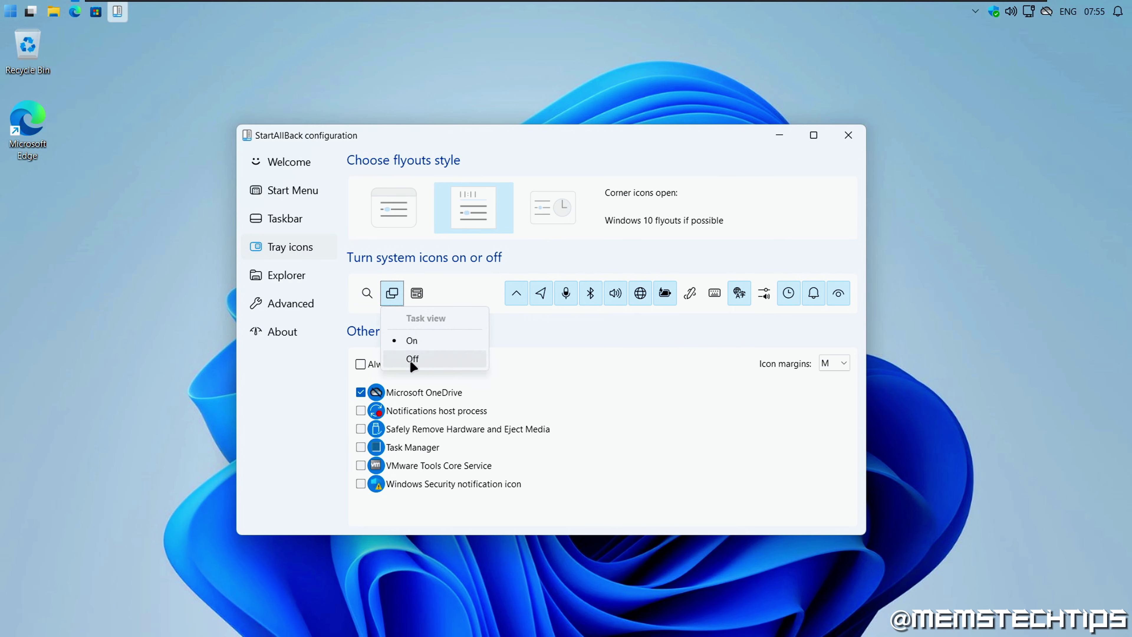
left_click(411, 361)
left_click(418, 294)
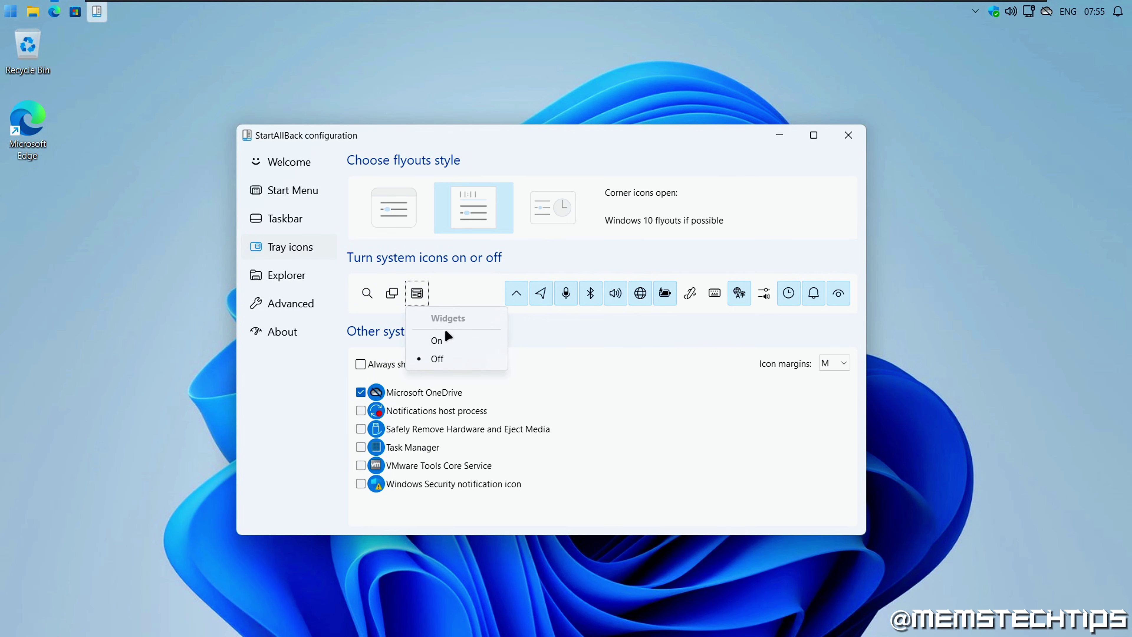
left_click(381, 308)
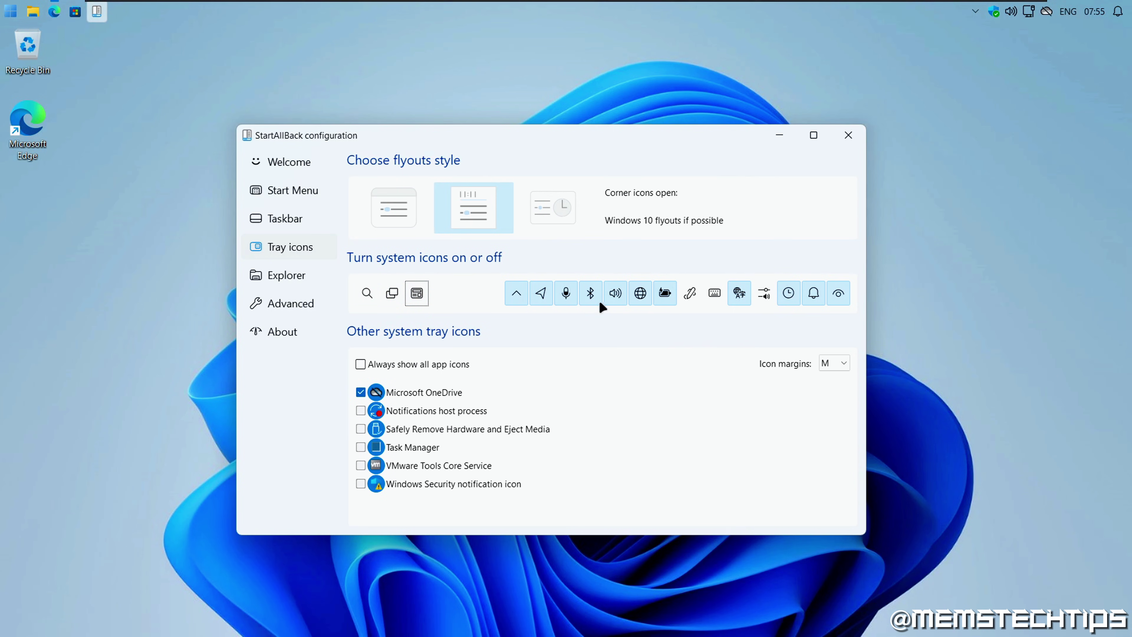
Remove the language indicator and the Action Center from the tray.
left_click(738, 295)
left_click(766, 358)
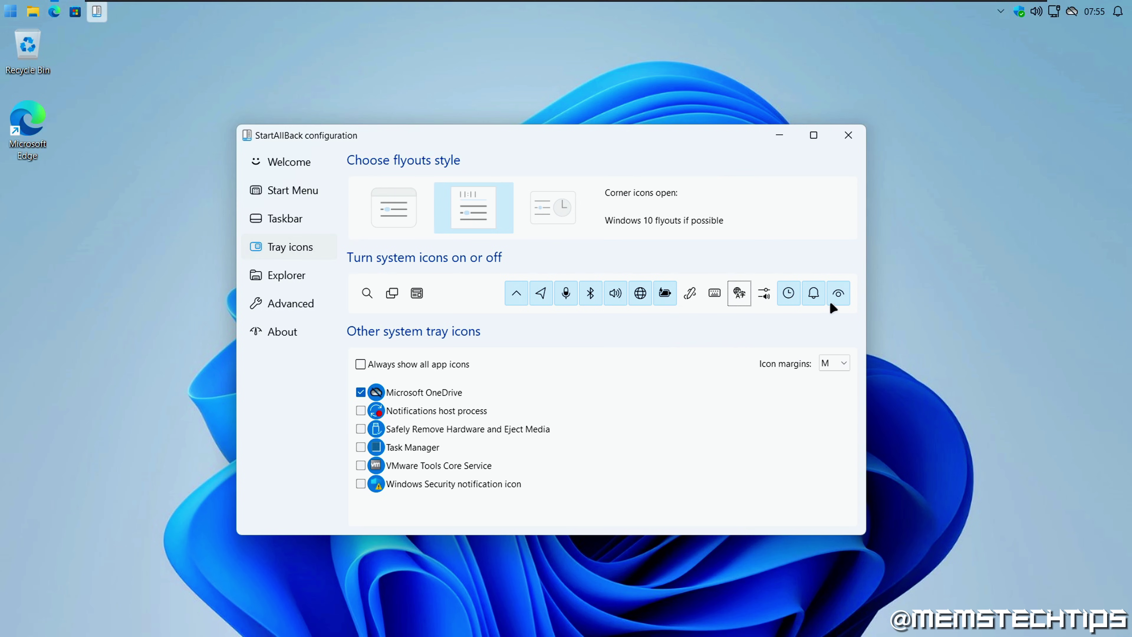
left_click(813, 293)
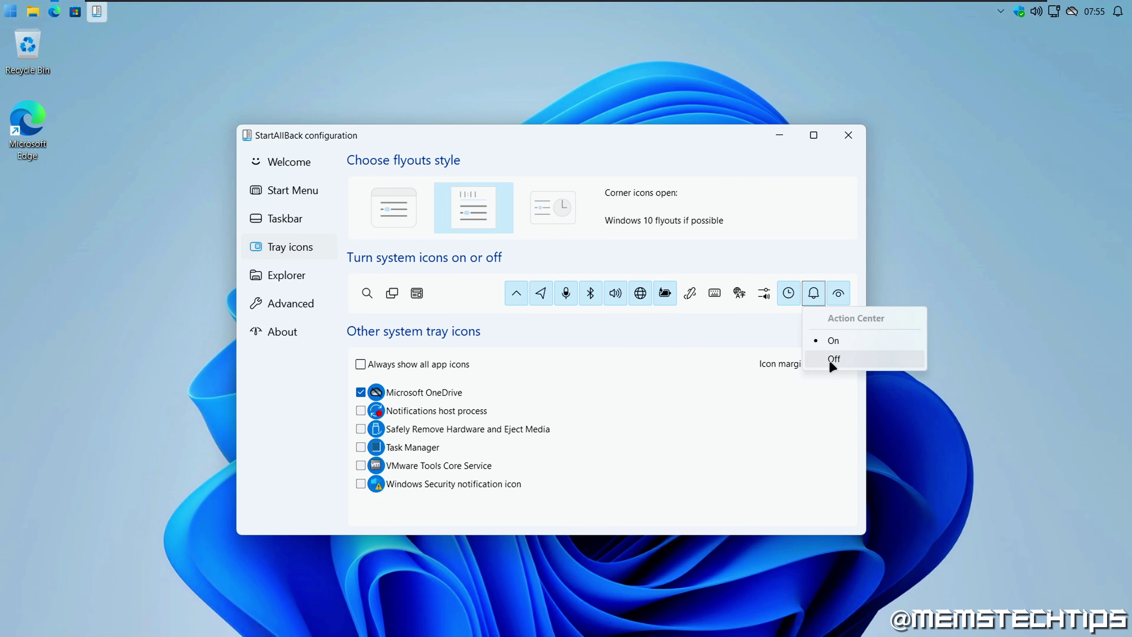
left_click(839, 357)
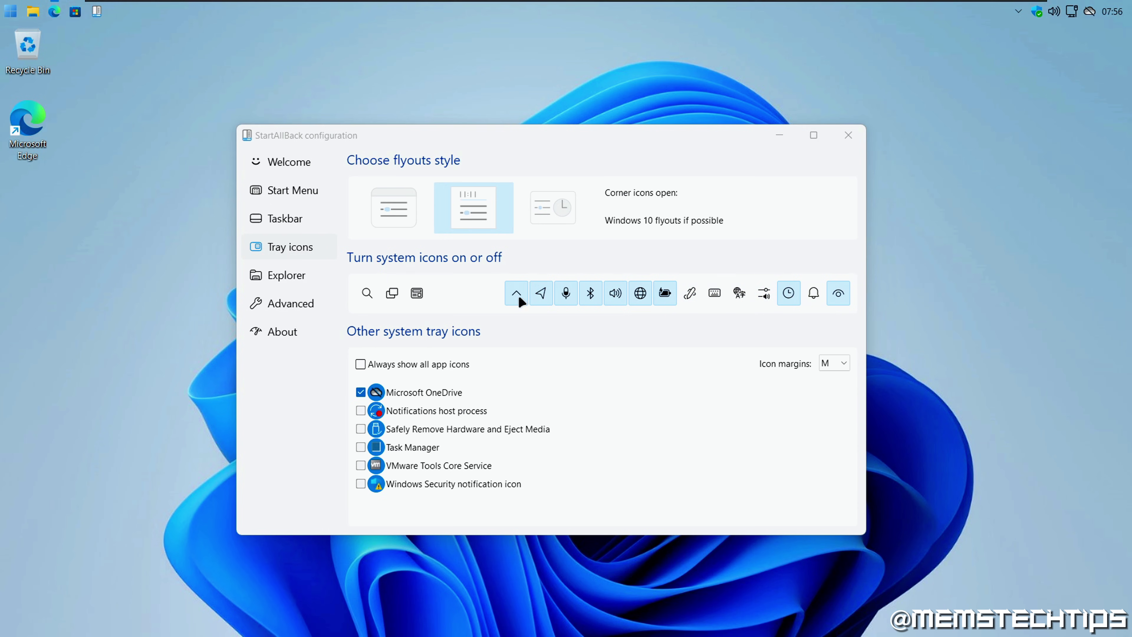
Restore the hidden-icons overflow, turn the chevron on, and tick 'Always show all app icons'.
left_click(1018, 12)
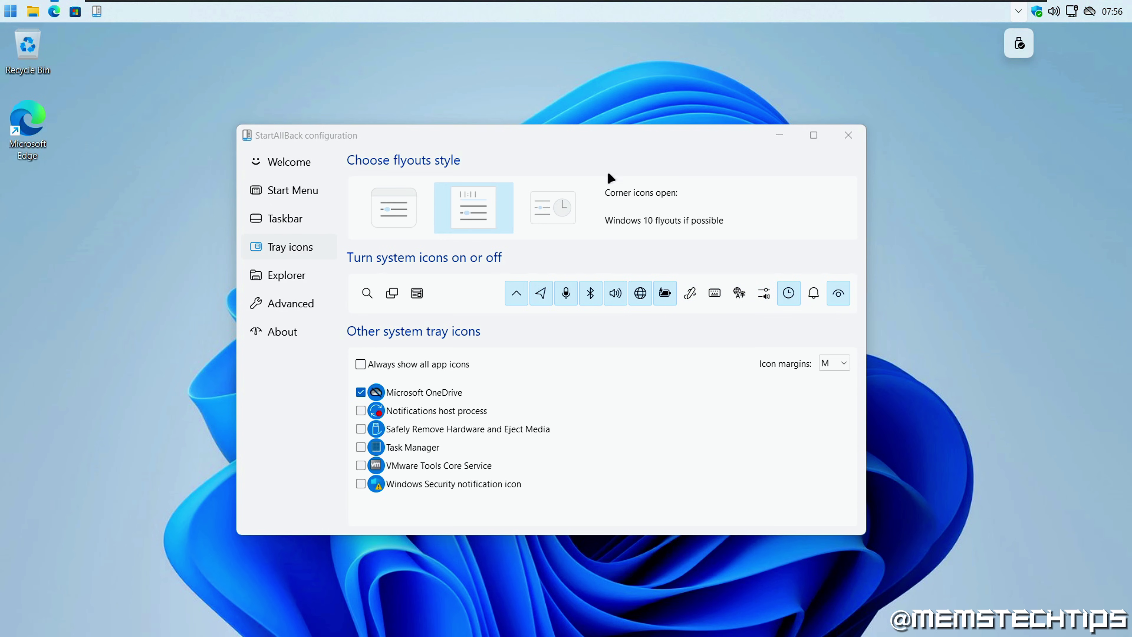
left_click(521, 300)
left_click(527, 354)
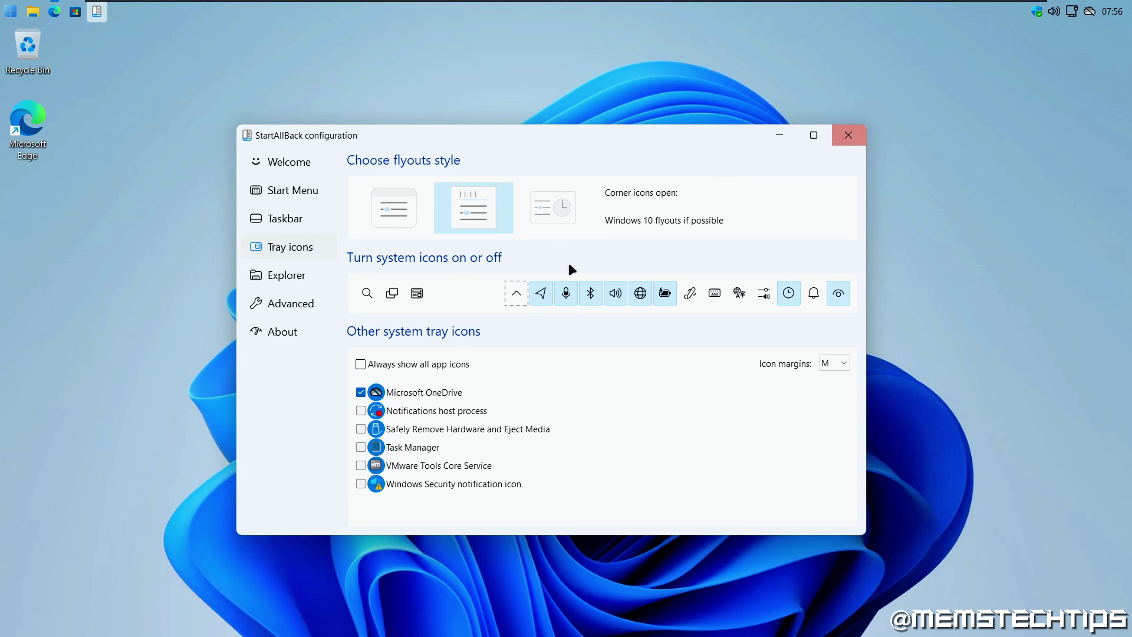
left_click(518, 295)
left_click(578, 342)
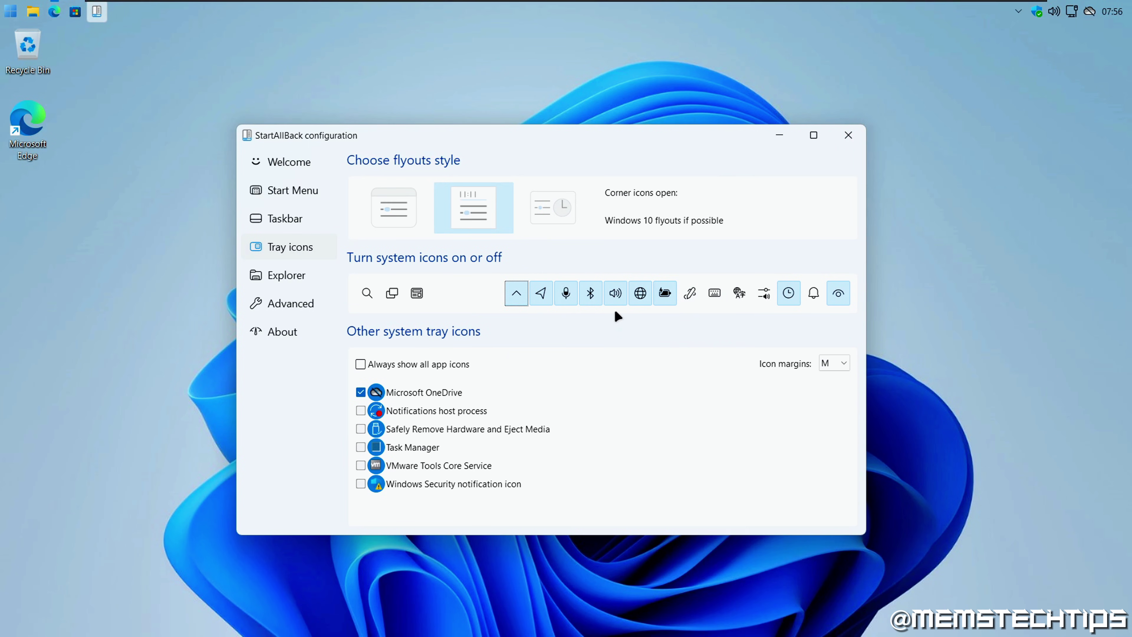
left_click(416, 362)
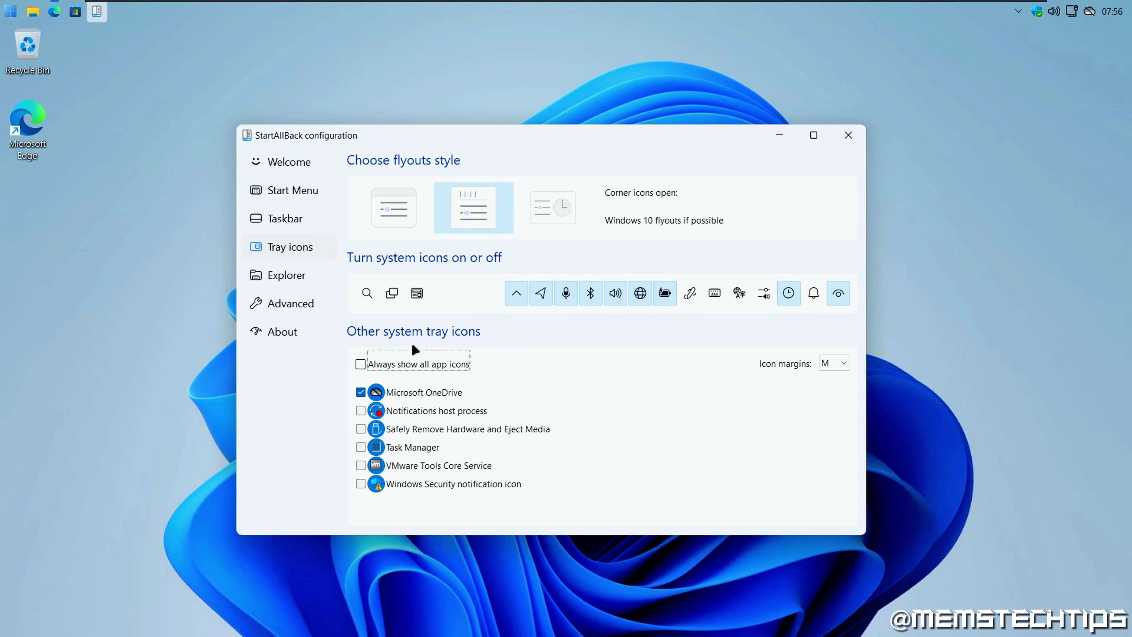
left_click(360, 362)
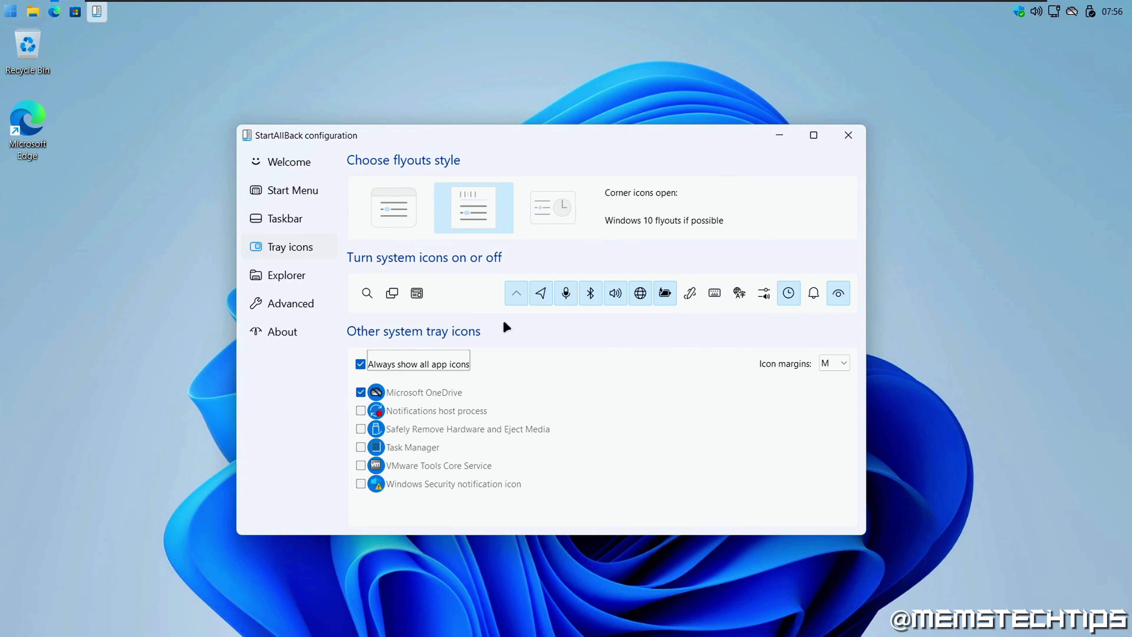
On the Explorer page, preview a File Explorer window in the Win10 Ribbon UI style.
left_click(296, 277)
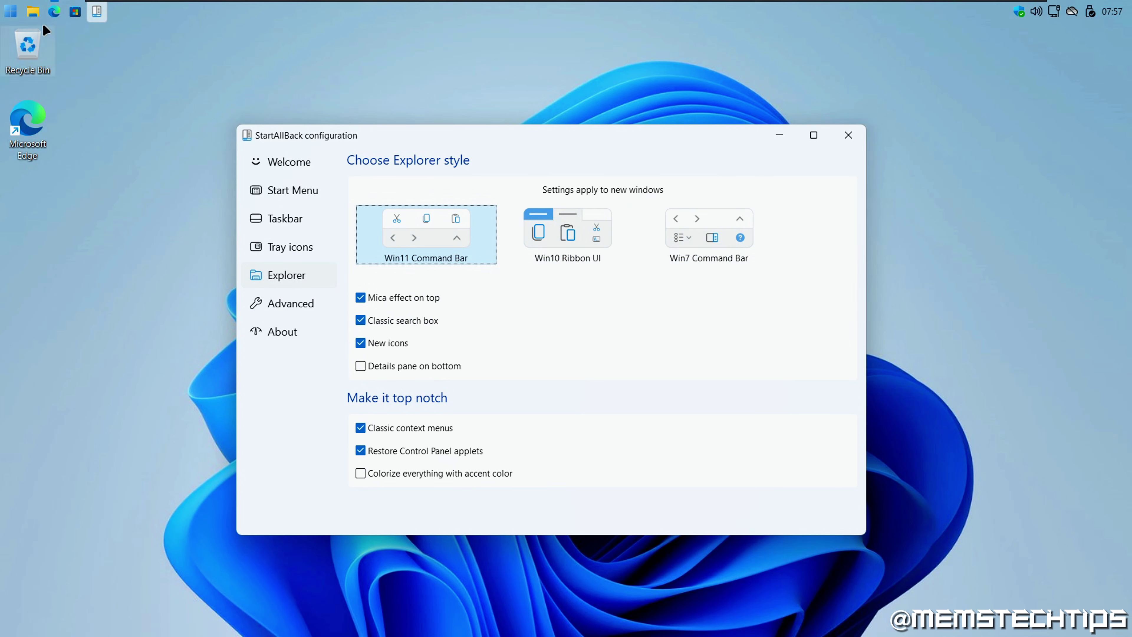
left_click(32, 11)
left_click_drag(438, 141, 490, 359)
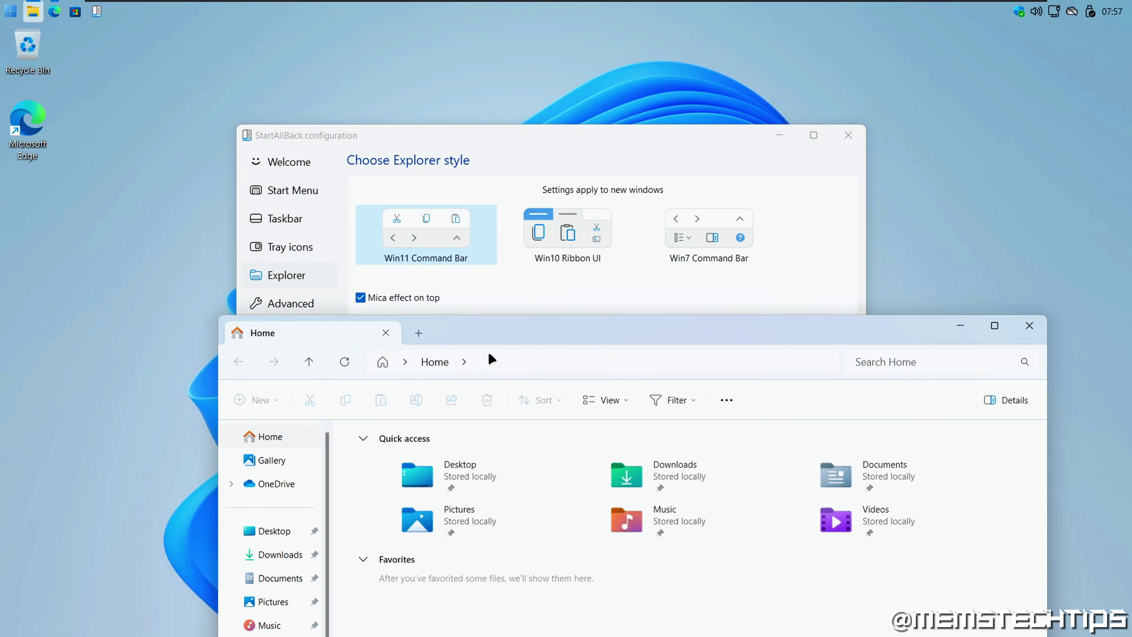
left_click(571, 235)
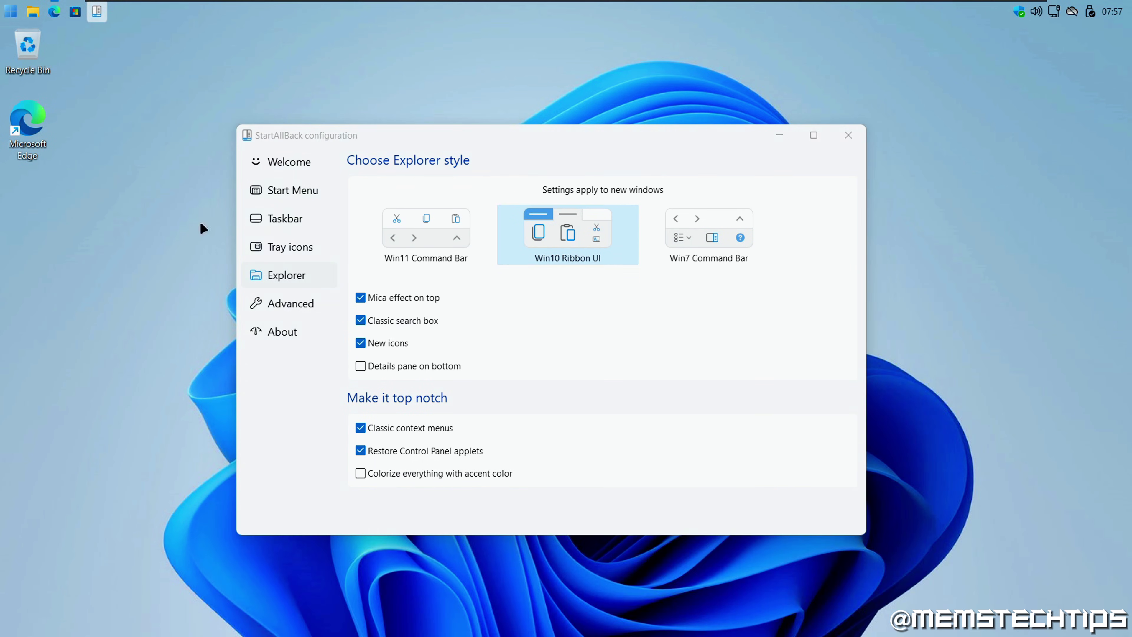
left_click_drag(463, 196, 512, 371)
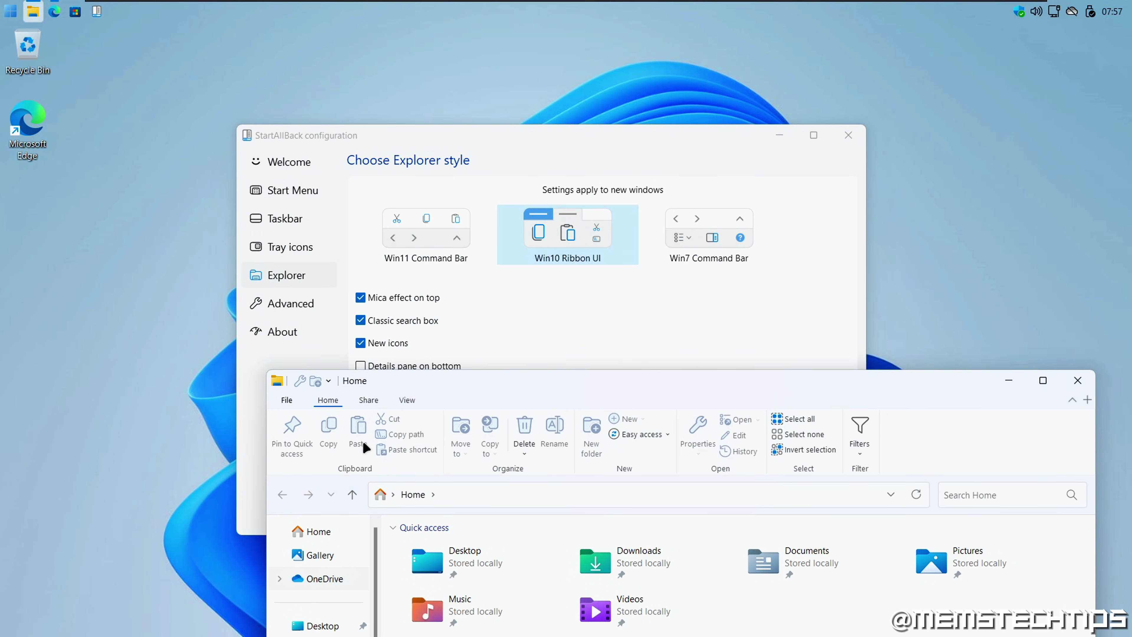
left_click_drag(521, 421, 438, 428)
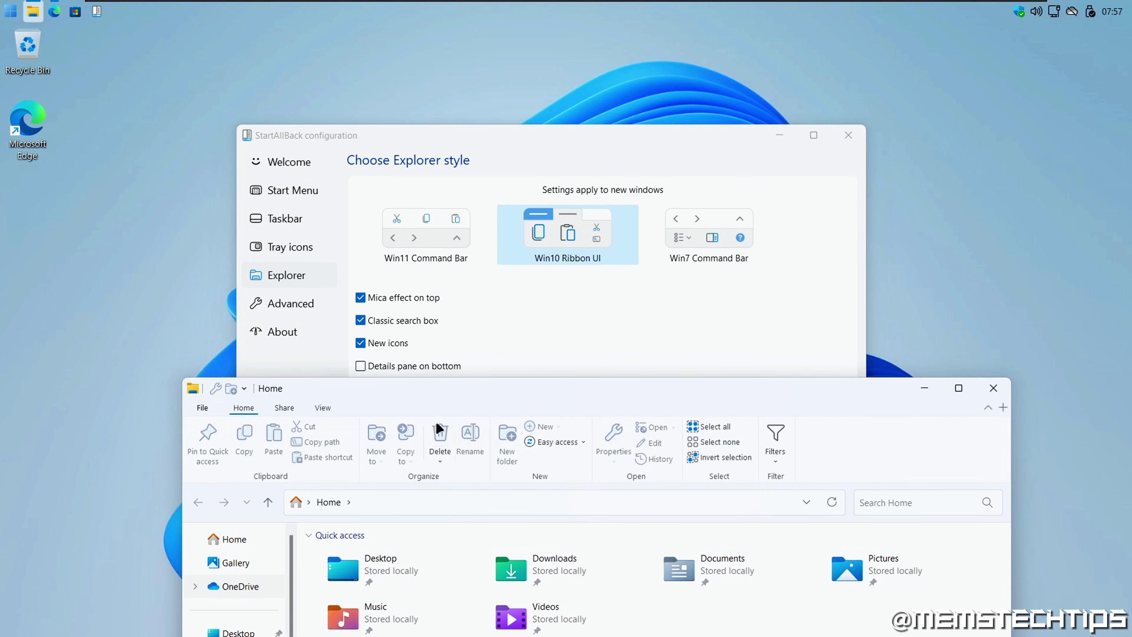
Try the Win7 Command Bar style with its classic File, View and Tools menus, then reopen ribbon Explorer.
left_click(697, 240)
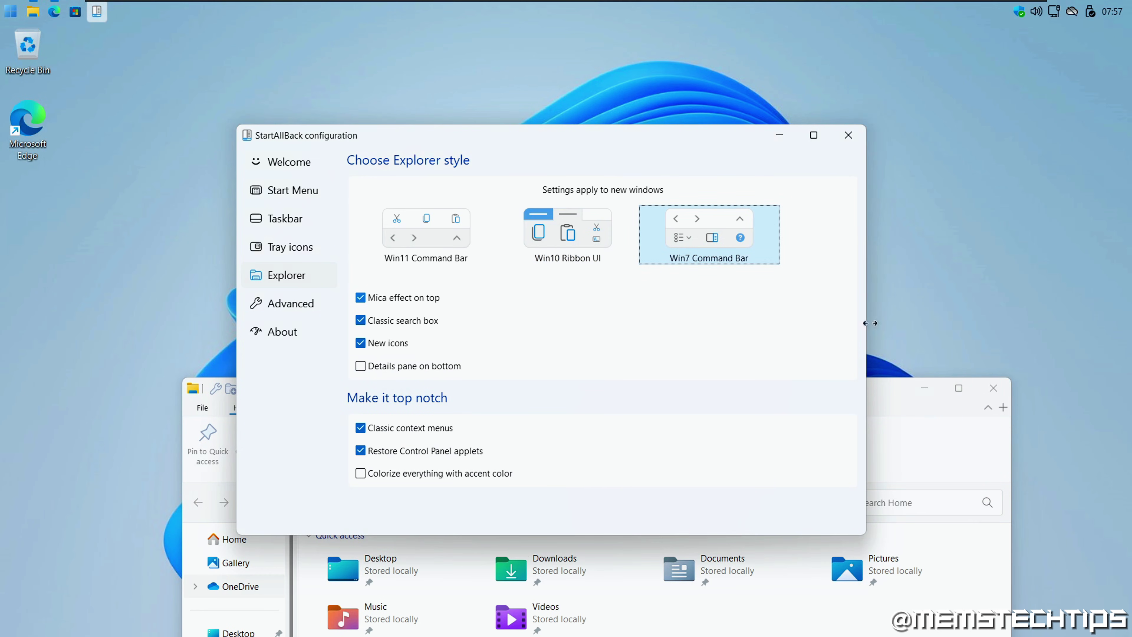
left_click(994, 387)
left_click(33, 12)
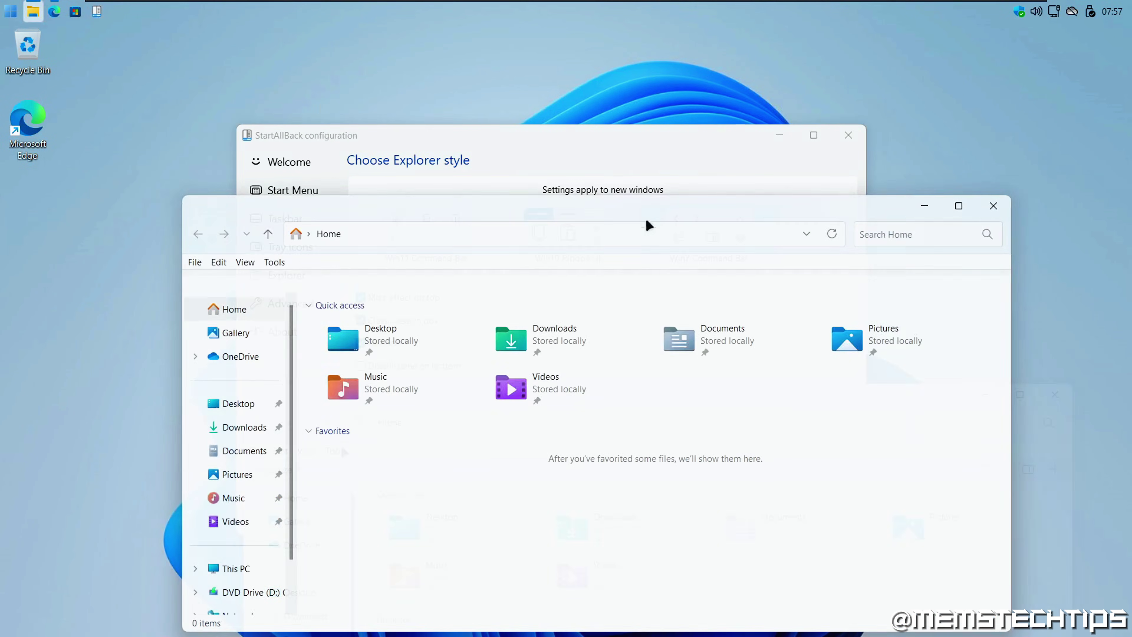
left_click_drag(649, 221, 712, 409)
left_click(255, 451)
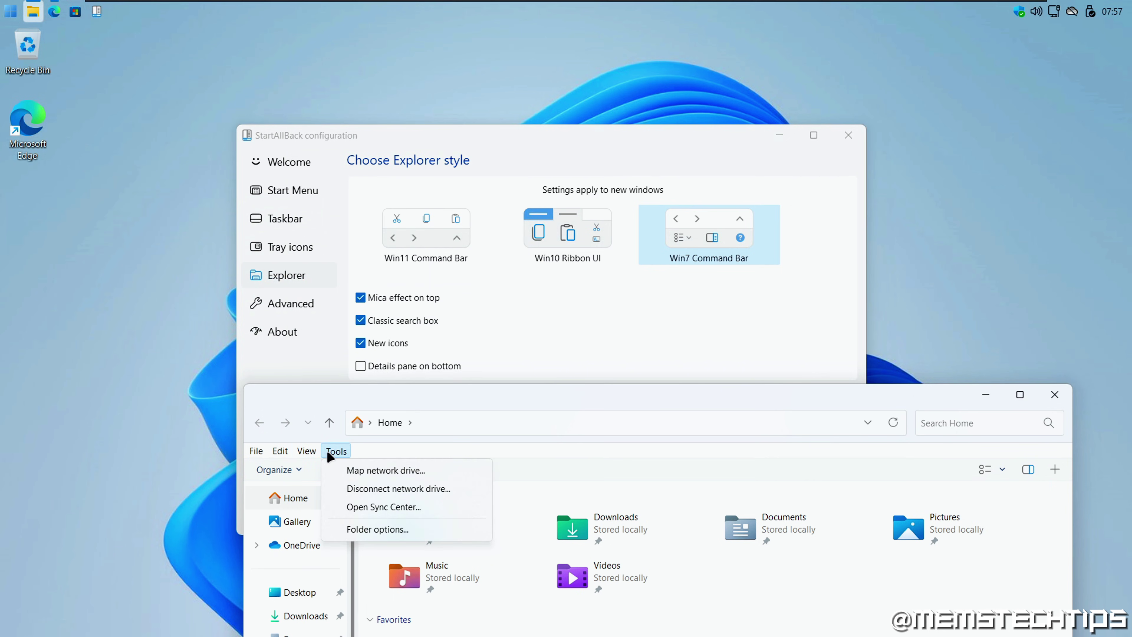
left_click(335, 451)
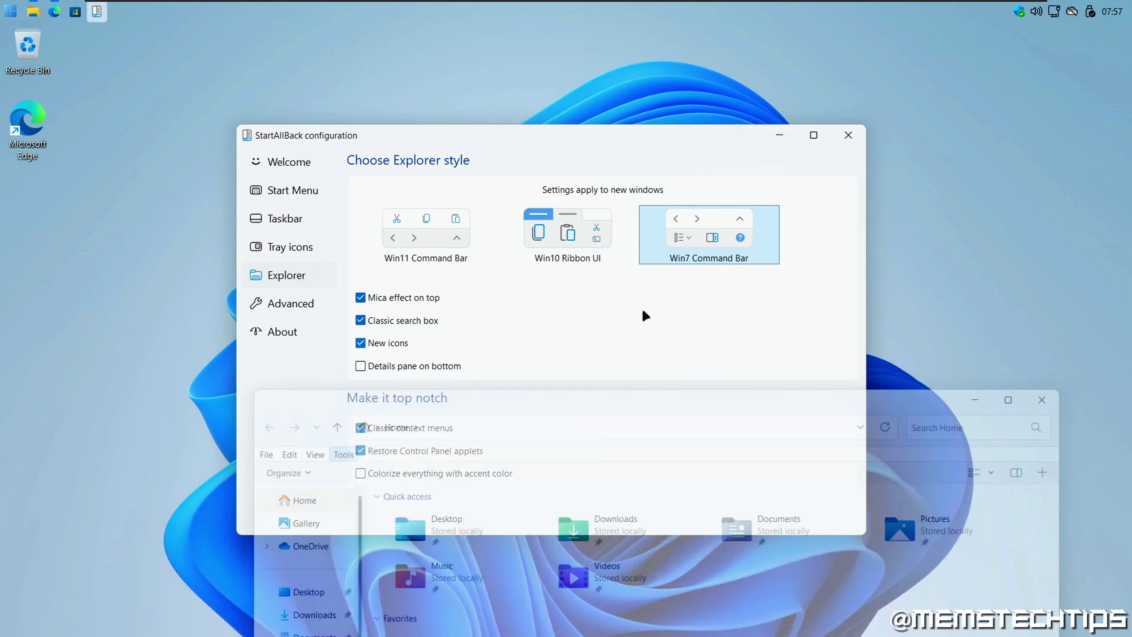
left_click(580, 232)
left_click(32, 11)
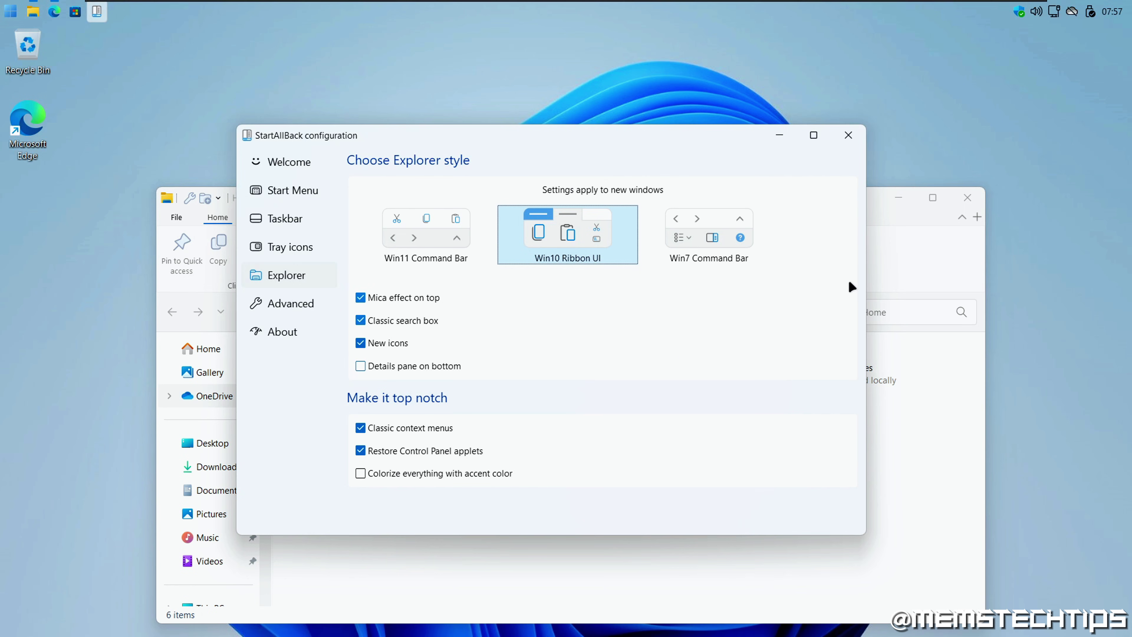
left_click(873, 286)
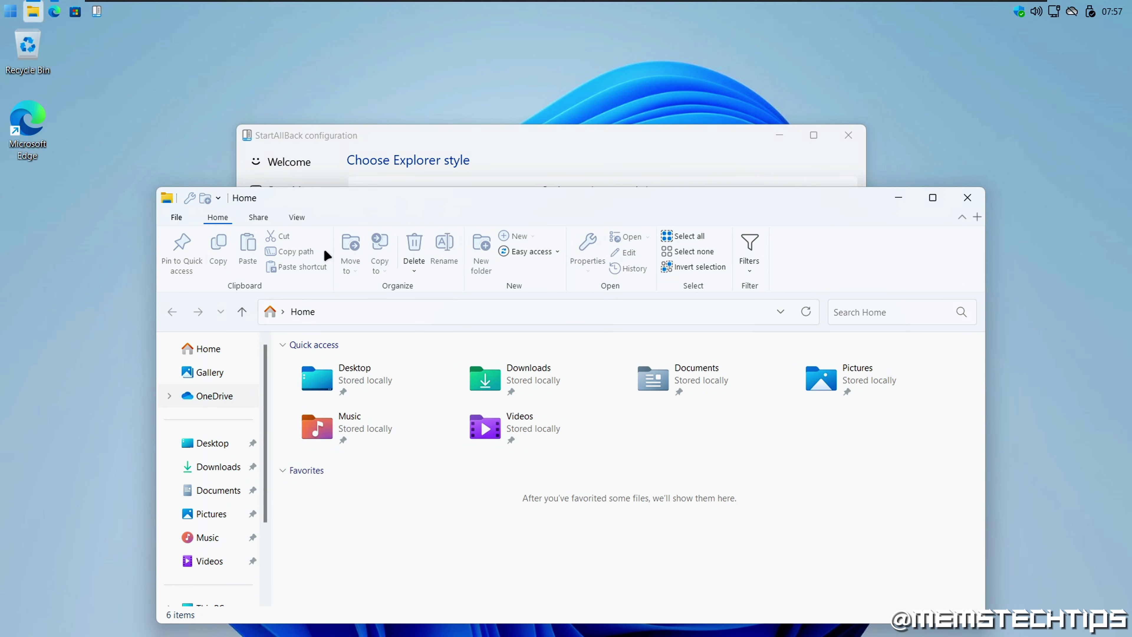
Reopen File Explorer with Win+E to check its icons, then close it.
left_click_drag(375, 138, 608, 117)
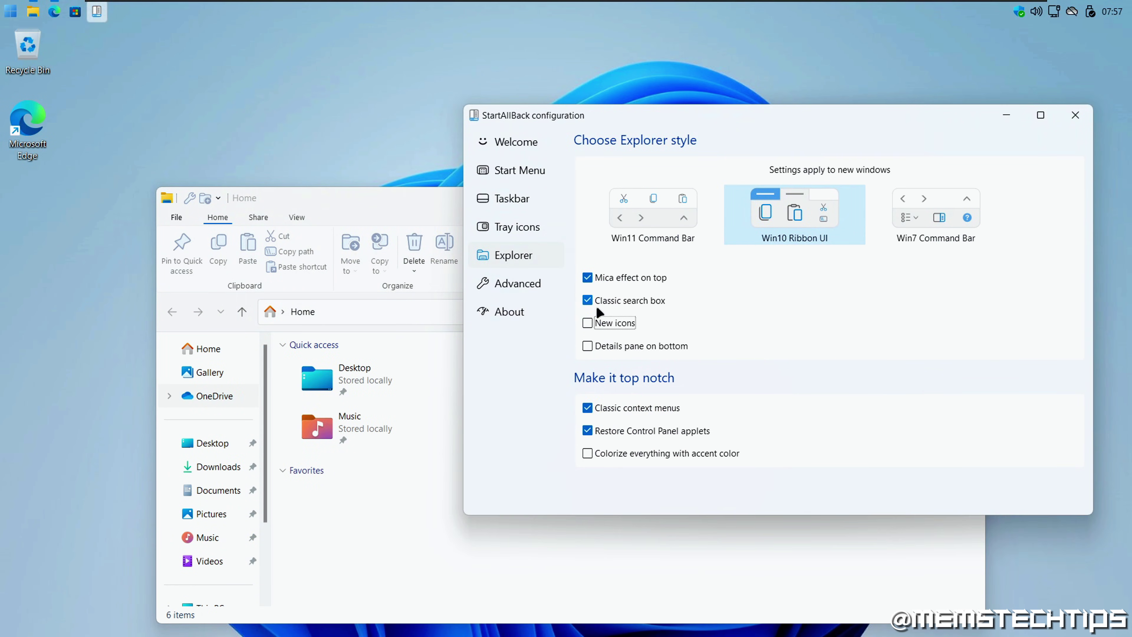
left_click(416, 204)
left_click(798, 184)
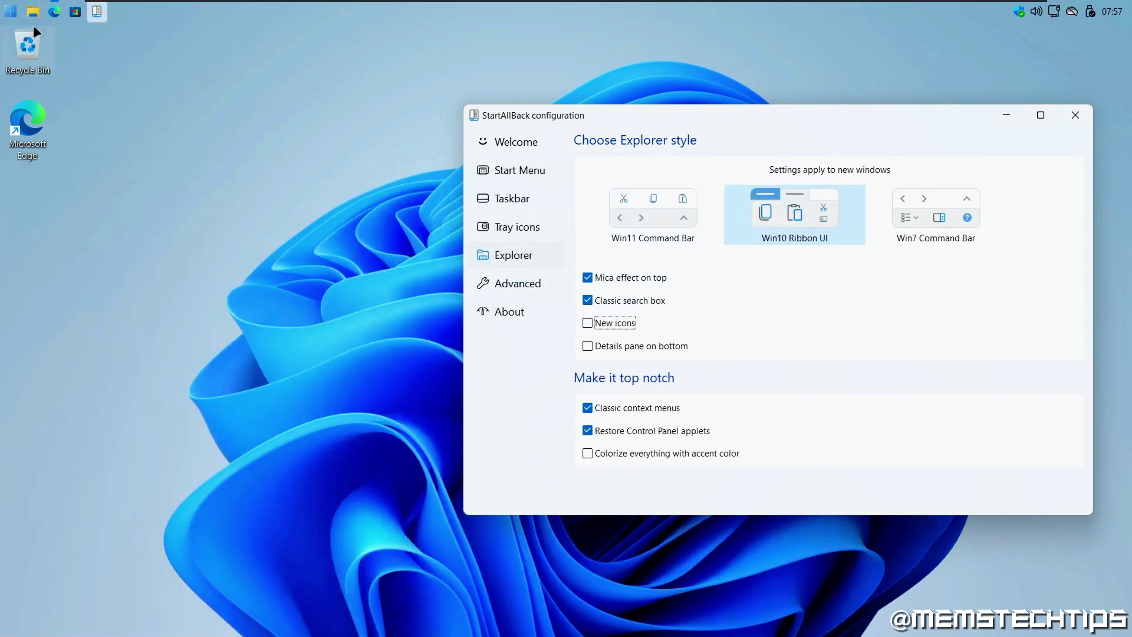
key("super+e")
left_click_drag(294, 189, 548, 306)
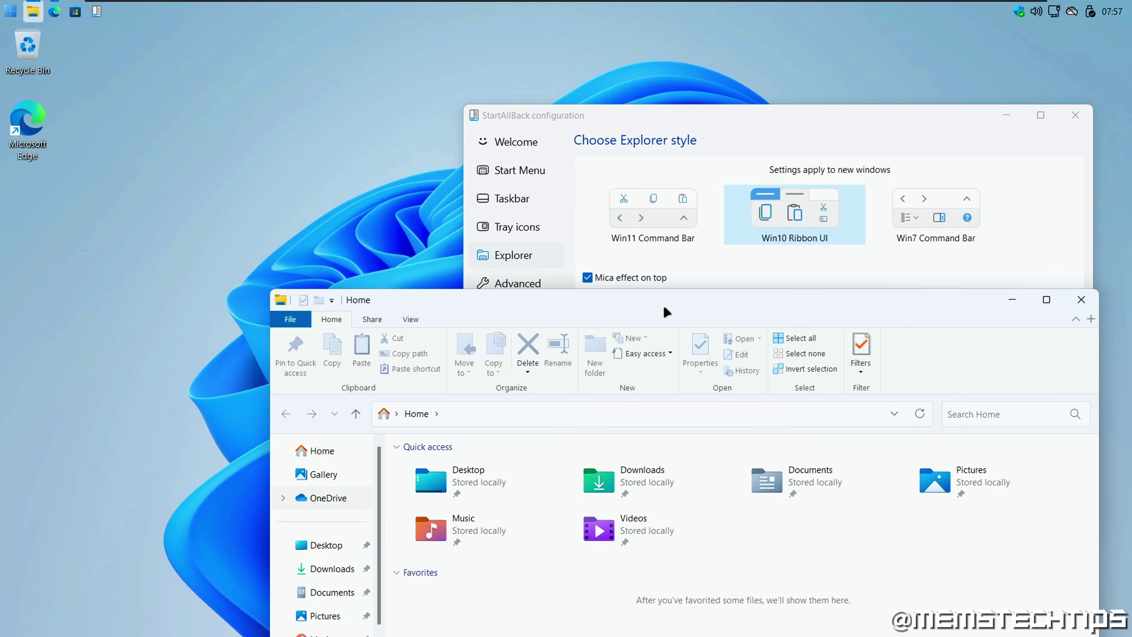
left_click_drag(666, 312, 472, 312)
left_click(887, 299)
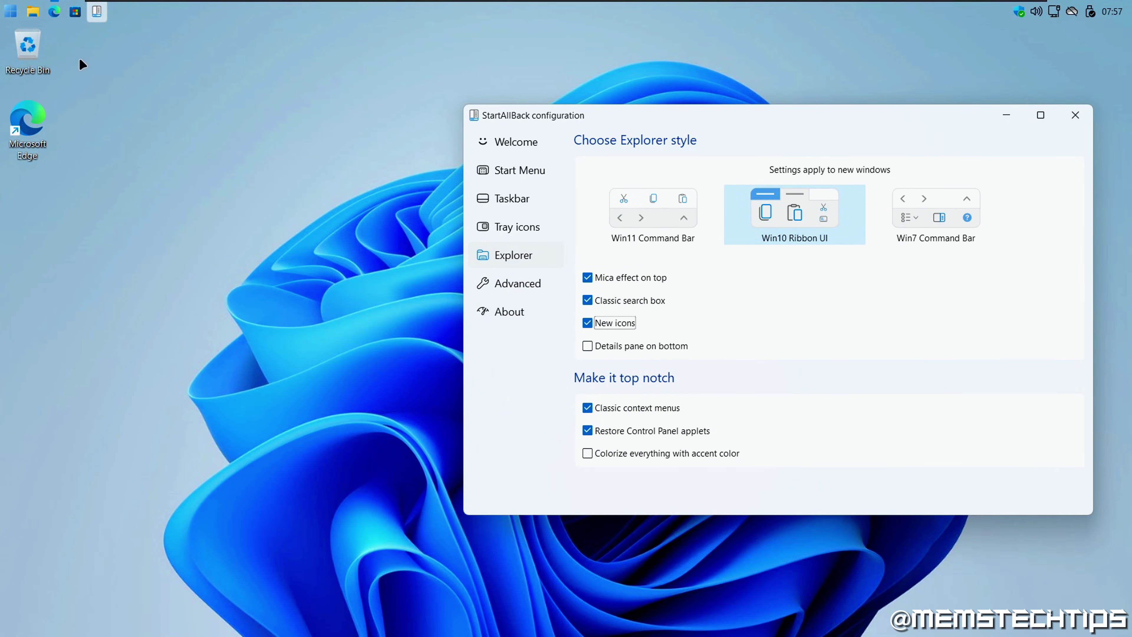
Open a new Explorer window, minimize it, and check the desktop context menu style.
left_click(33, 11)
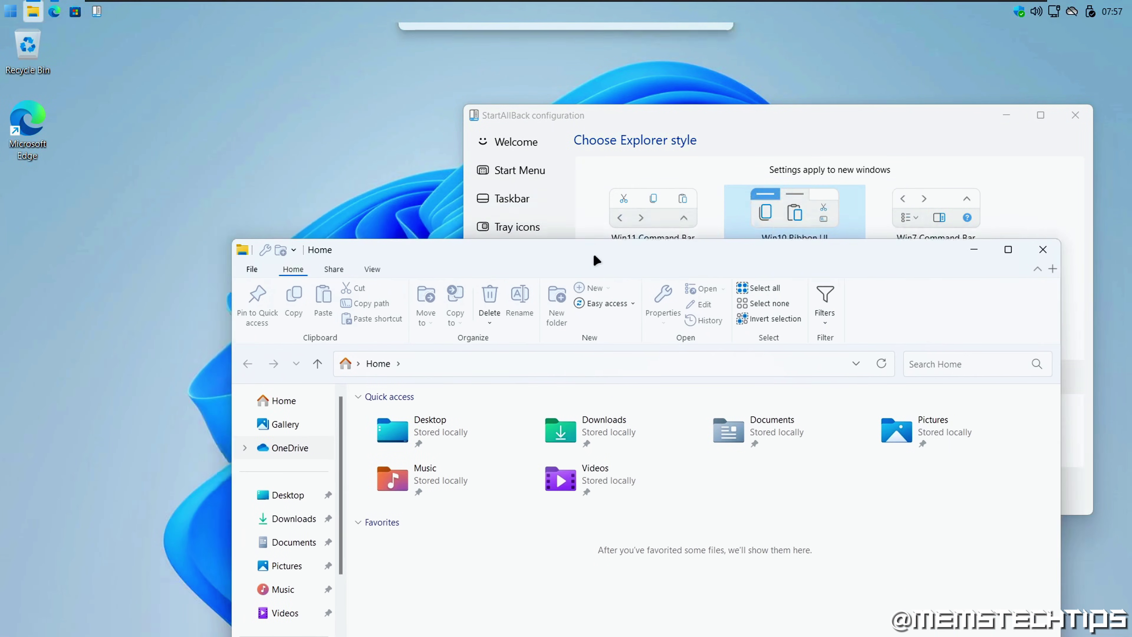
left_click_drag(594, 253, 610, 251)
left_click(995, 248)
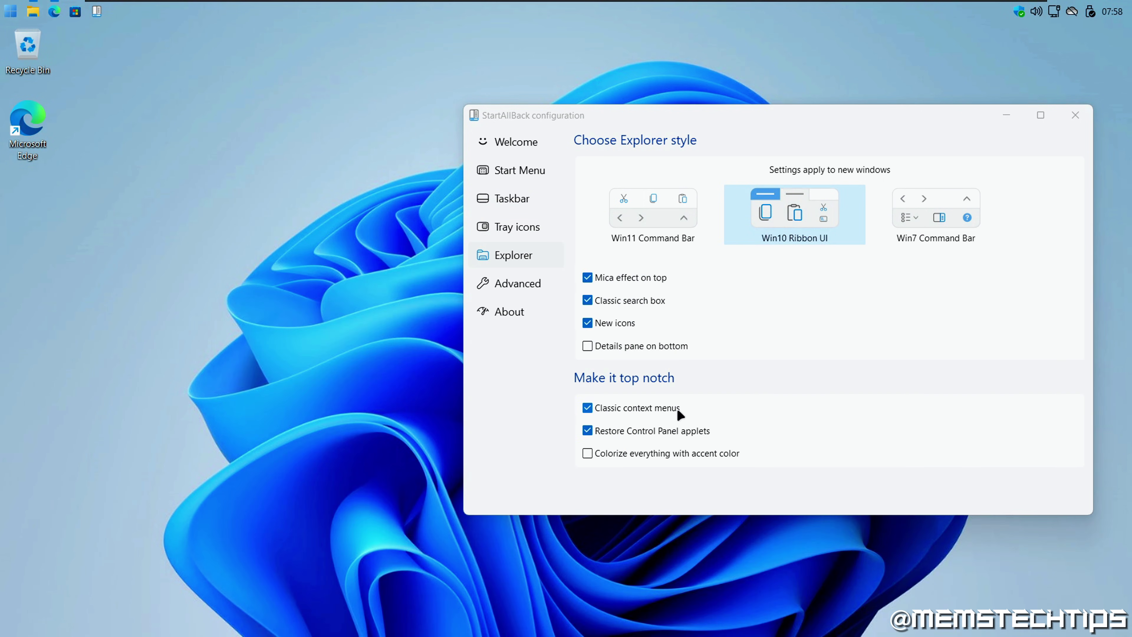
right_click(224, 182)
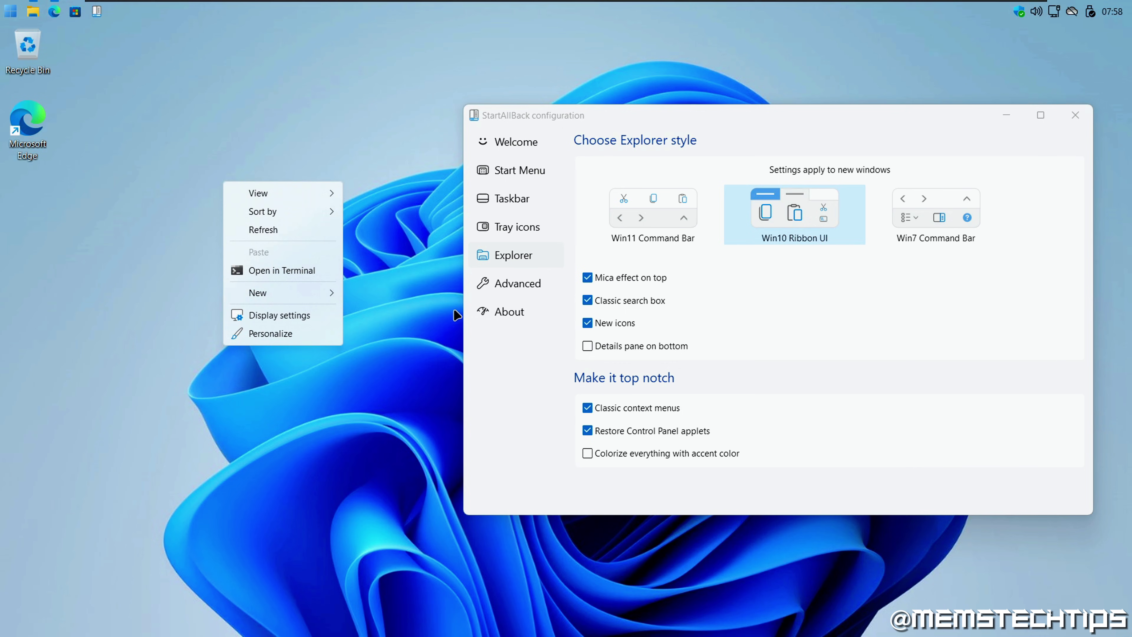
left_click(653, 462)
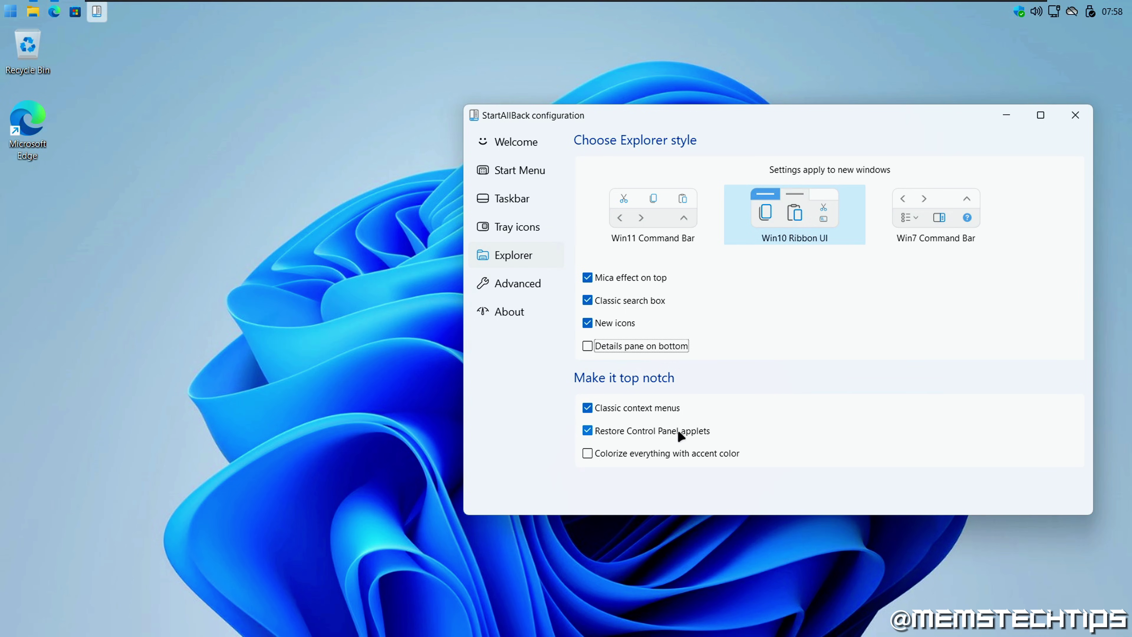
left_click_drag(639, 118, 483, 121)
Open Control Panel from Start, view System, go back to All Control Panel Items, and minimize.
left_click(10, 11)
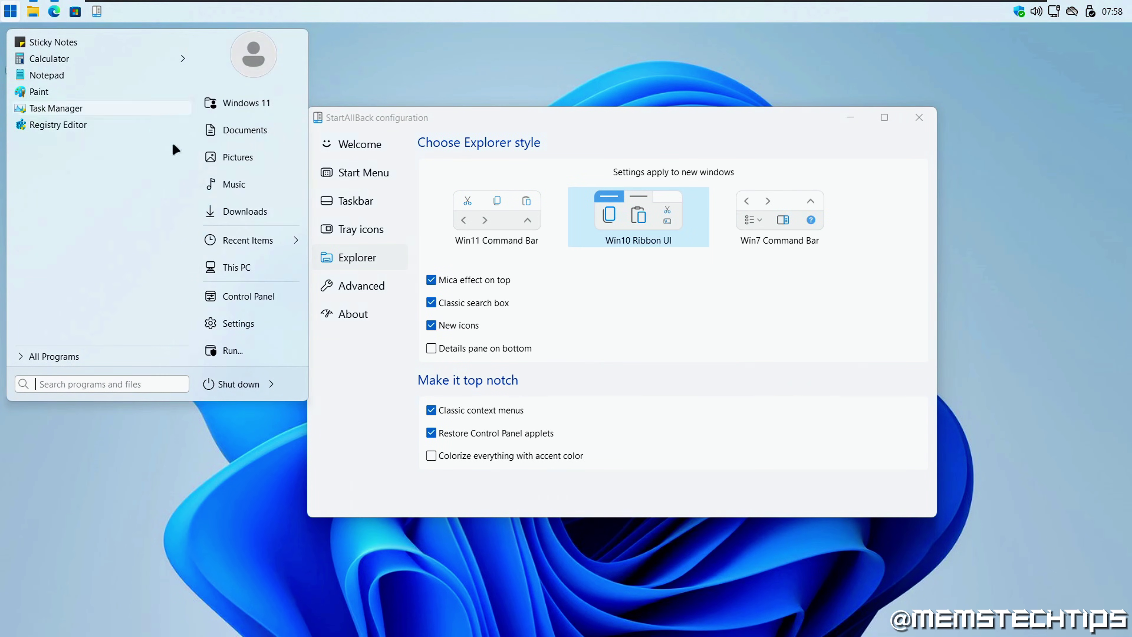
left_click(253, 296)
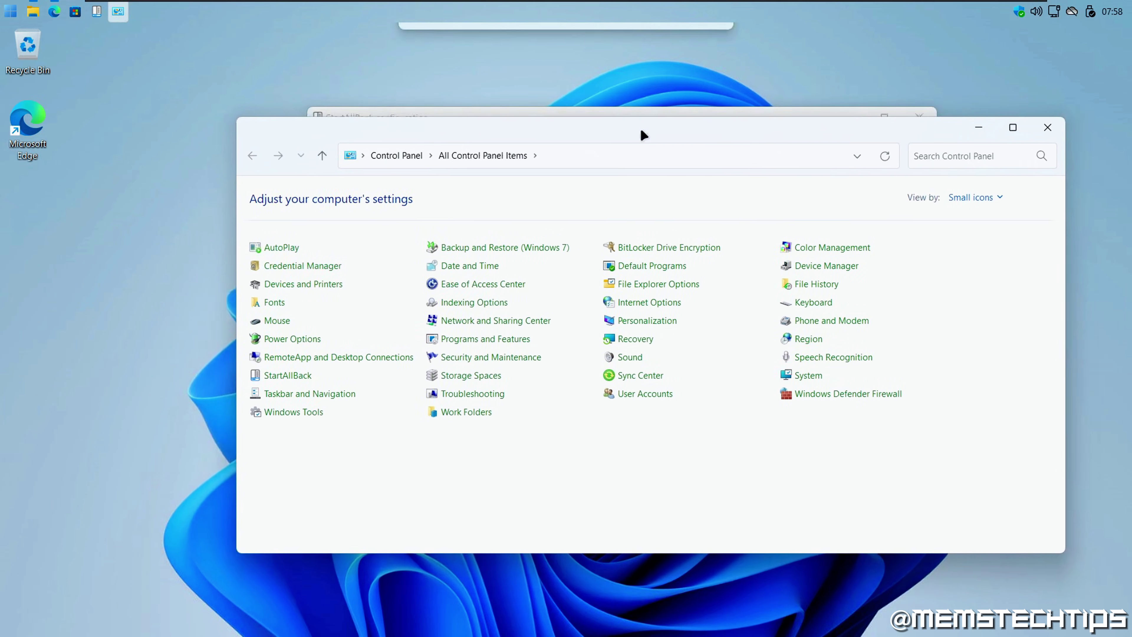
left_click_drag(640, 129, 622, 130)
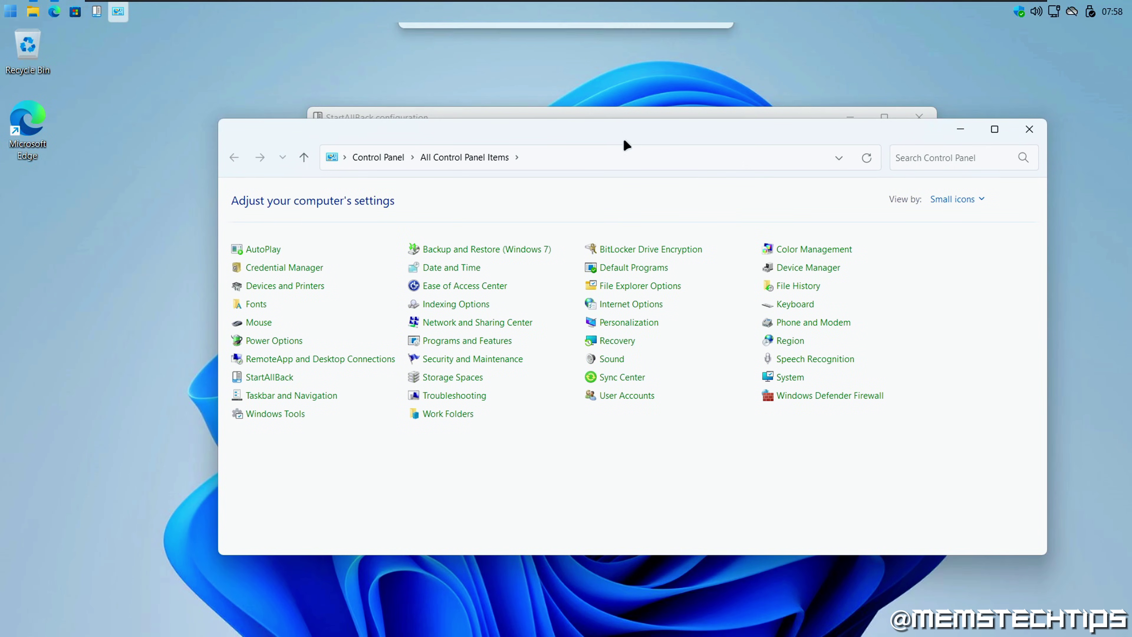
left_click(790, 376)
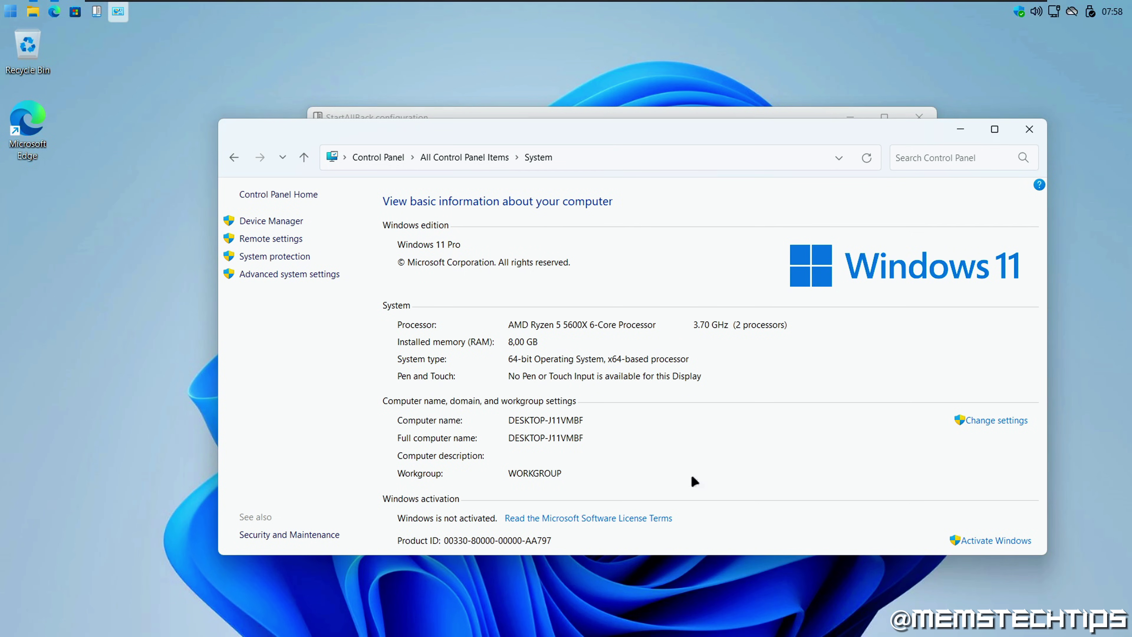
left_click(234, 158)
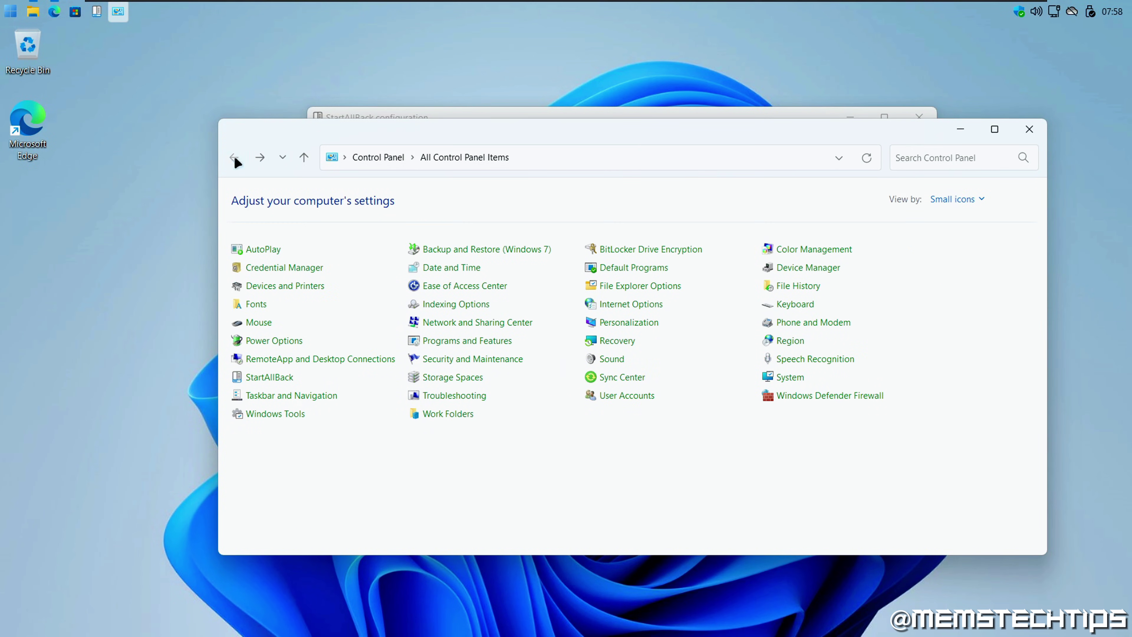
left_click(955, 130)
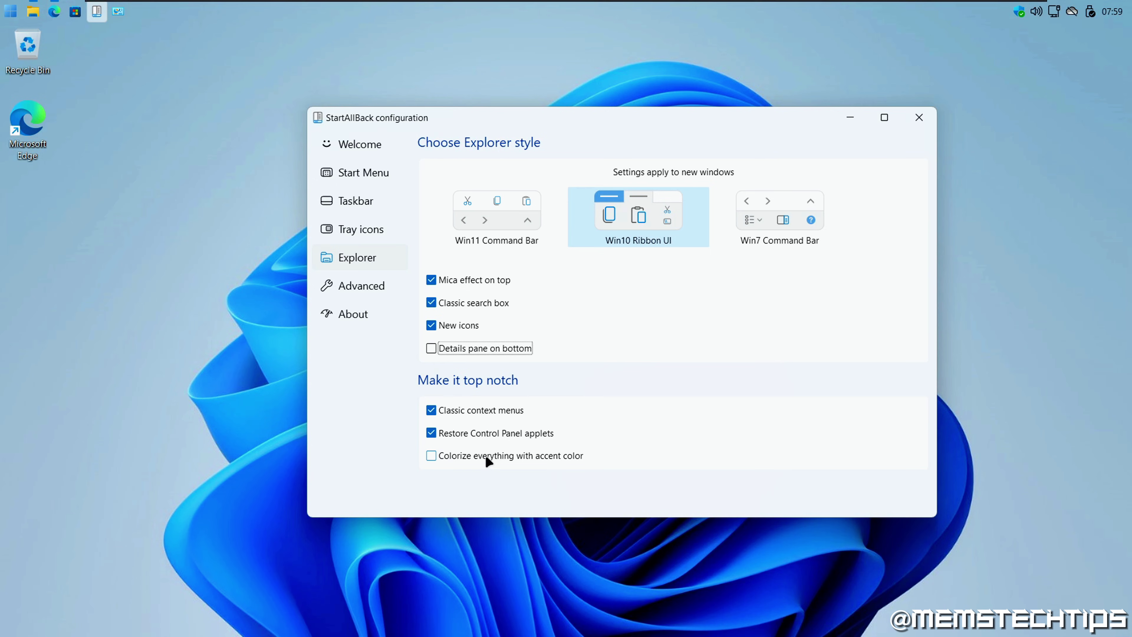
Tick 'Colorize everything with accent color' and check the Start menu's colours.
left_click(432, 456)
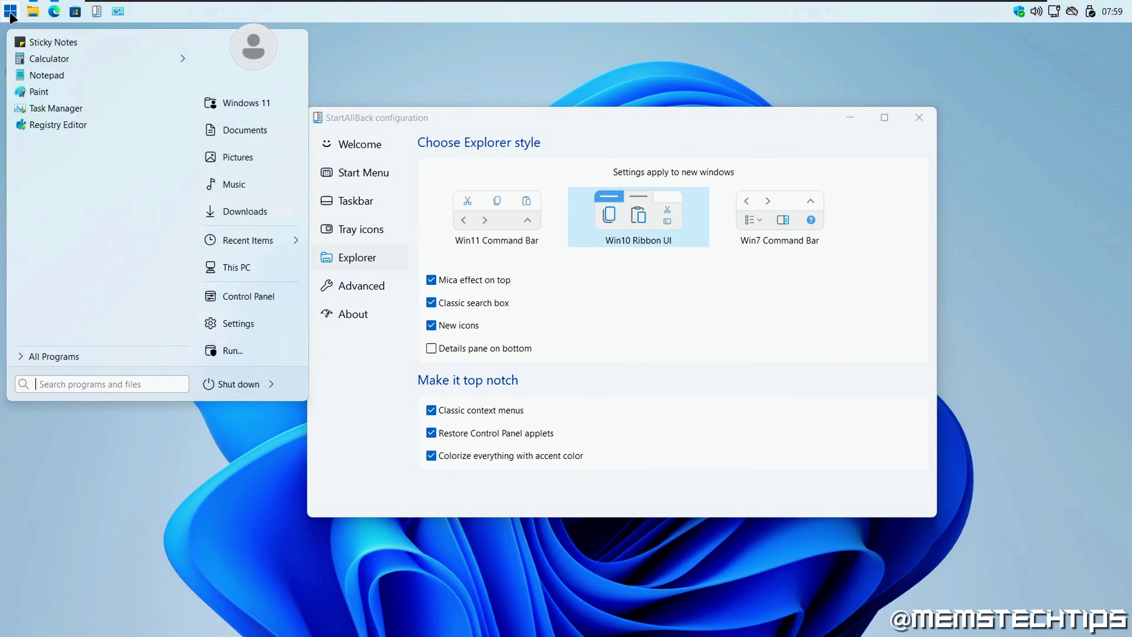
key("super")
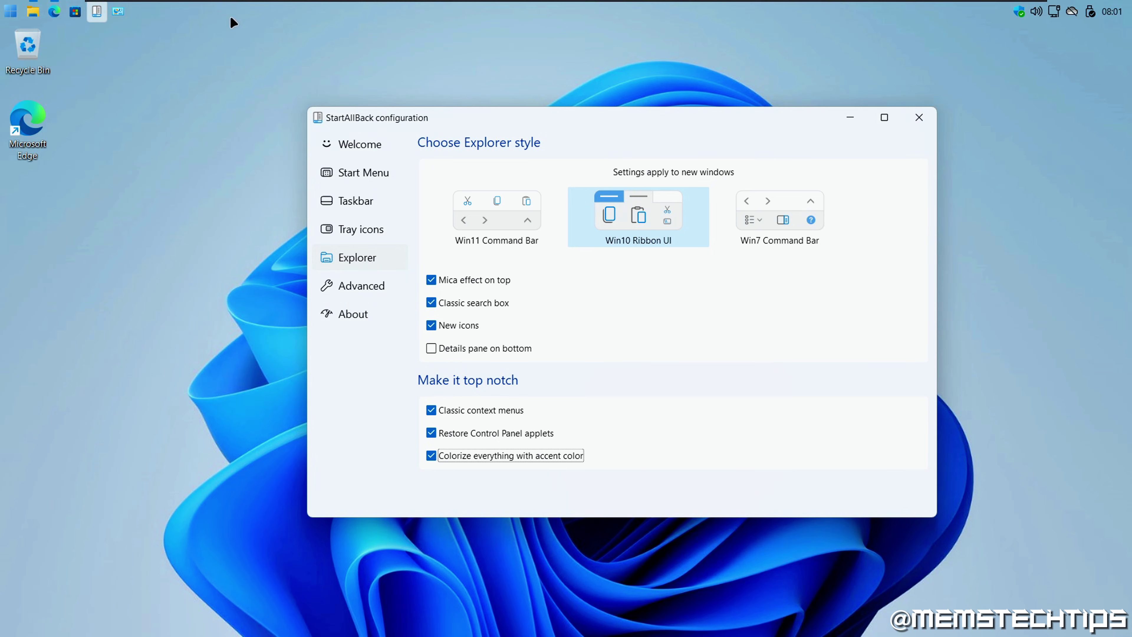
left_click(10, 11)
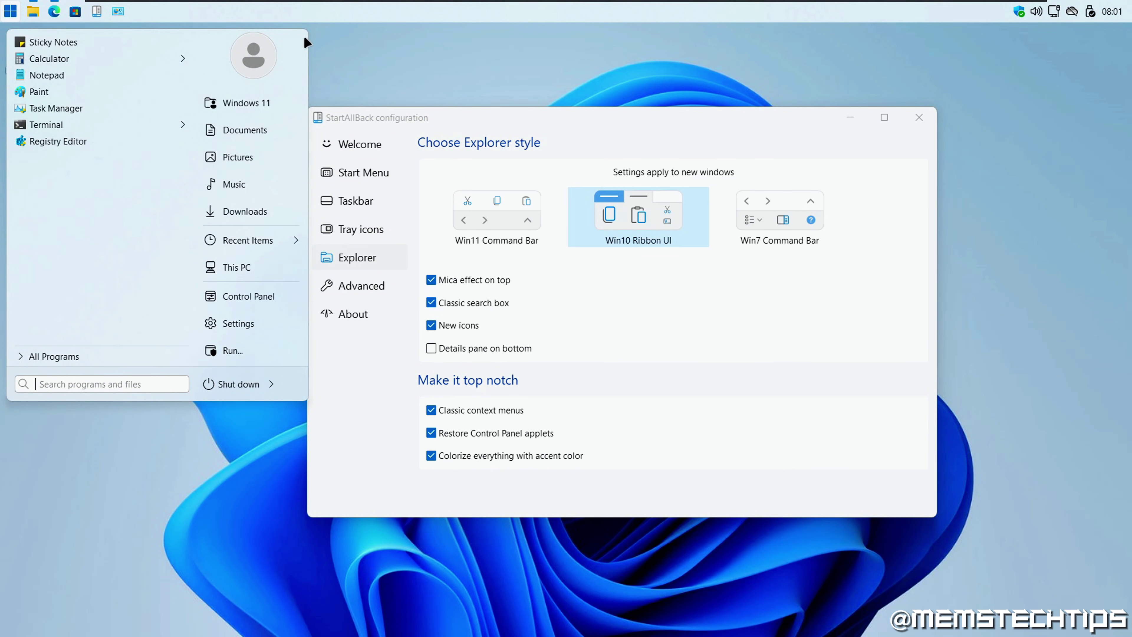
Set Windows mode to Dark under Personalize > Colors, then preview the Start menu.
left_click(382, 67)
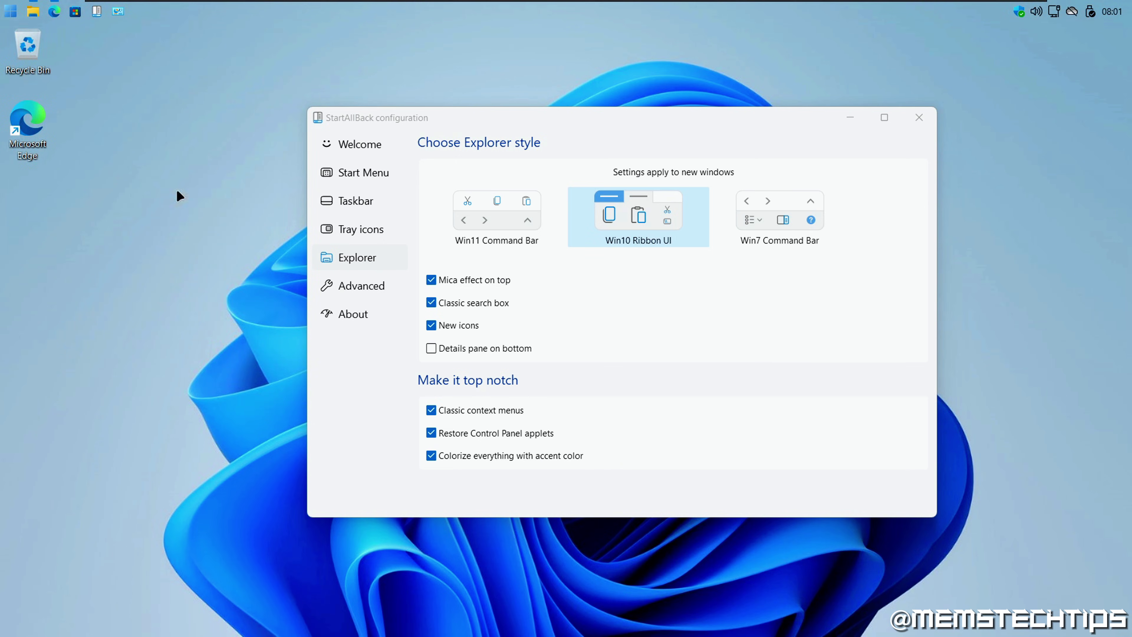
right_click(148, 281)
left_click(193, 429)
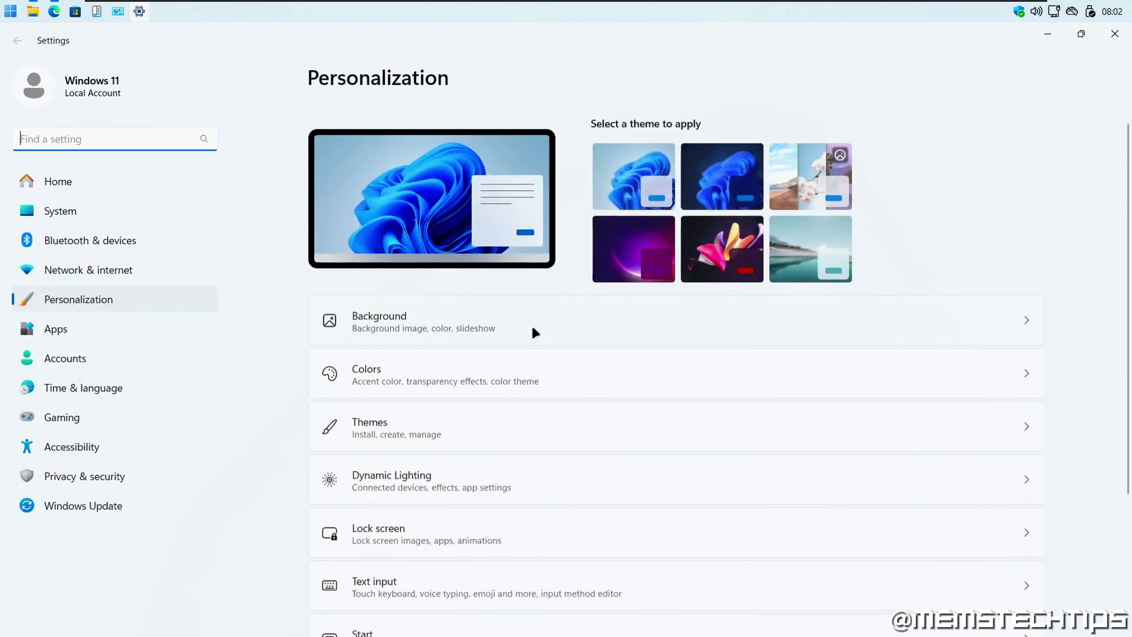
left_click(560, 357)
left_click(981, 199)
left_click(996, 235)
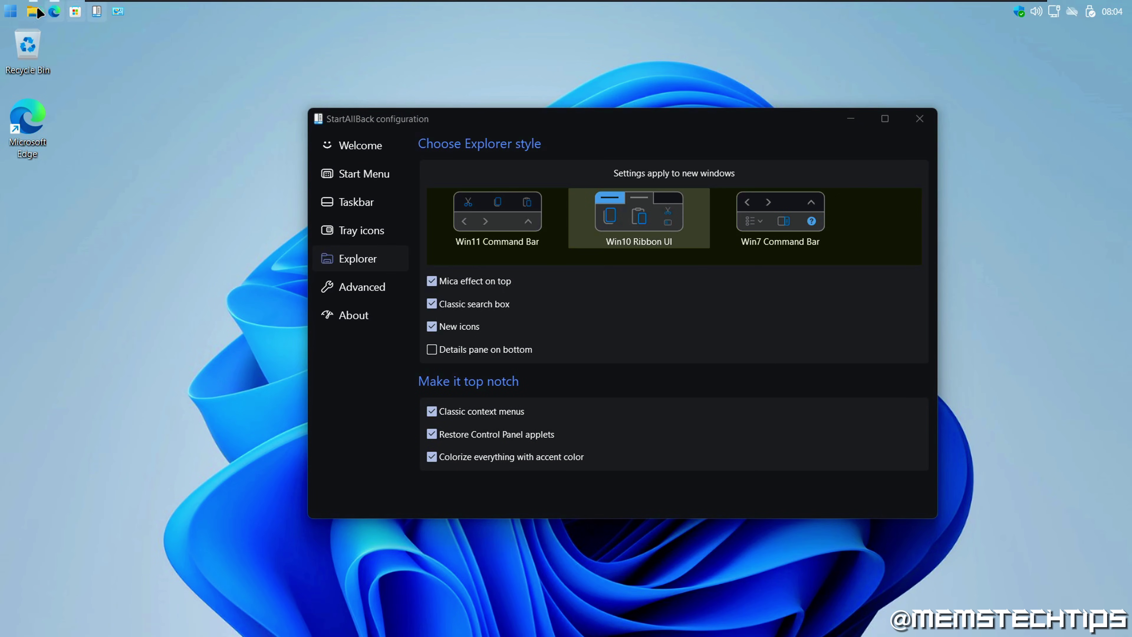
left_click(9, 11)
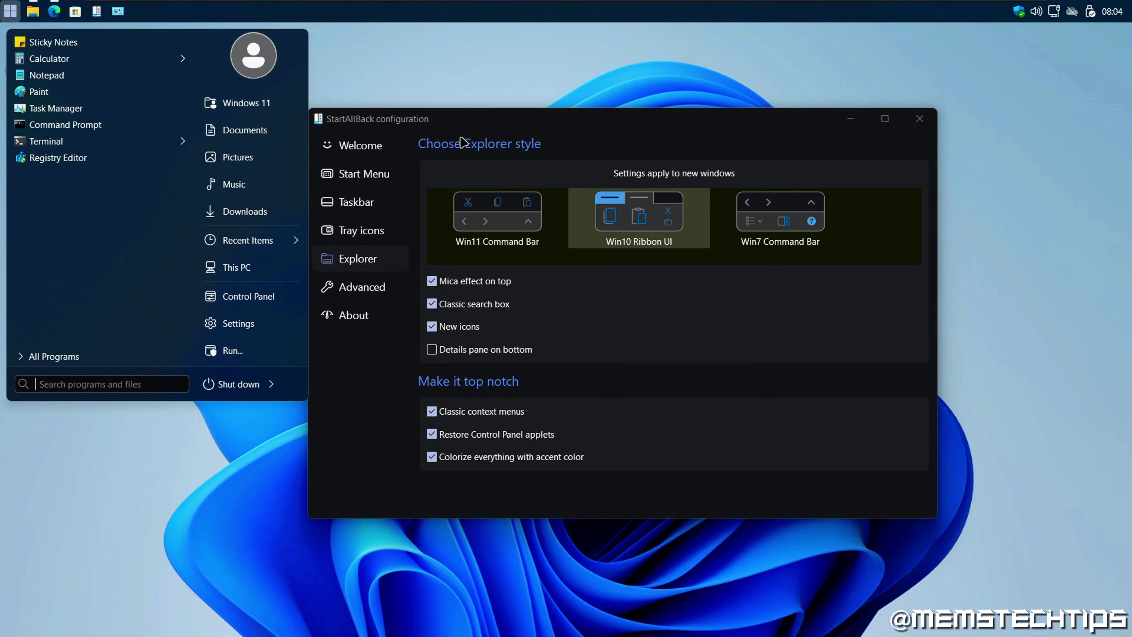
left_click(441, 130)
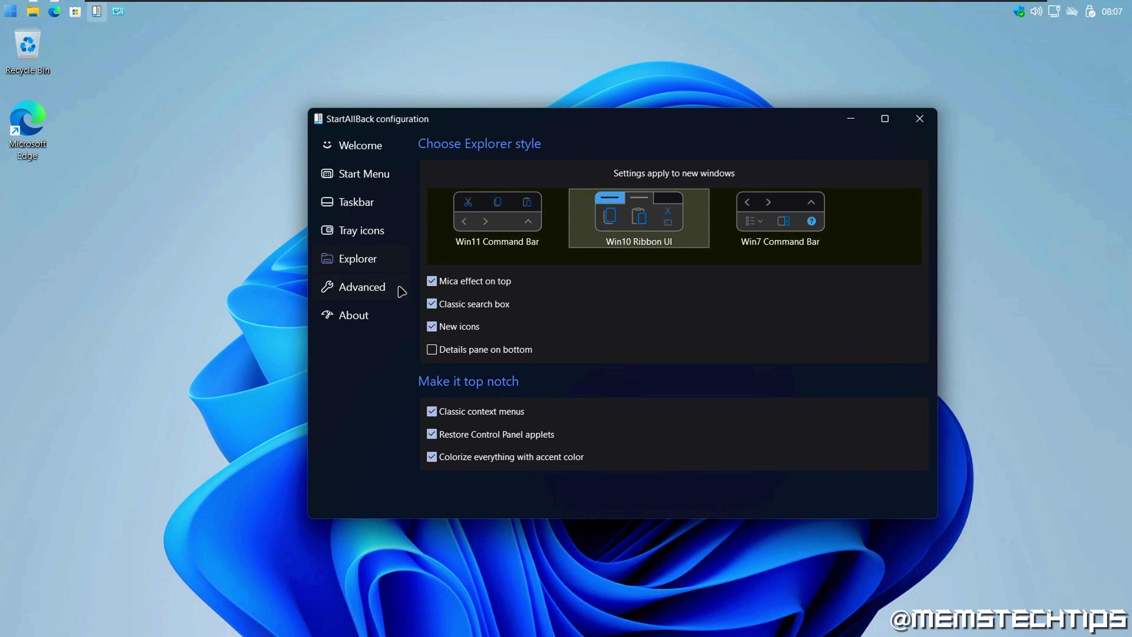
On Advanced, enable custom Start menu and taskbar coloring, both with Clear backgrounds.
left_click(379, 287)
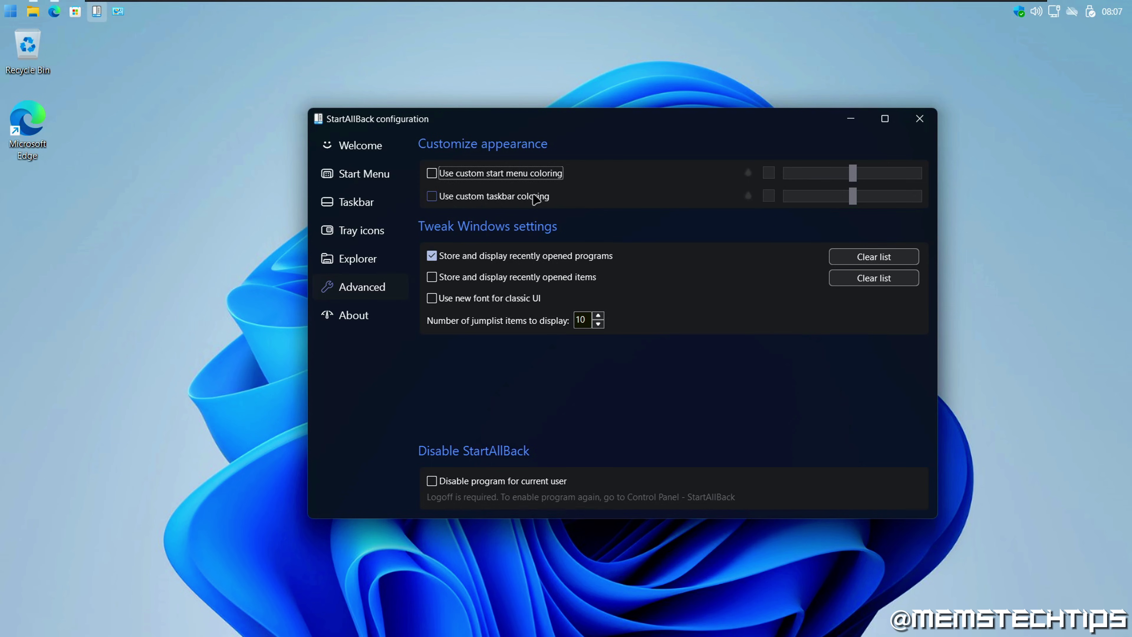
key("space")
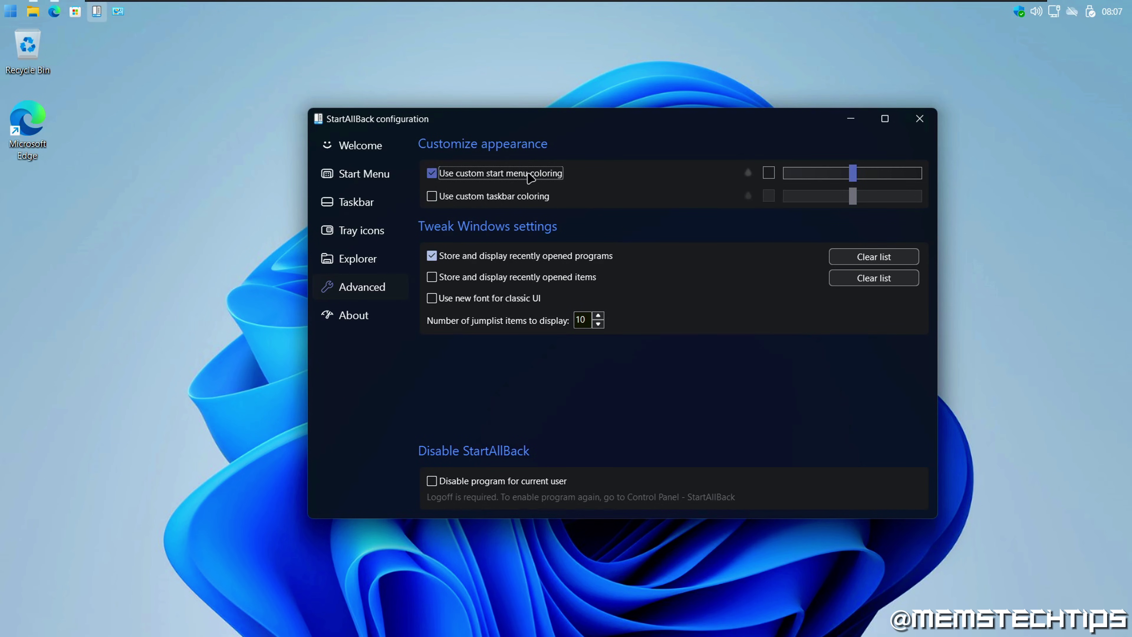
left_click(748, 173)
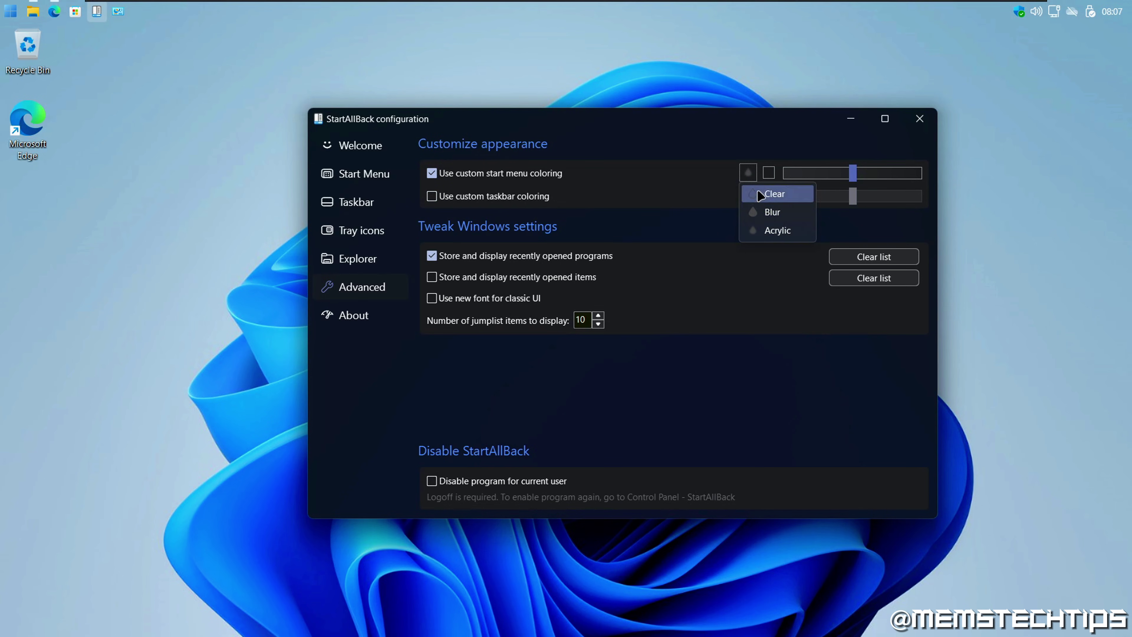
left_click(445, 195)
left_click(461, 200)
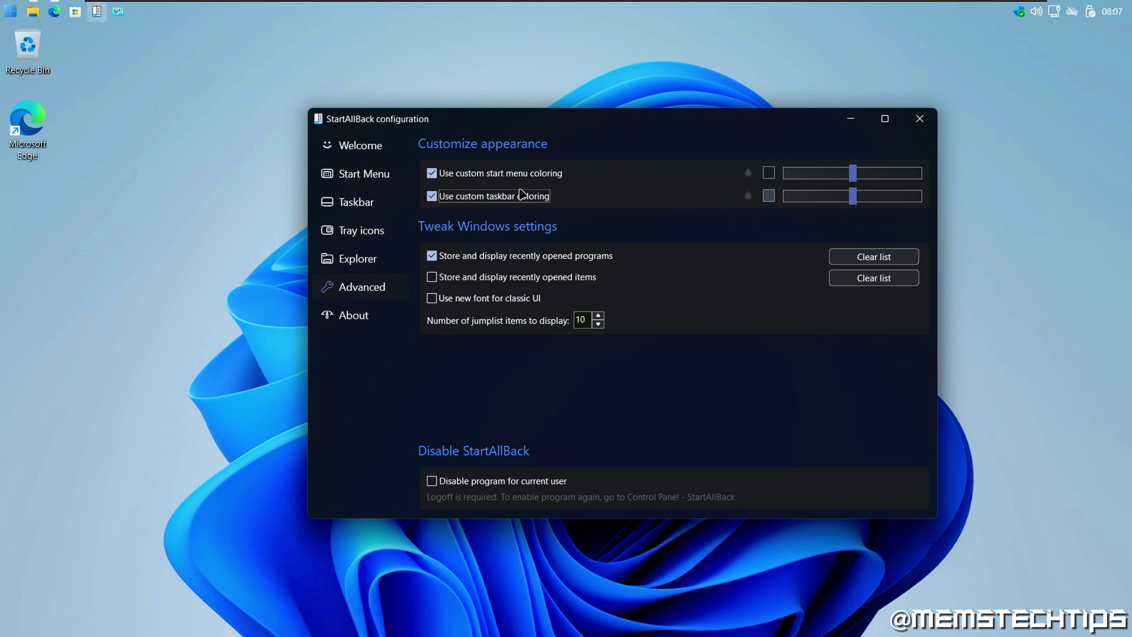
left_click(748, 174)
left_click(752, 176)
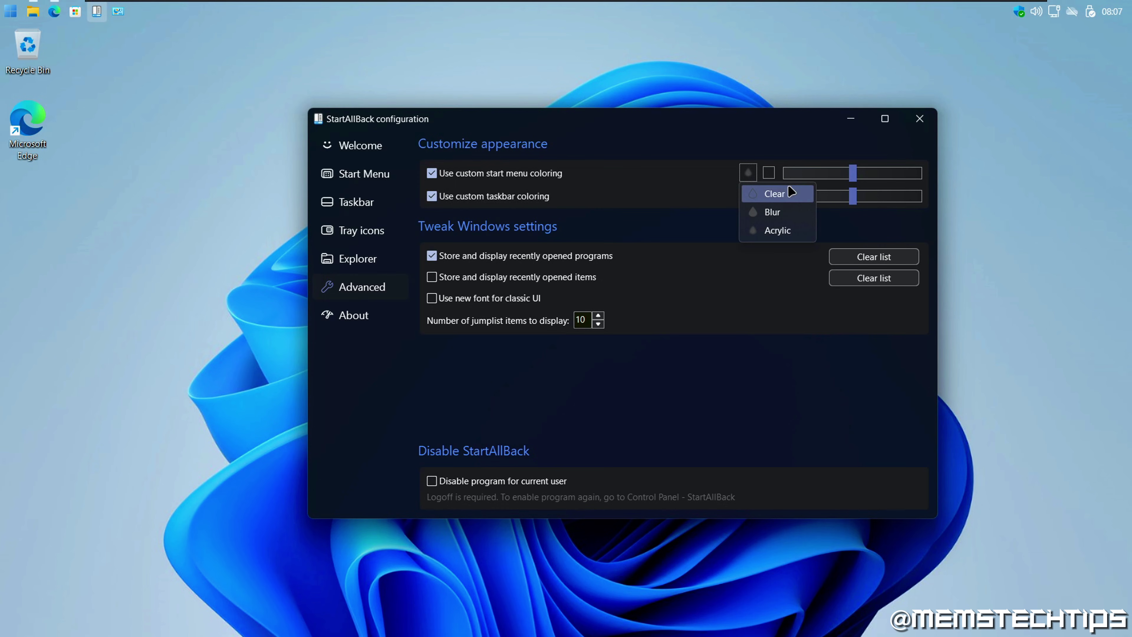
left_click(775, 195)
left_click(748, 195)
left_click(772, 215)
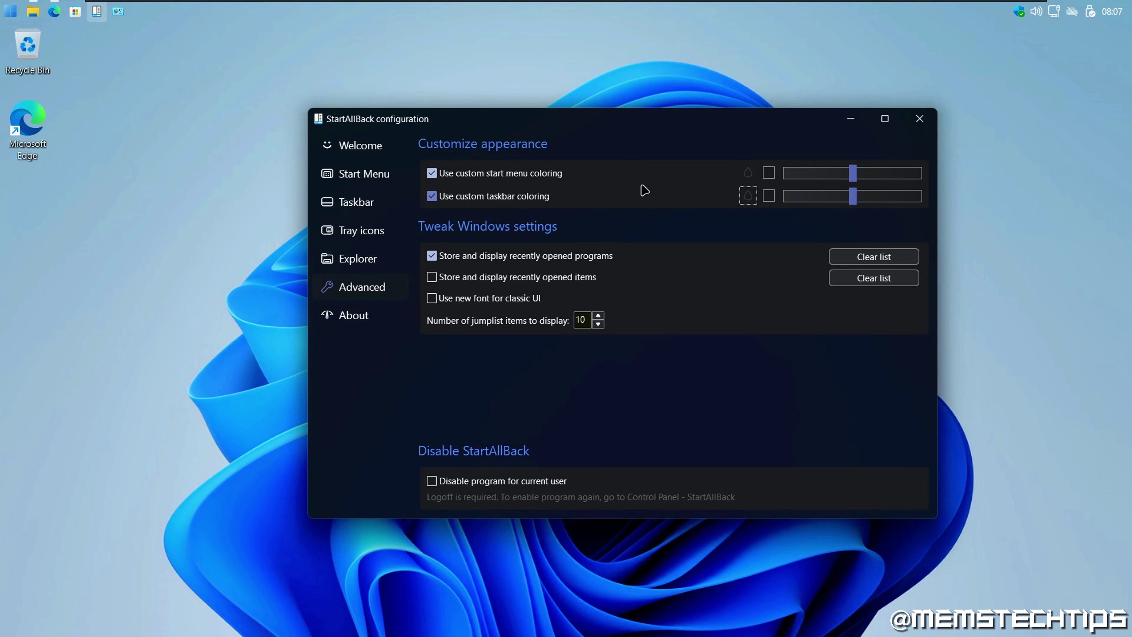
Preview the Start menu, then turn off both custom coloring options.
left_click(15, 18)
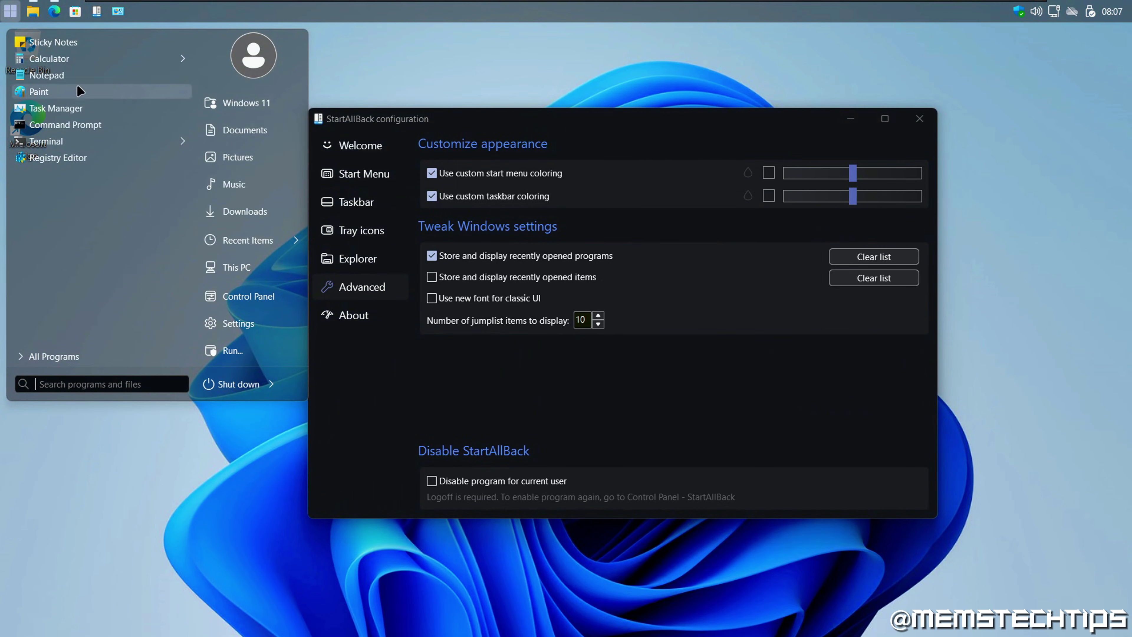
left_click(619, 131)
left_click(431, 173)
left_click(432, 197)
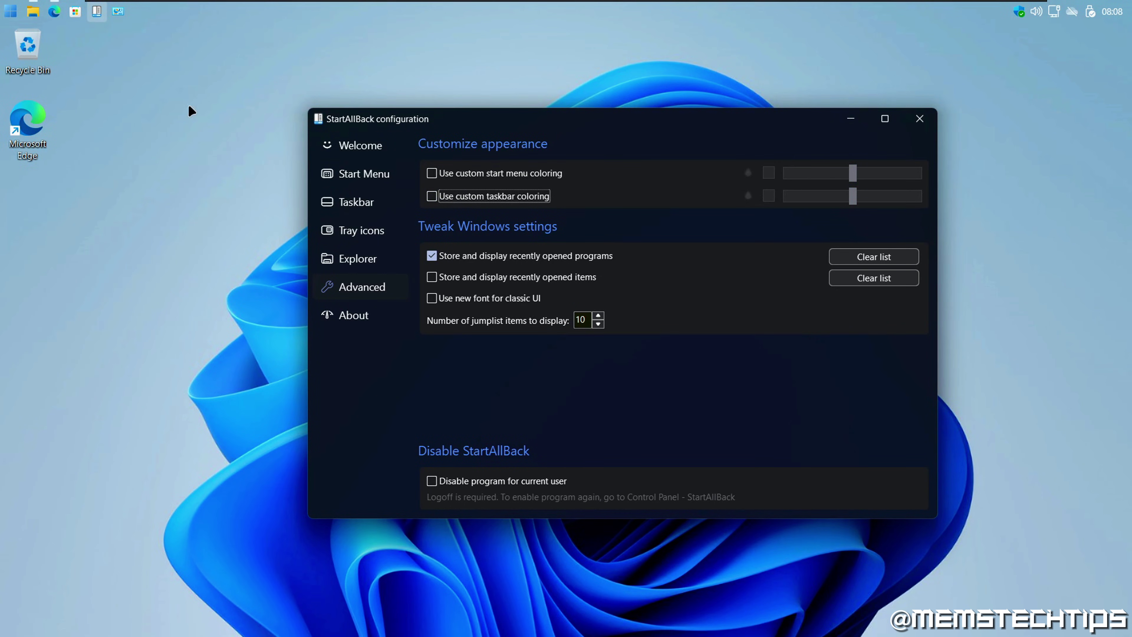
Check the Start menu, then toggle storing recently opened programs off and back on.
left_click(10, 10)
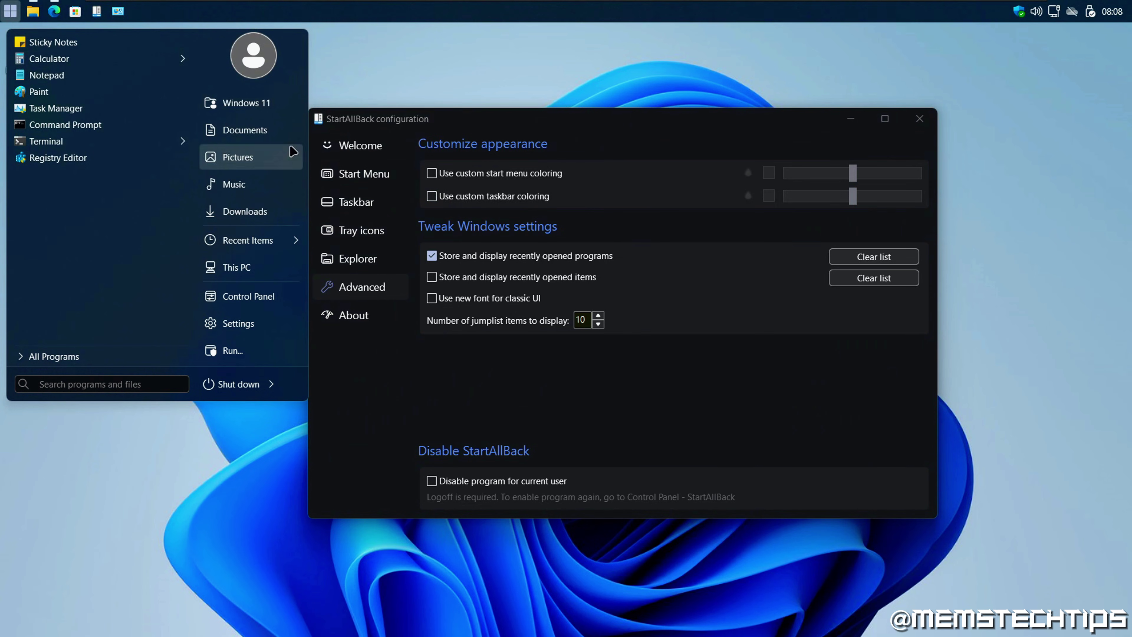
left_click(316, 132)
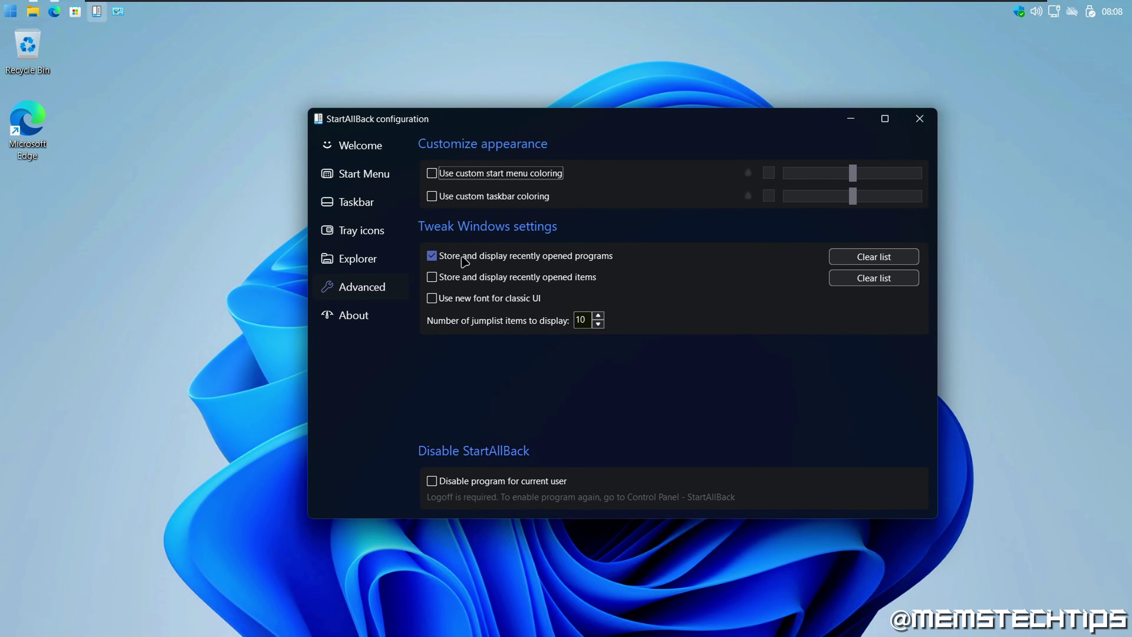
left_click(513, 259)
left_click(582, 261)
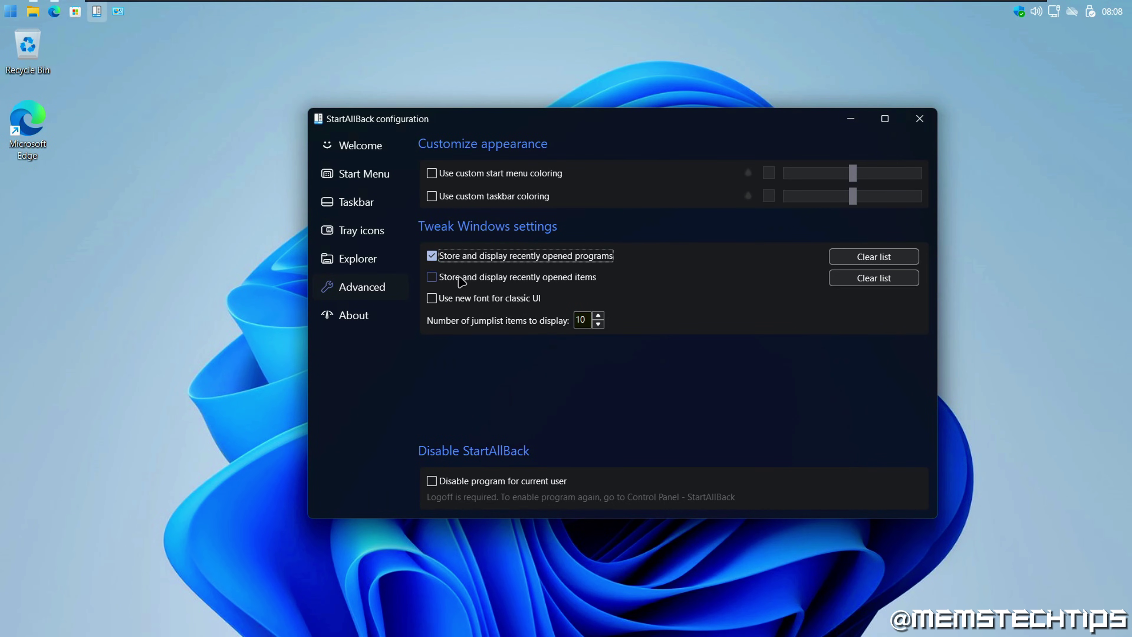
Display recently opened items, enable the new font for classic UI, and view the About page.
left_click(497, 279)
left_click(8, 12)
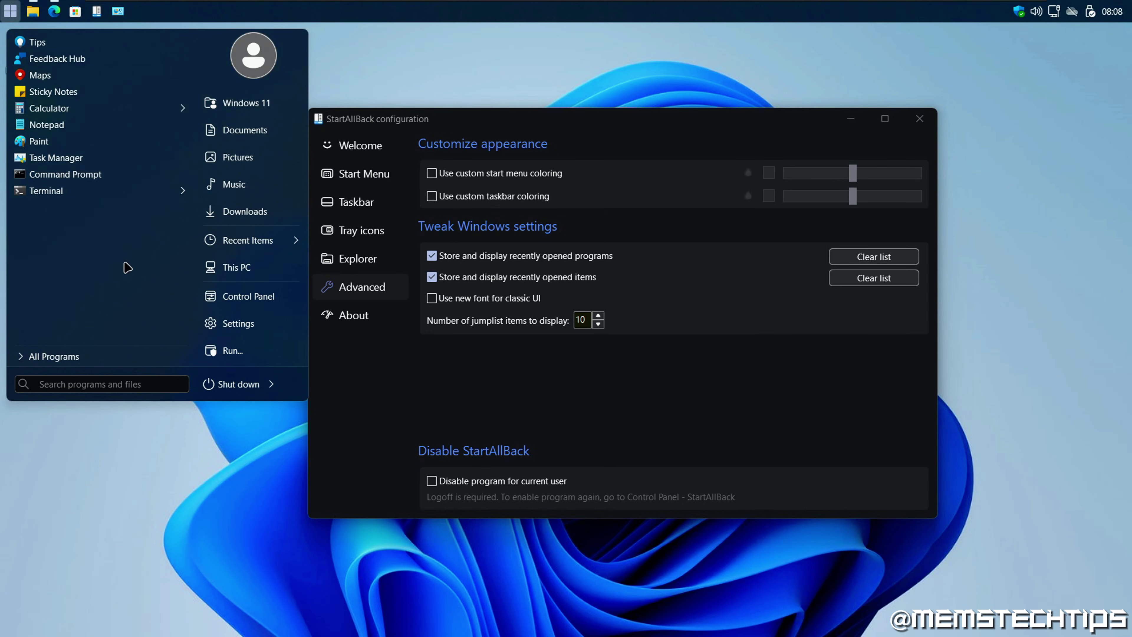
left_click(563, 323)
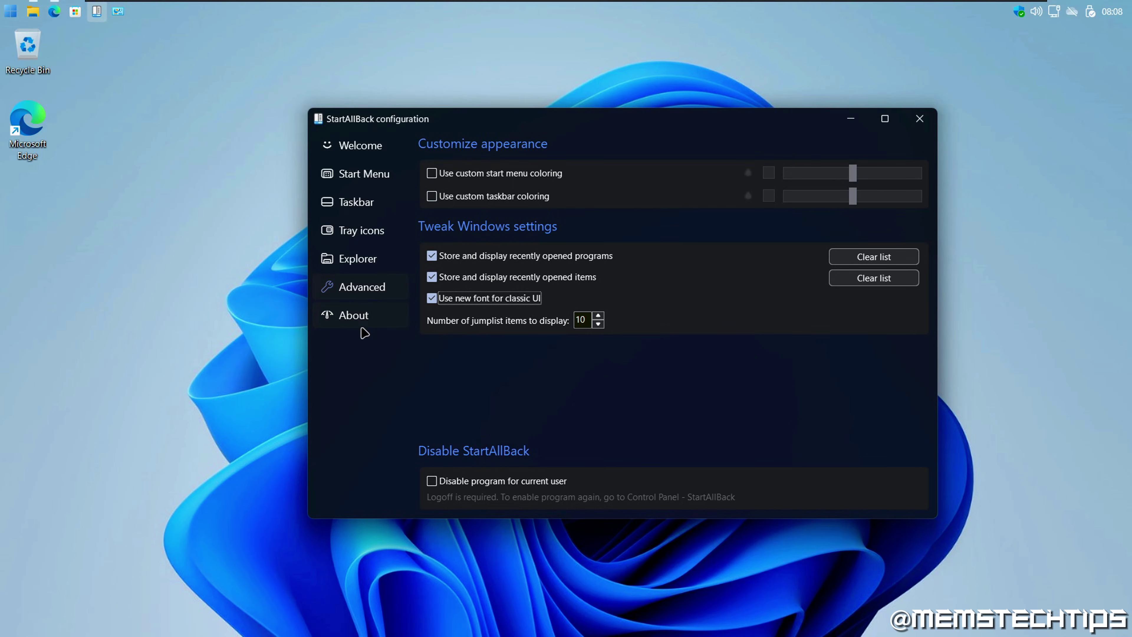
left_click(373, 317)
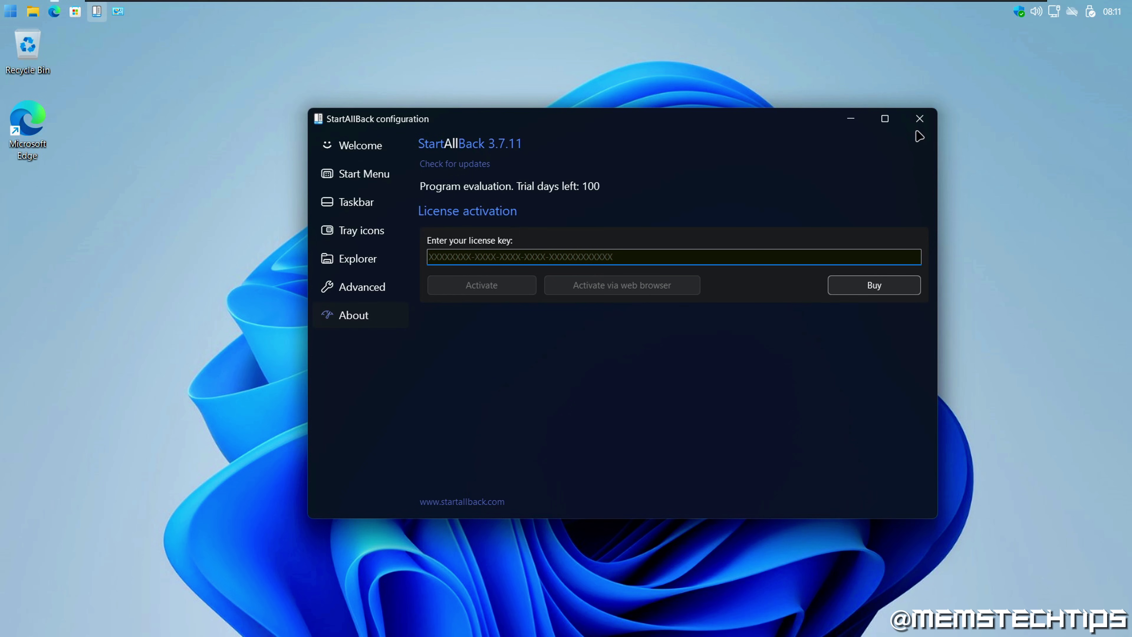
Close the StartAllBack configuration window after reviewing the 3.7.11 trial details.
left_click(920, 118)
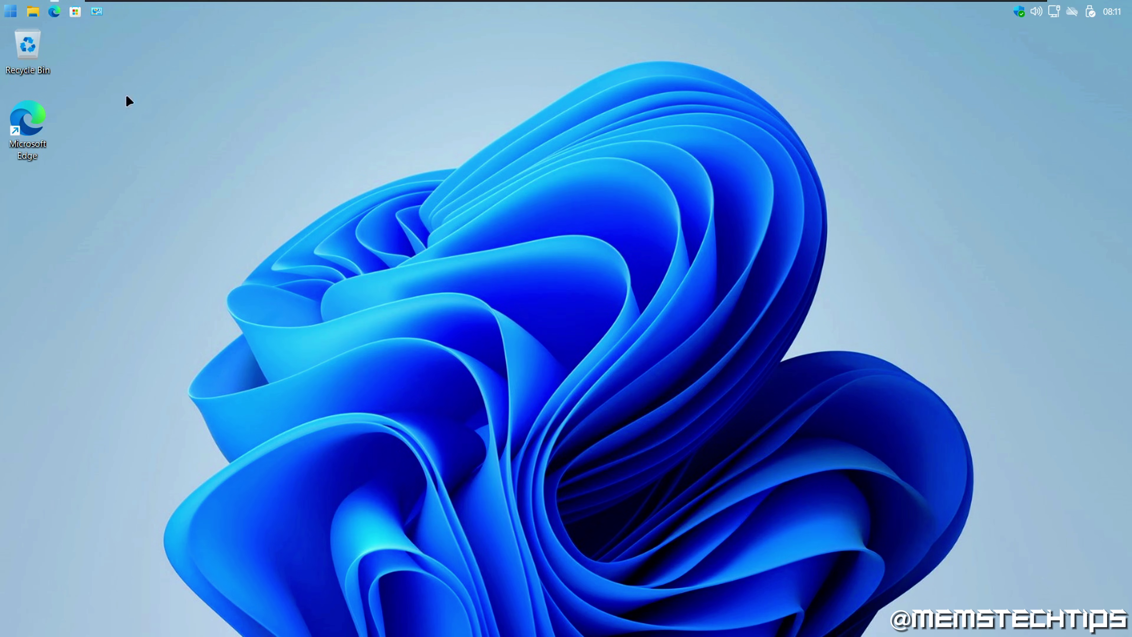
Check StartAllBack's taskbar Properties, close them, then launch Control Panel from the classic Start menu.
left_click(10, 11)
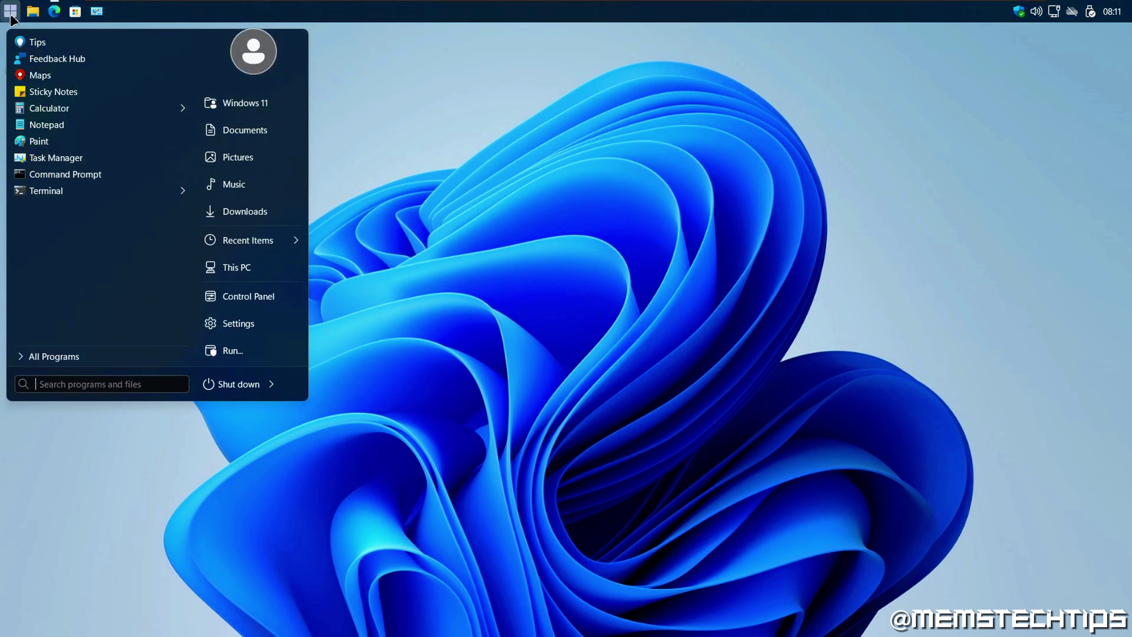
left_click(506, 163)
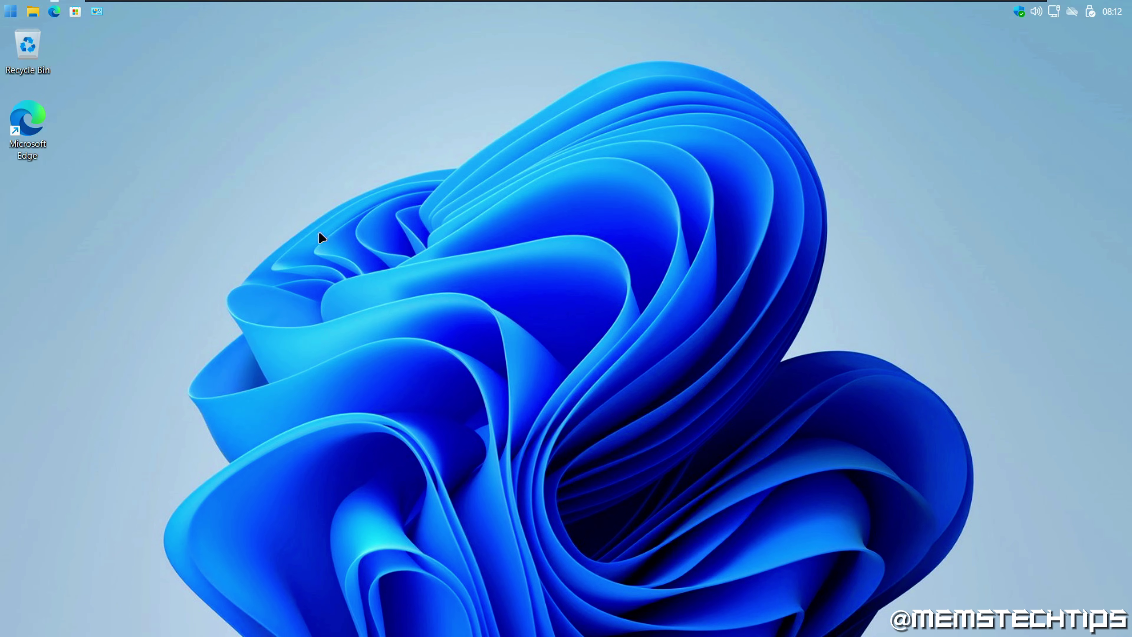
right_click(369, 12)
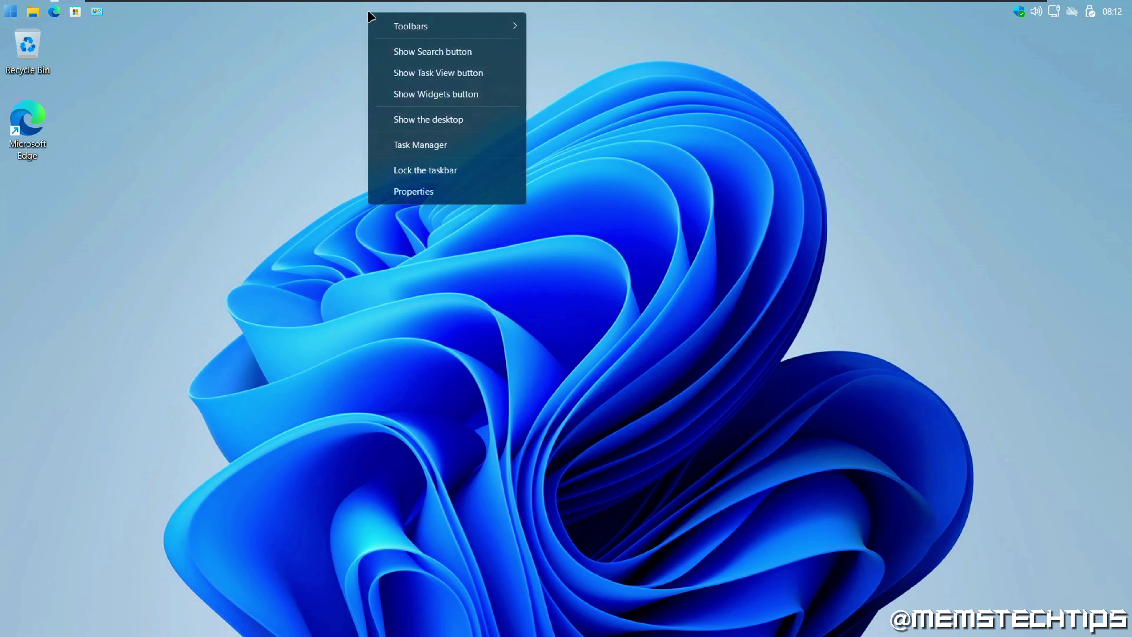
left_click(414, 191)
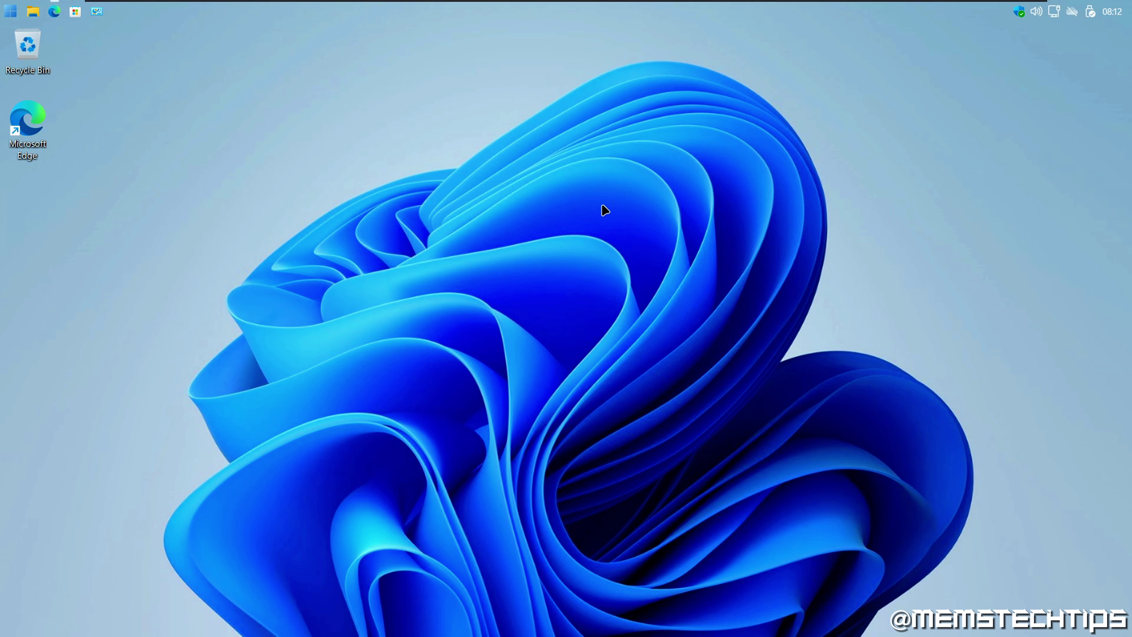
left_click(864, 147)
left_click(10, 10)
left_click(248, 296)
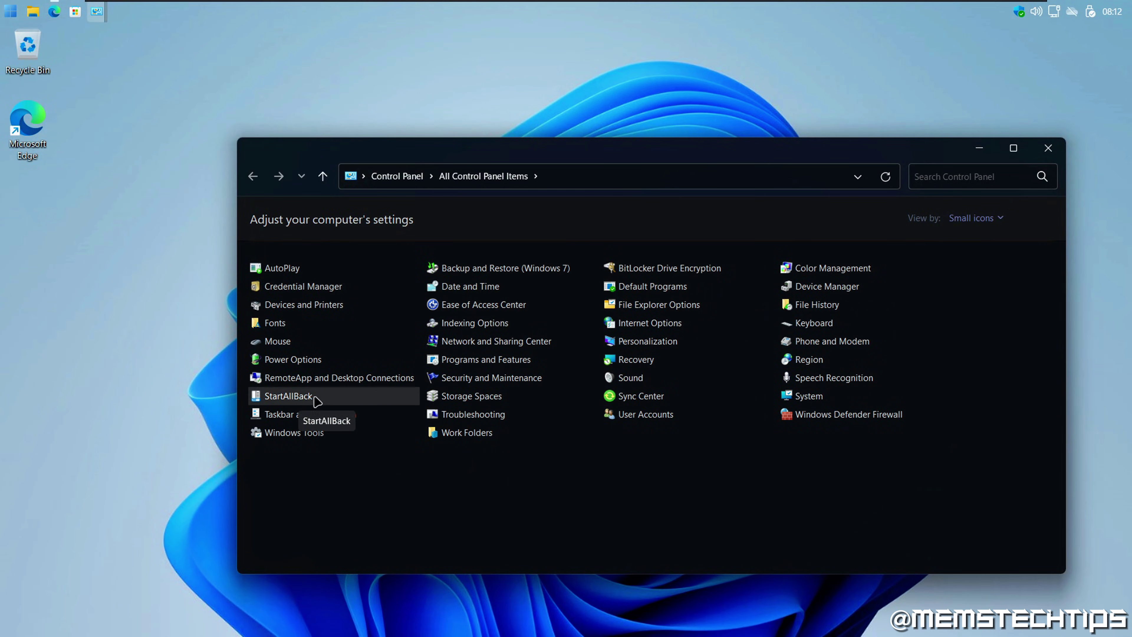
Launch StartAllBack's Welcome page from its Control Panel applet, then close both windows.
left_click(298, 400)
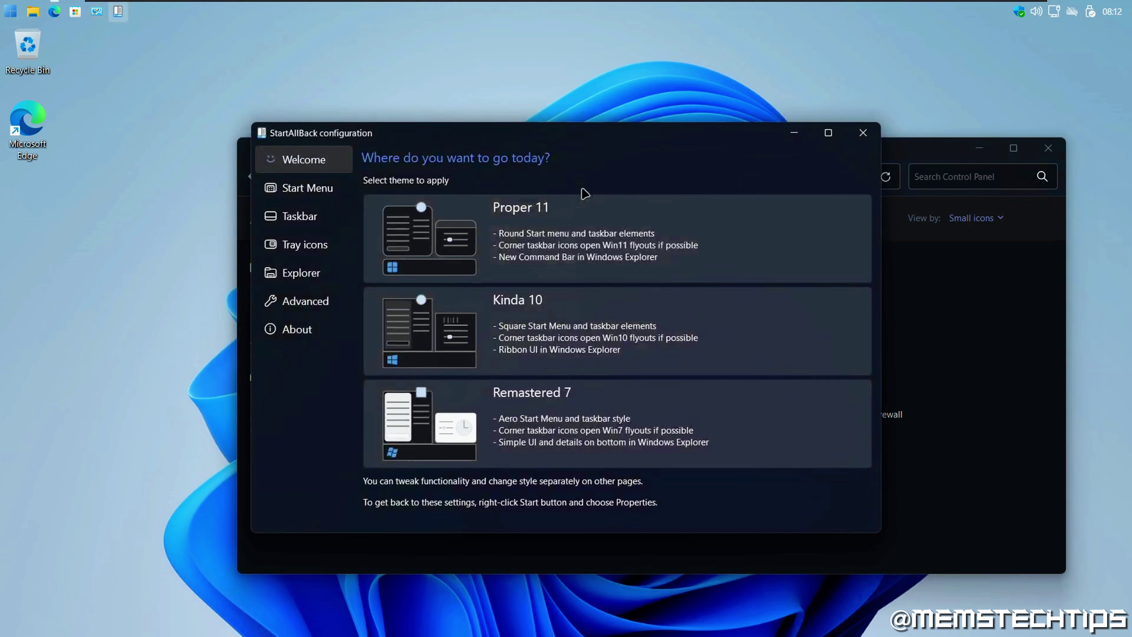
left_click(1039, 156)
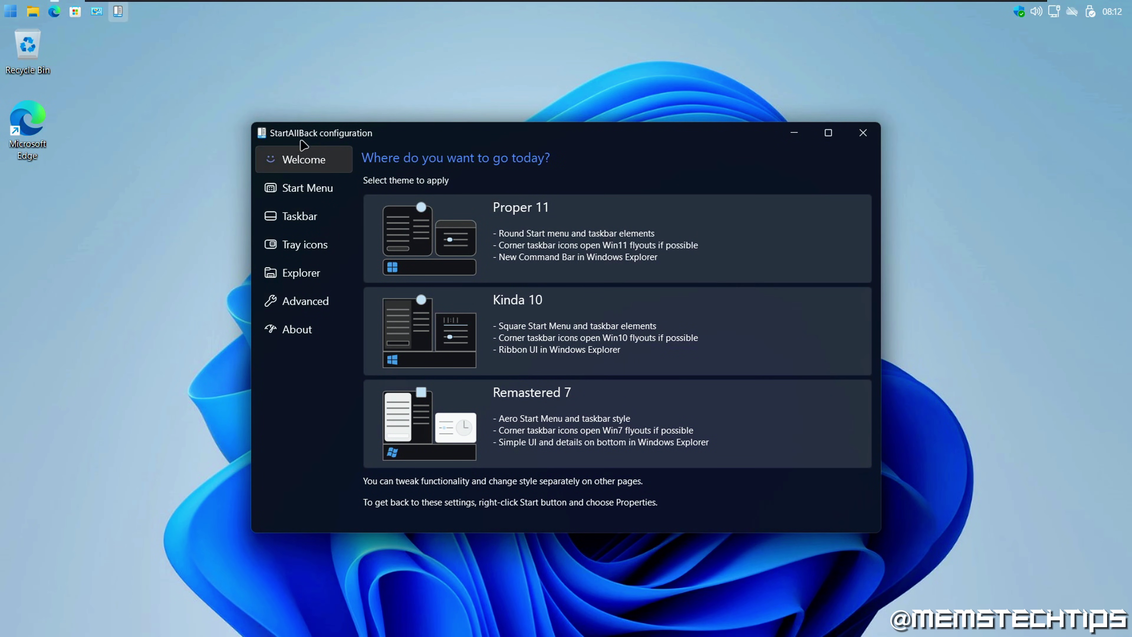
left_click(865, 136)
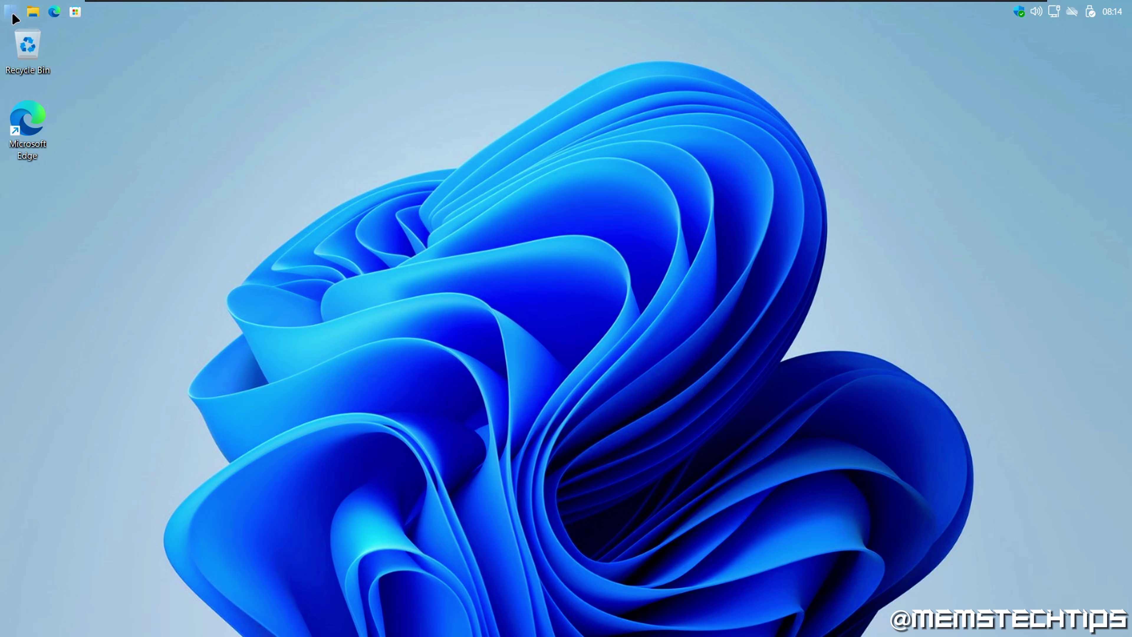
left_click(18, 18)
left_click(478, 269)
right_click(215, 103)
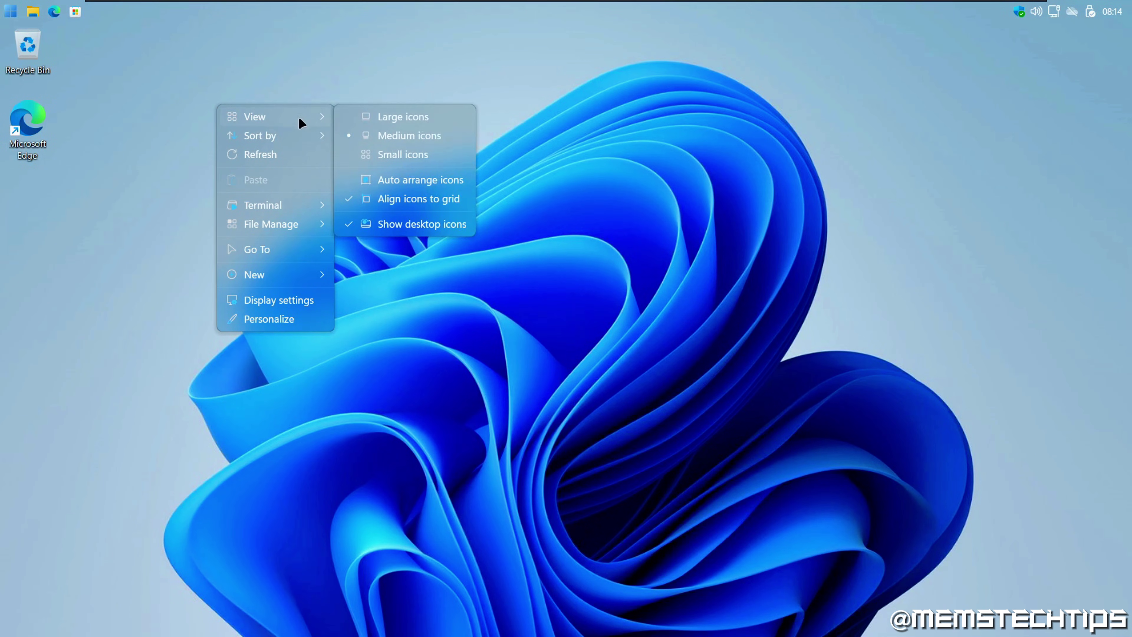